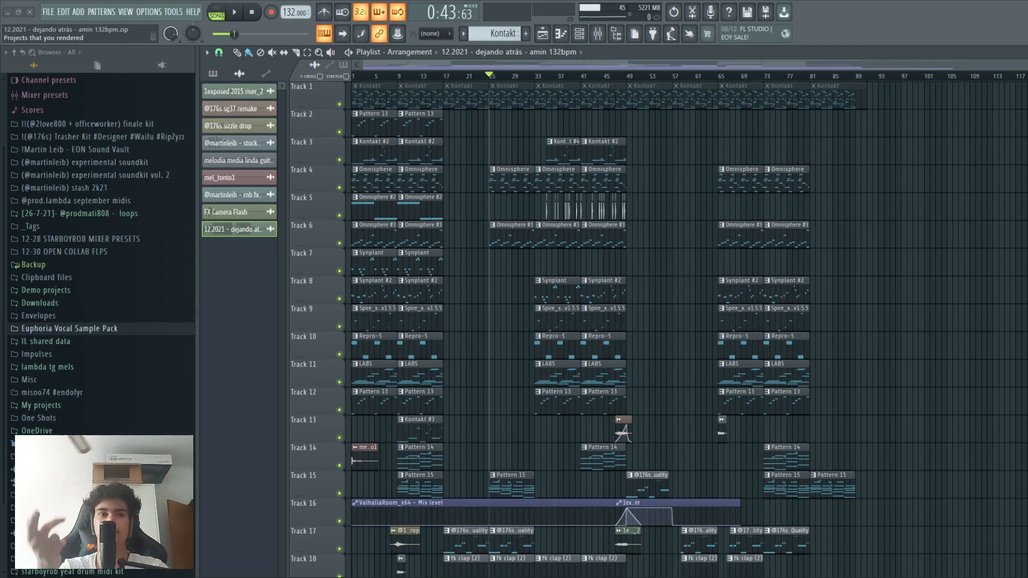
# Place the rendered audio clip "12.2021 - dejando atrás - amin 132bpm" at the start of Track 29 in the playlist.
pyautogui.scroll(-5, 532, 236)
pyautogui.scroll(-2, 532, 236)
pyautogui.doubleClick(387, 173)
pyautogui.click(568, 145)
pyautogui.scroll(2, 659, 339)
pyautogui.moveTo(253, 230); pyautogui.dragTo(415, 350)
pyautogui.moveTo(449, 351); pyautogui.dragTo(391, 353)
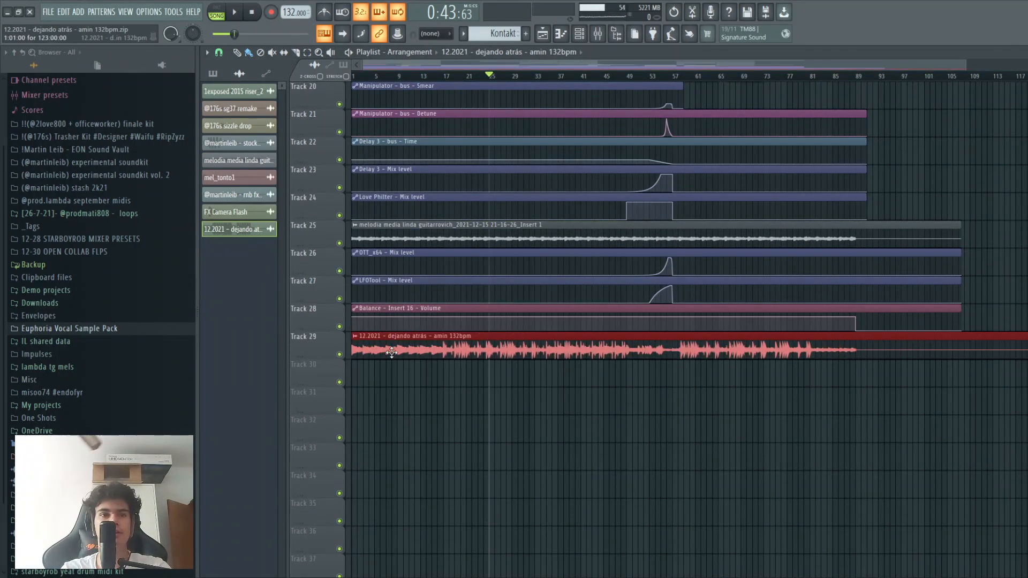
# Solo the rendered clip's mixer track 28, start playback and return to the playlist.
pyautogui.doubleClick(420, 349)
pyautogui.press('F9')
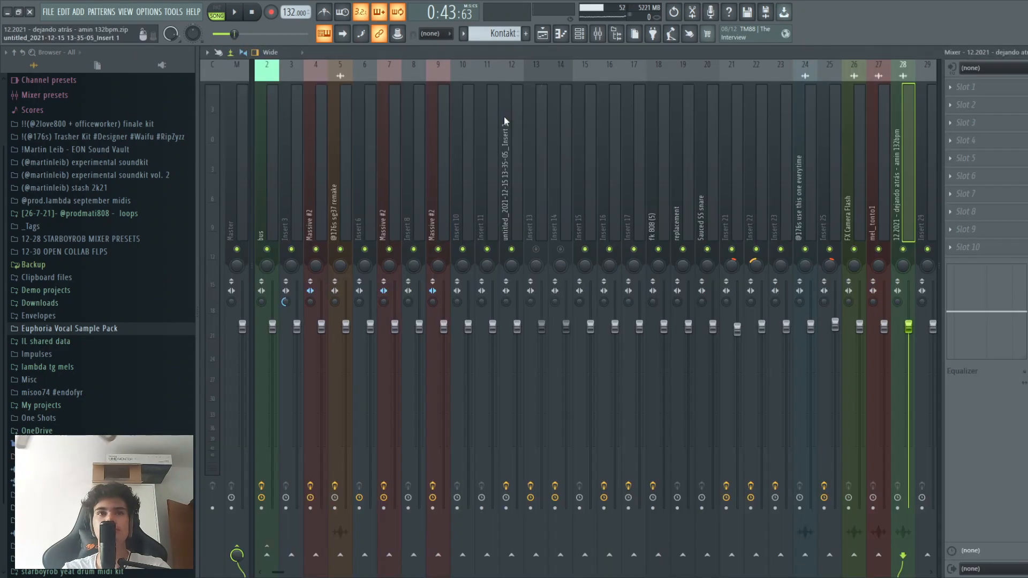
pyautogui.rightClick(903, 249)
pyautogui.press('space')
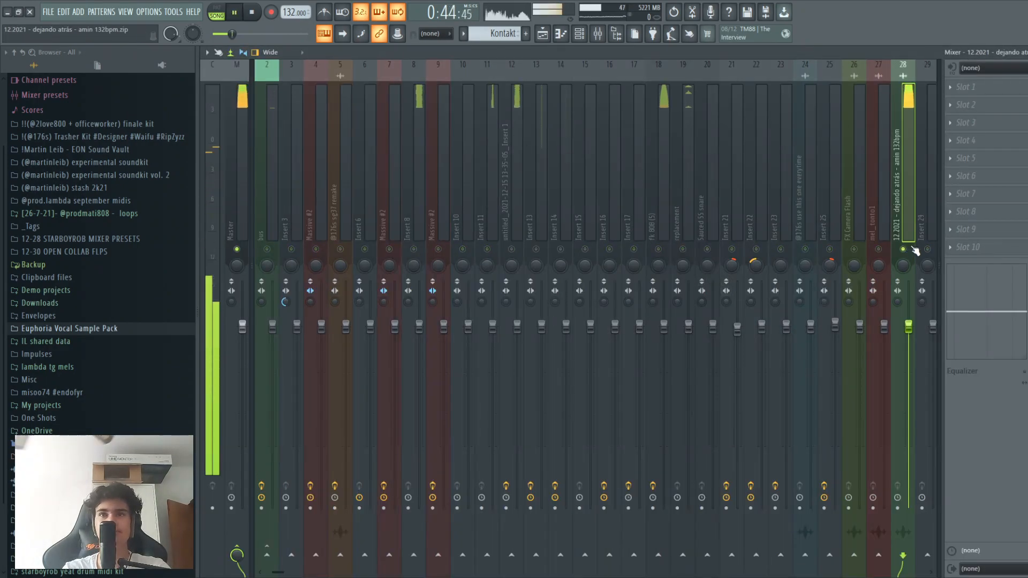
pyautogui.press('F9')
pyautogui.rightClick(634, 484)
# Examine the playlist arrangement from Track 1 down to Track 29 while the soloed render plays.
pyautogui.scroll(10, 552, 413)
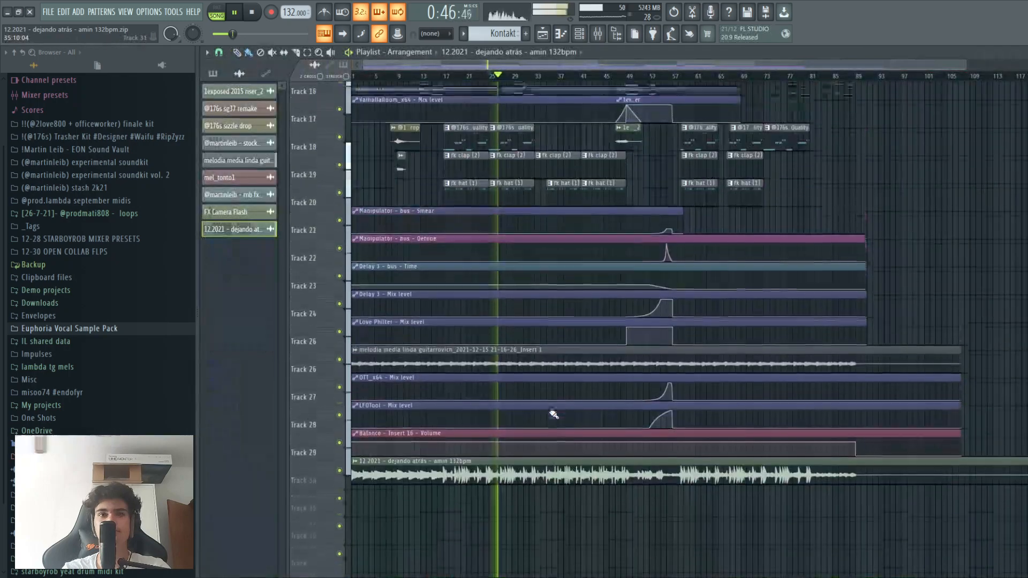
pyautogui.scroll(9, 553, 413)
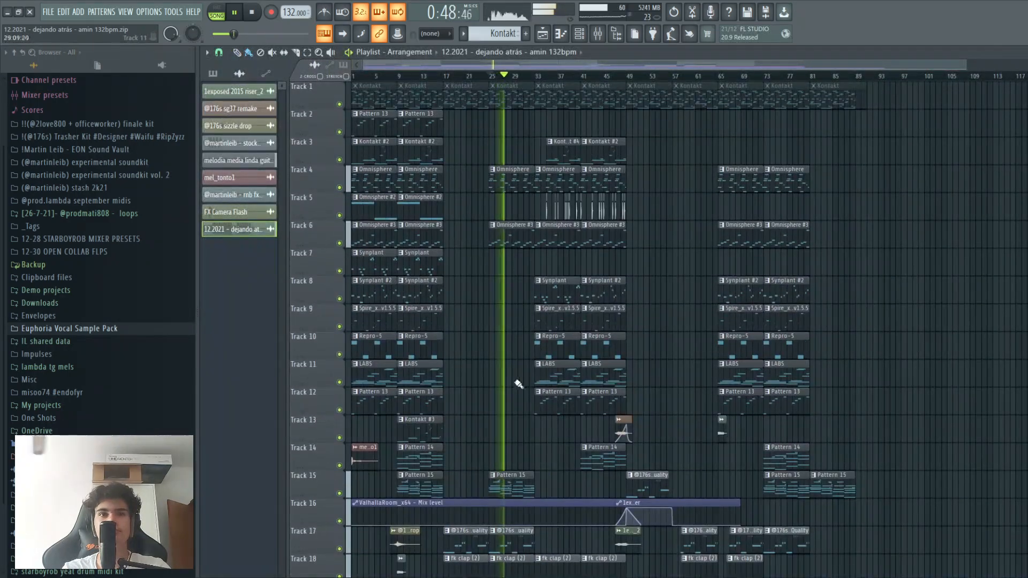
pyautogui.scroll(8, 516, 378)
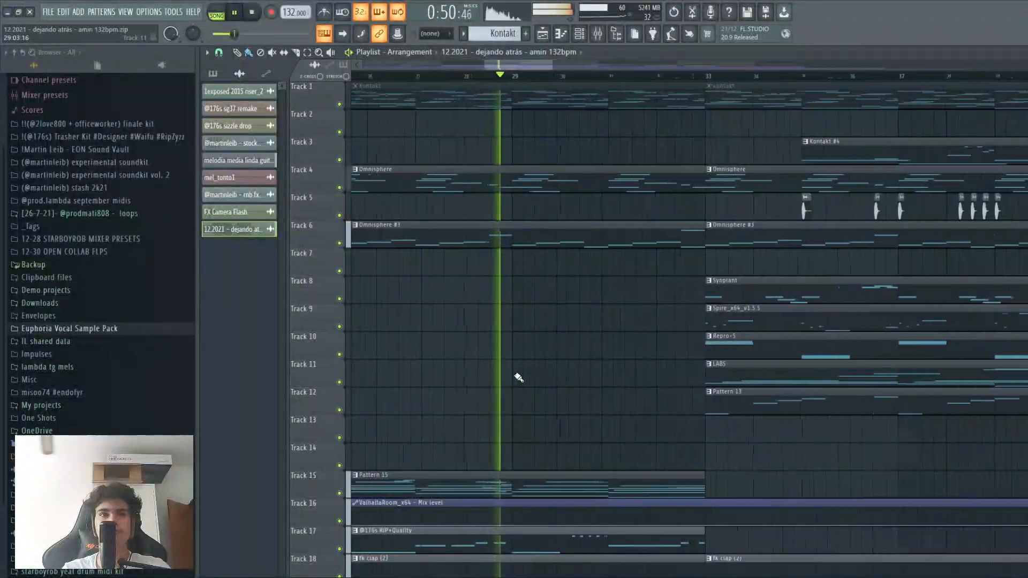
pyautogui.scroll(-8, 518, 378)
pyautogui.scroll(-9, 515, 377)
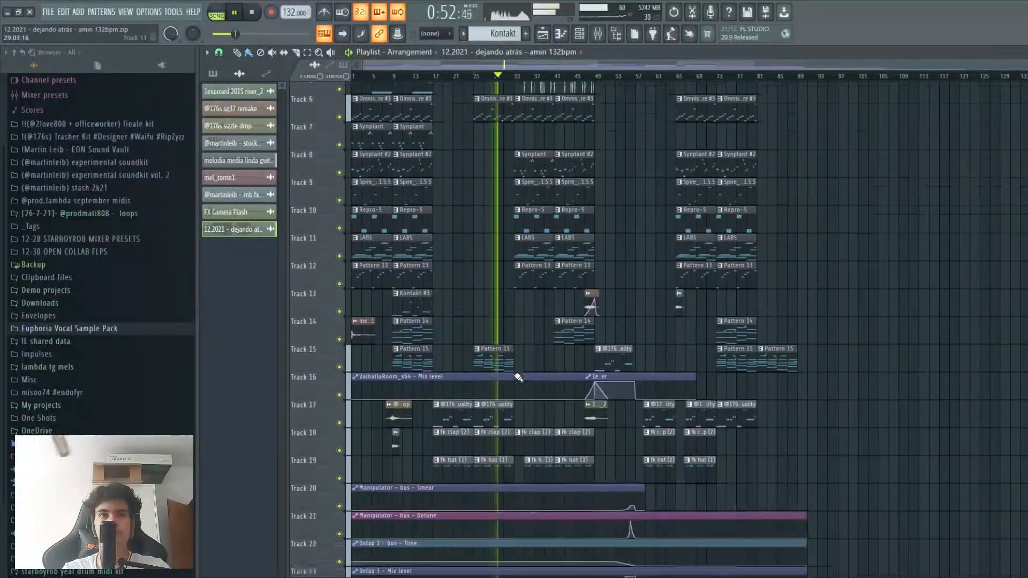
pyautogui.scroll(-9, 515, 377)
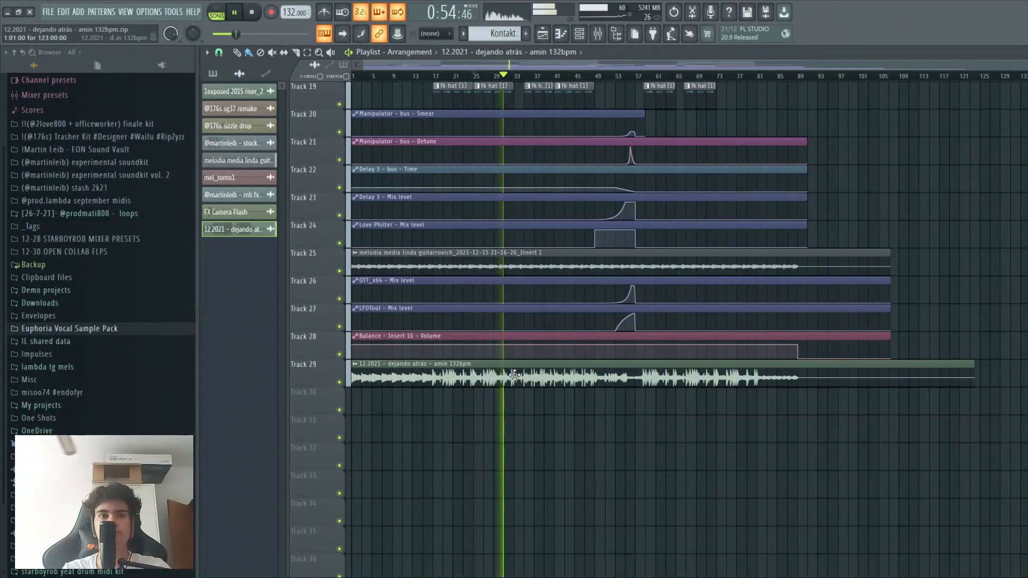
pyautogui.scroll(18, 514, 375)
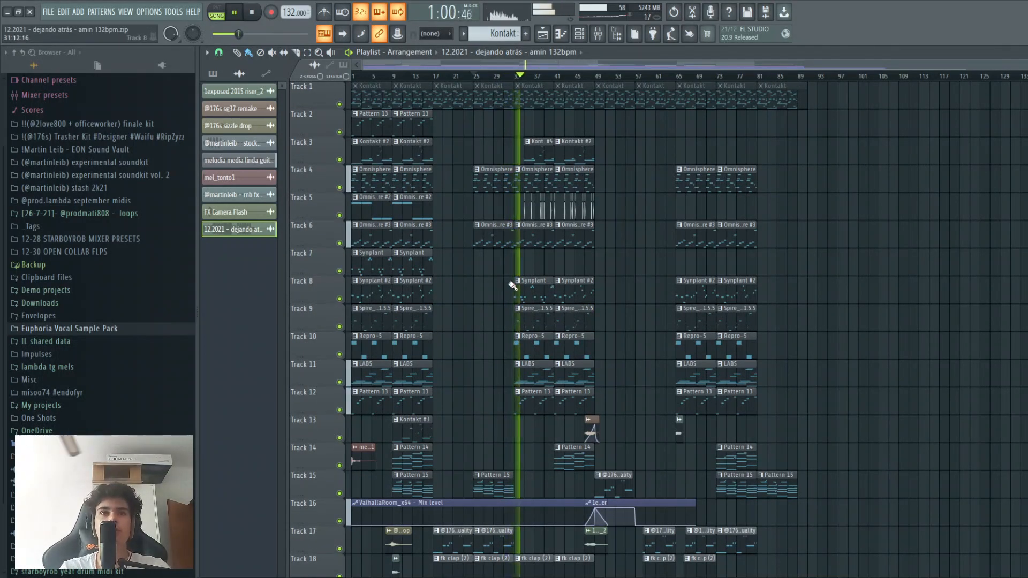
pyautogui.scroll(3, 522, 276)
pyautogui.scroll(2, 530, 270)
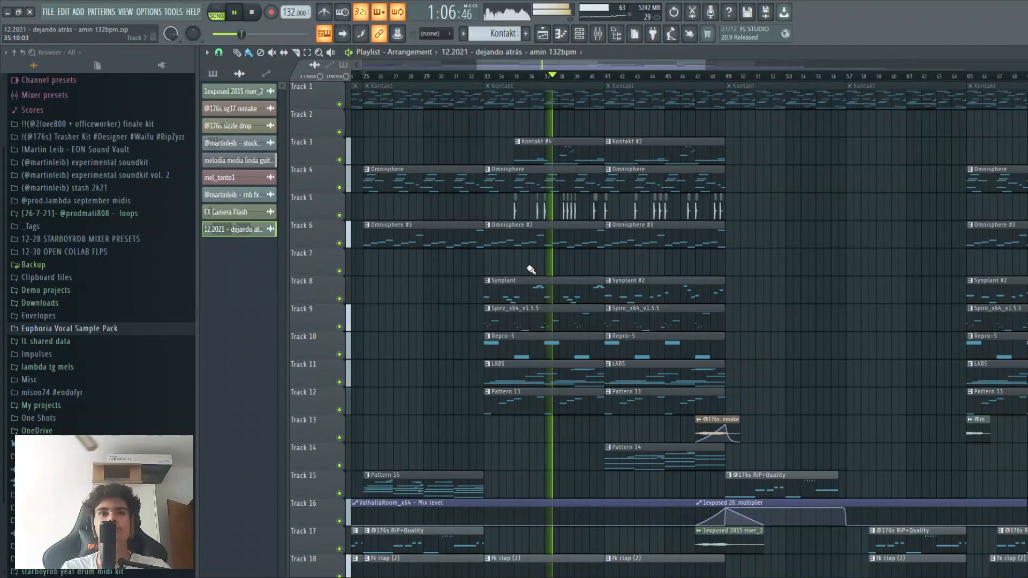
pyautogui.scroll(3, 601, 264)
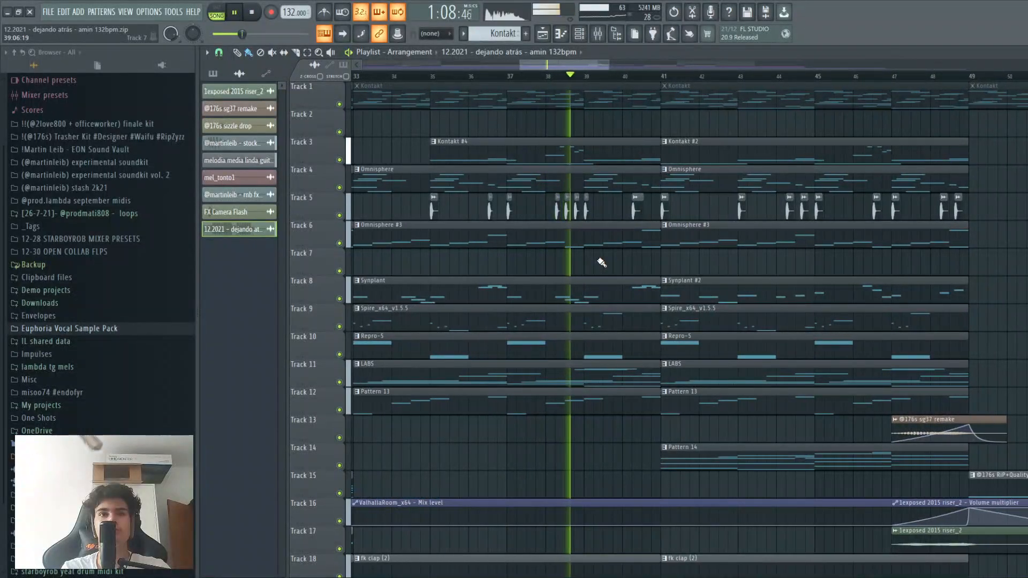
pyautogui.scroll(-5, 600, 263)
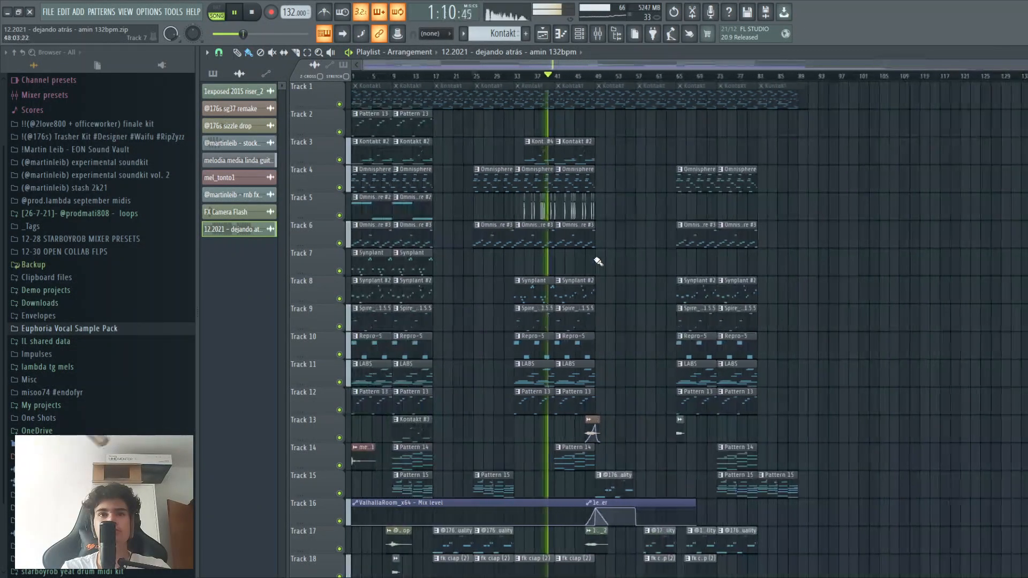
pyautogui.scroll(2, 596, 261)
pyautogui.scroll(-9, 547, 279)
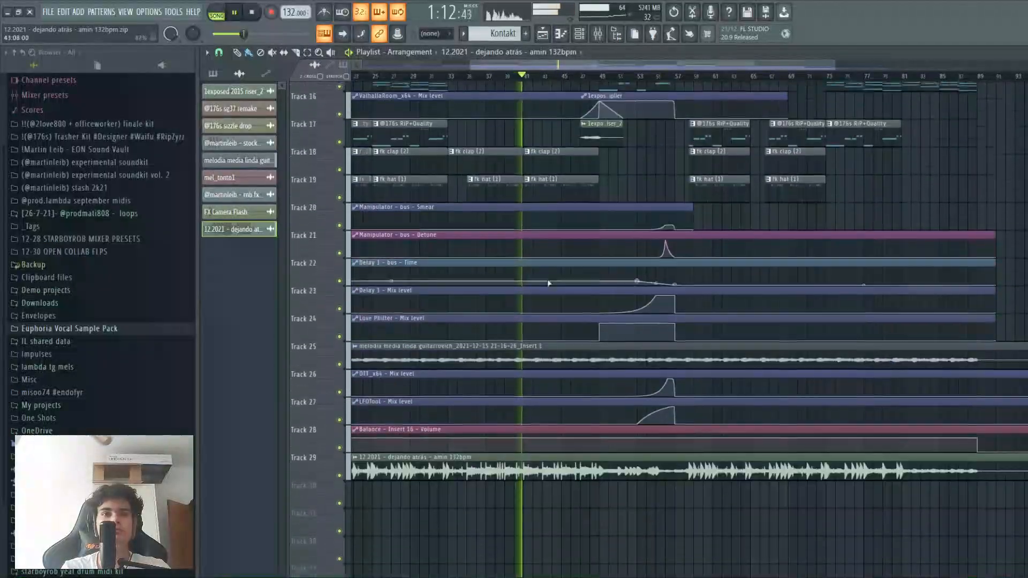
# Delete the rendered audio clip from Track 29.
pyautogui.scroll(-2, 547, 279)
pyautogui.rightClick(524, 301)
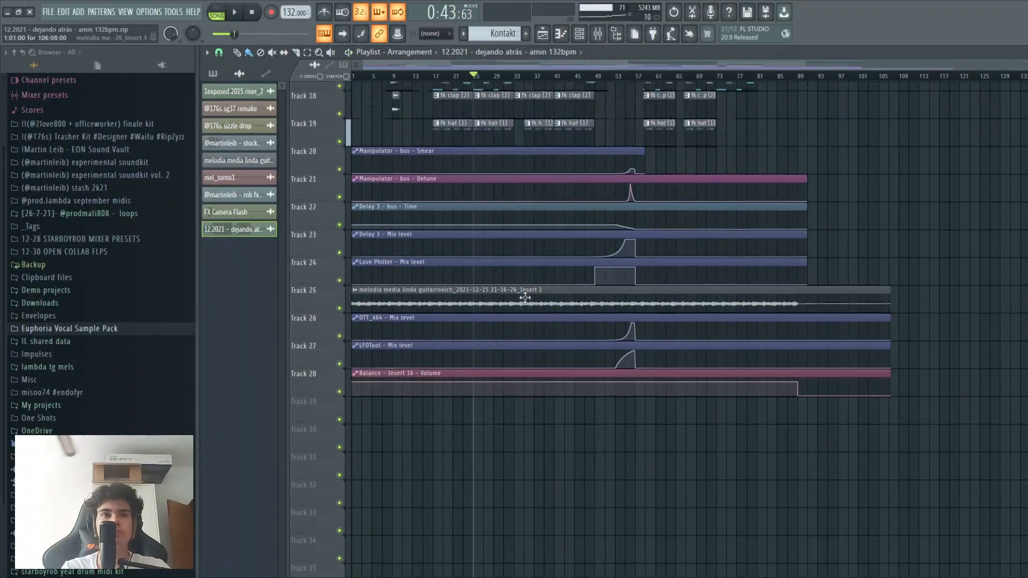
pyautogui.scroll(5, 525, 297)
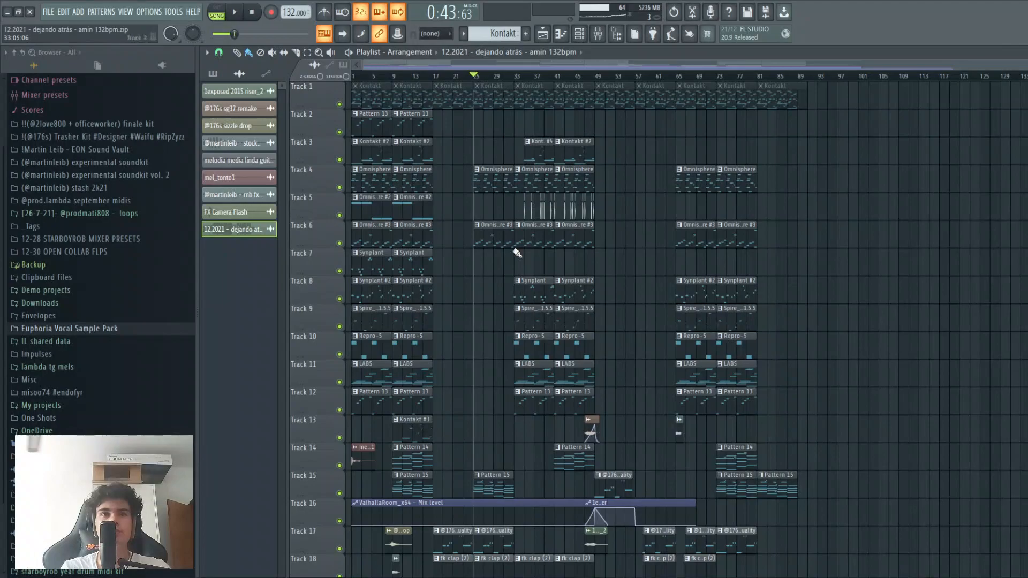
pyautogui.scroll(-2, 480, 181)
# Unsolo the render's mixer track so all tracks are active, select Insert 13 and close the mixer.
pyautogui.press('F9')
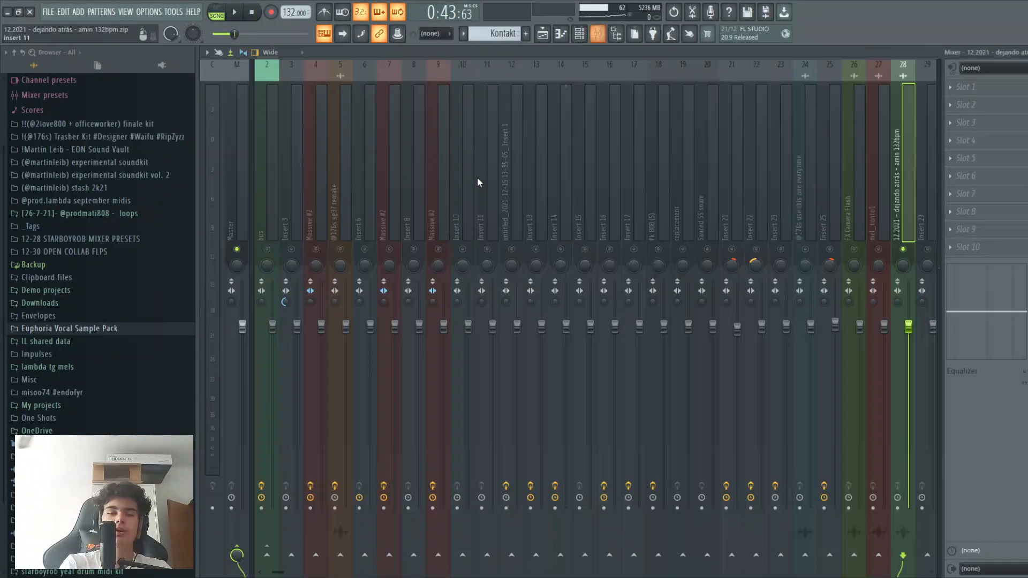
pyautogui.click(543, 238)
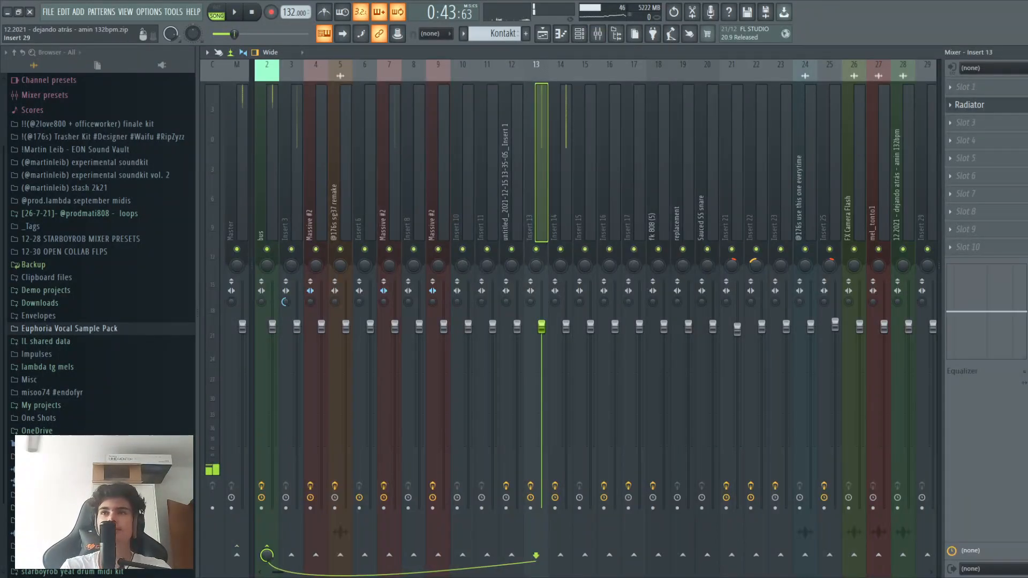
pyautogui.click(1024, 52)
# Play the full arrangement from about bar 25 and look over the playlist tracks.
pyautogui.press('space')
pyautogui.scroll(4, 475, 257)
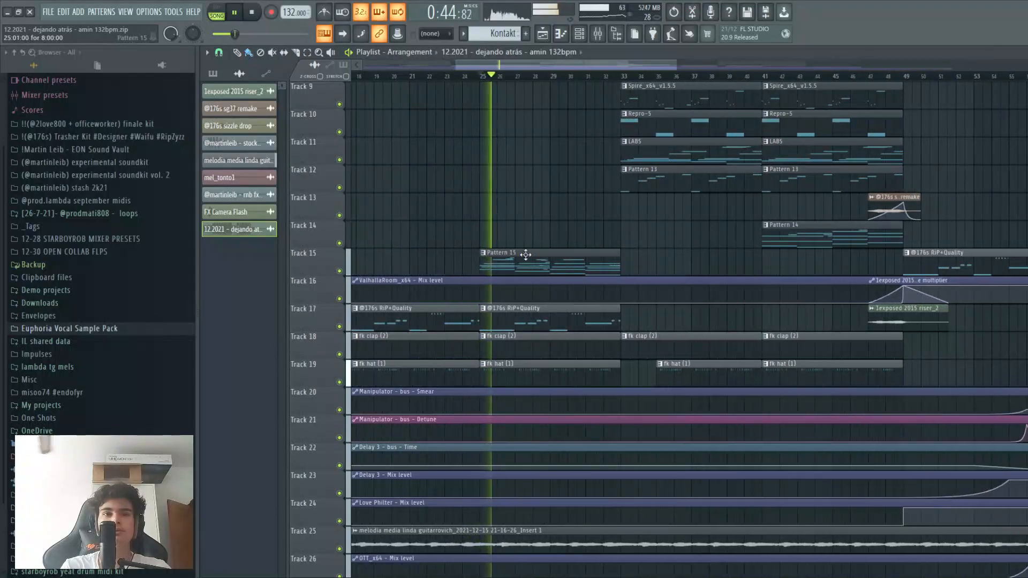
pyautogui.scroll(1, 530, 258)
pyautogui.scroll(2, 531, 258)
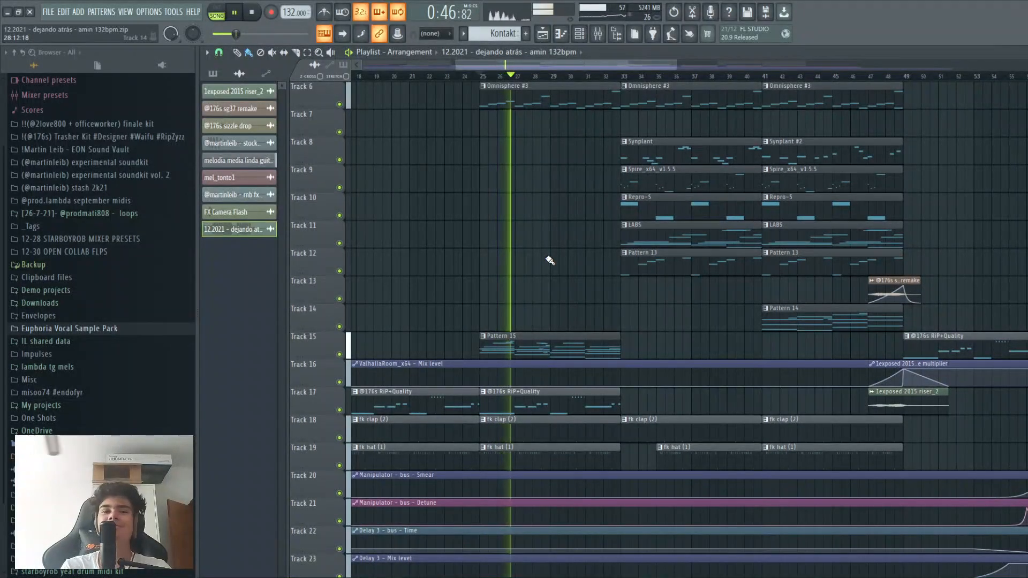
pyautogui.scroll(2, 532, 261)
pyautogui.scroll(1, 533, 261)
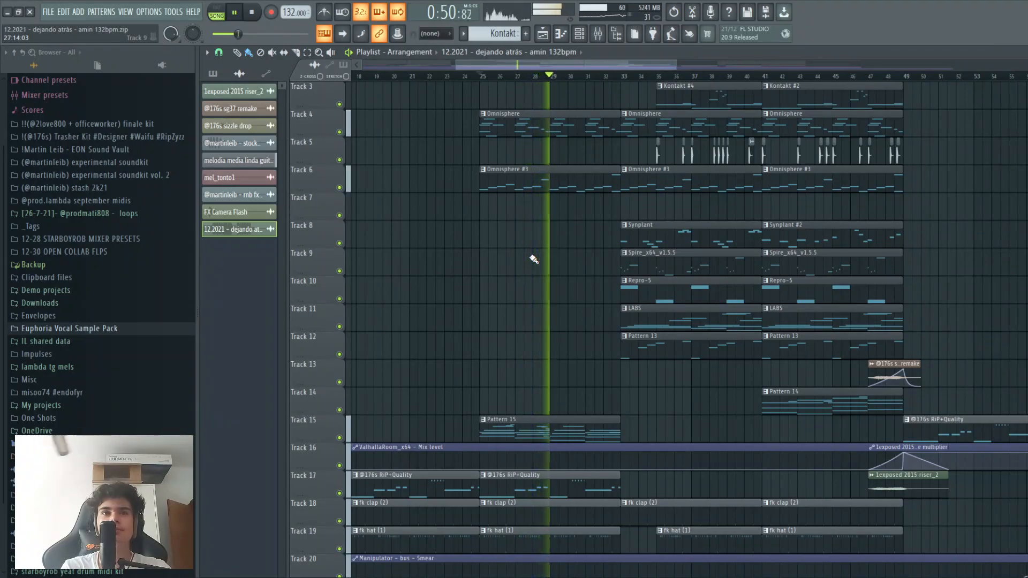
# Select the Omnisphere pattern on Track 4 and check its channel's mixer track, Insert 8.
pyautogui.click(556, 119)
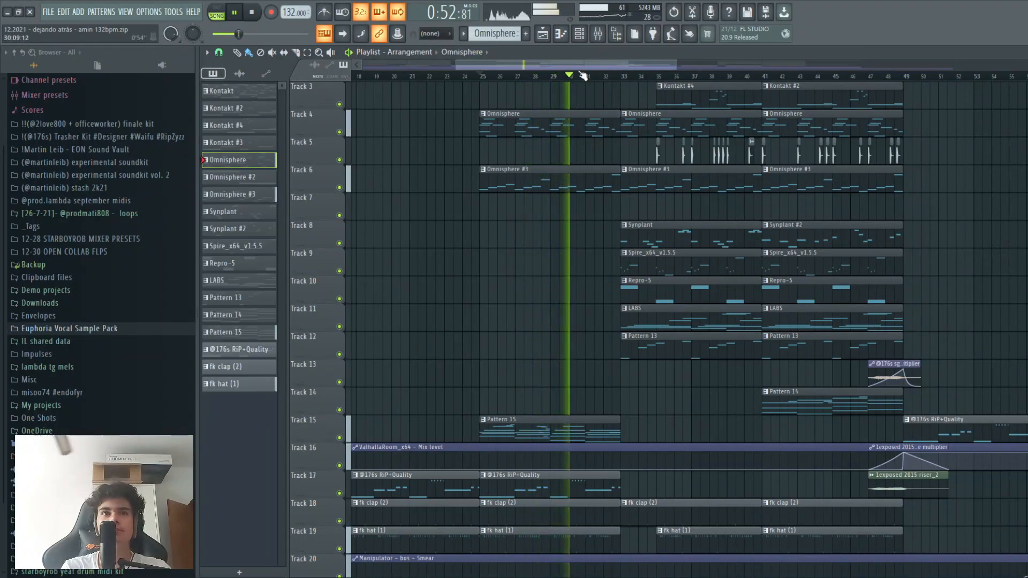
pyautogui.press('F6')
pyautogui.press('F9')
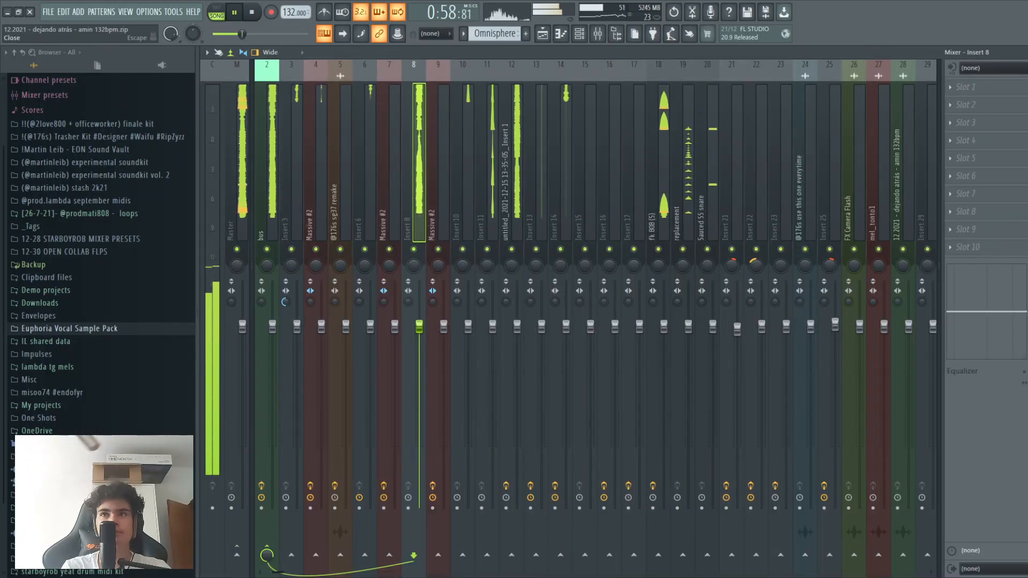
pyautogui.press('F9')
pyautogui.press('F6')
# Review the whole playlist arrangement during playback, stop it and return the playhead to the song start.
pyautogui.scroll(-3, 544, 151)
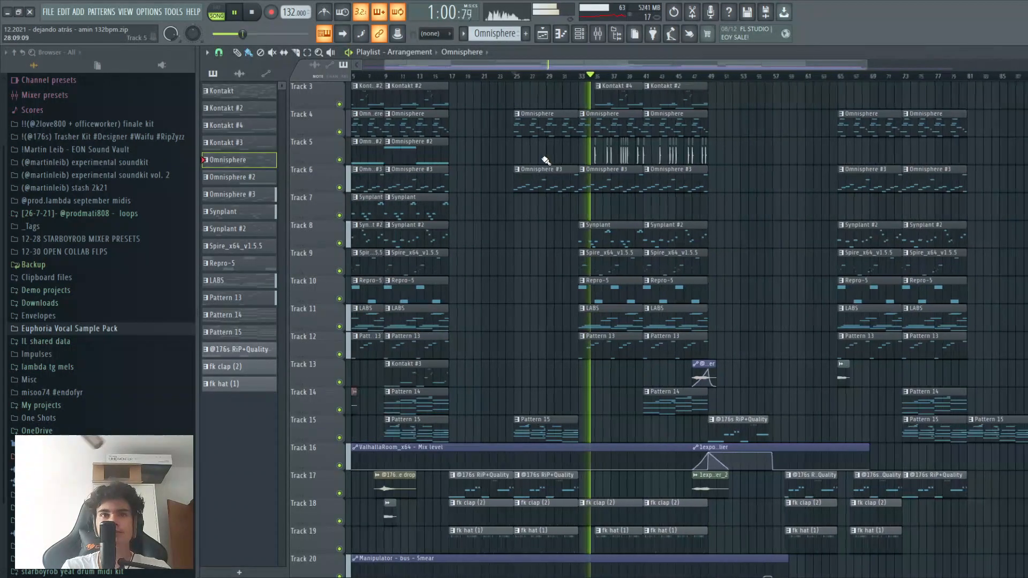
pyautogui.scroll(2, 549, 170)
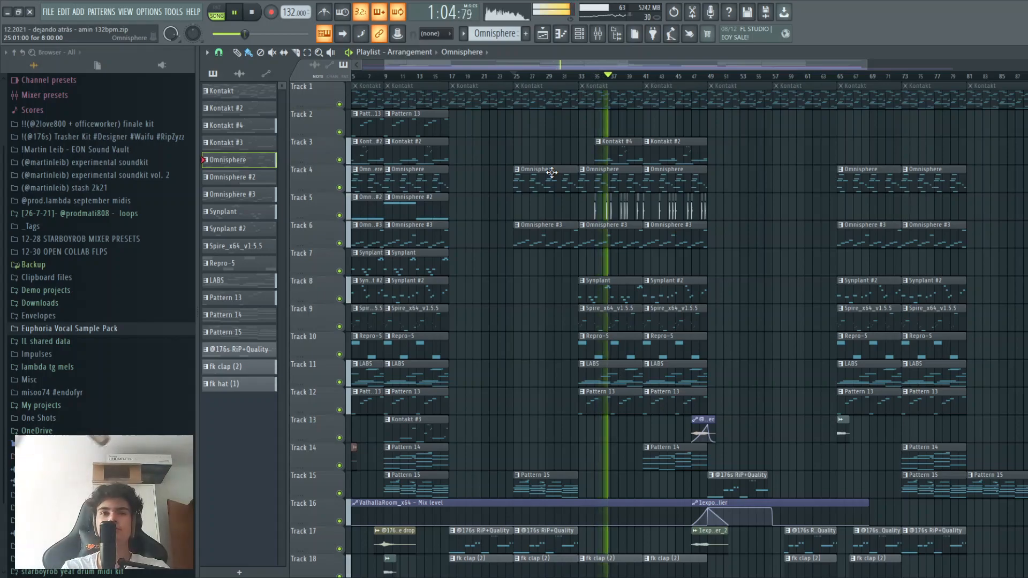
pyautogui.scroll(2, 726, 217)
pyautogui.scroll(-3, 565, 221)
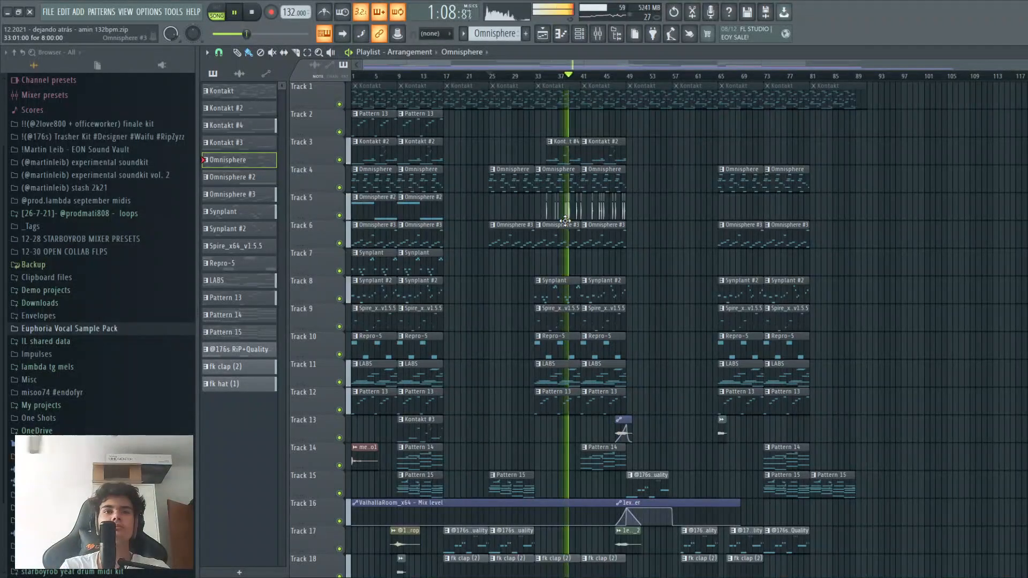
pyautogui.press('space')
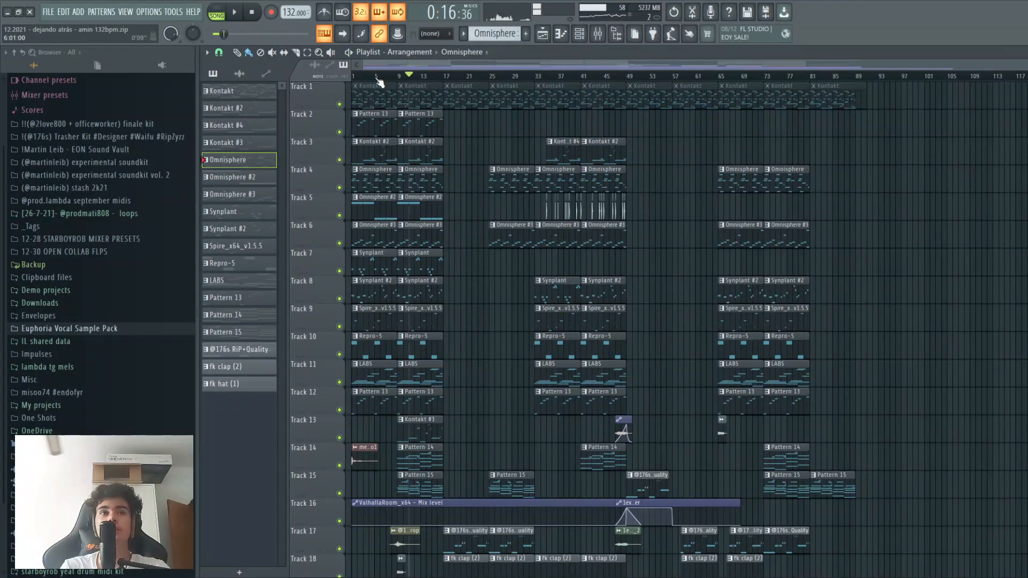
pyautogui.scroll(-1, 437, 153)
pyautogui.scroll(-4, 441, 153)
pyautogui.scroll(5, 461, 170)
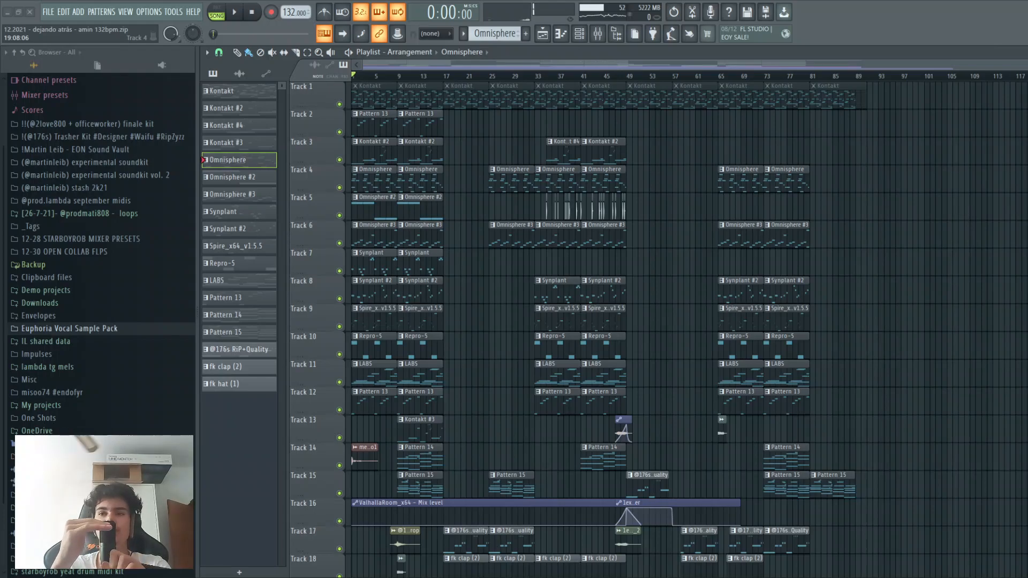
# Mute Insert 14 and Insert 13 in the mixer.
pyautogui.press('F9')
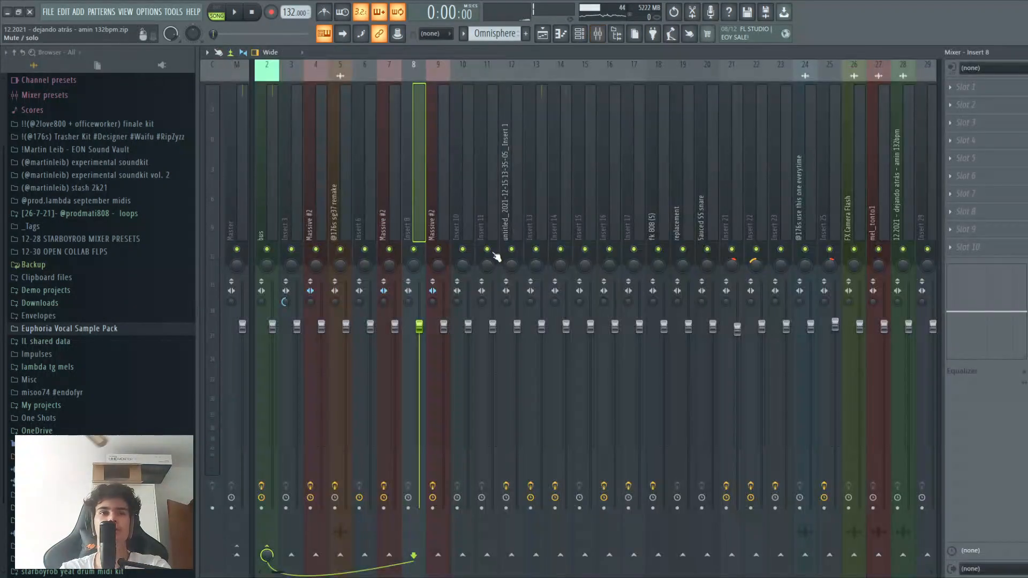
pyautogui.click(561, 249)
pyautogui.click(536, 249)
# Inspect Insert 15, Insert 1 and the Master track in the mixer and return to the playlist.
pyautogui.click(594, 184)
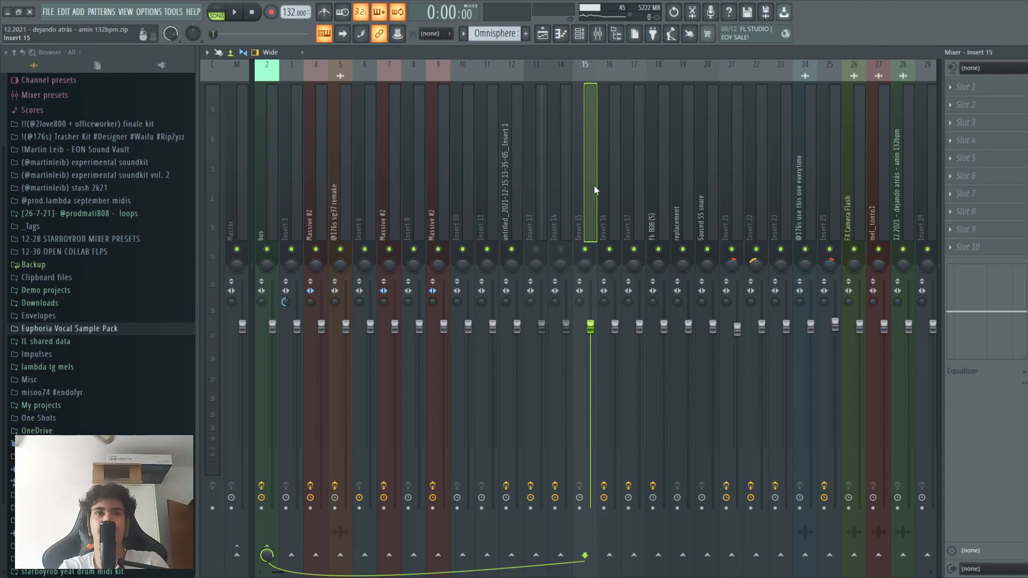
pyautogui.moveTo(593, 188); pyautogui.dragTo(20, 226)
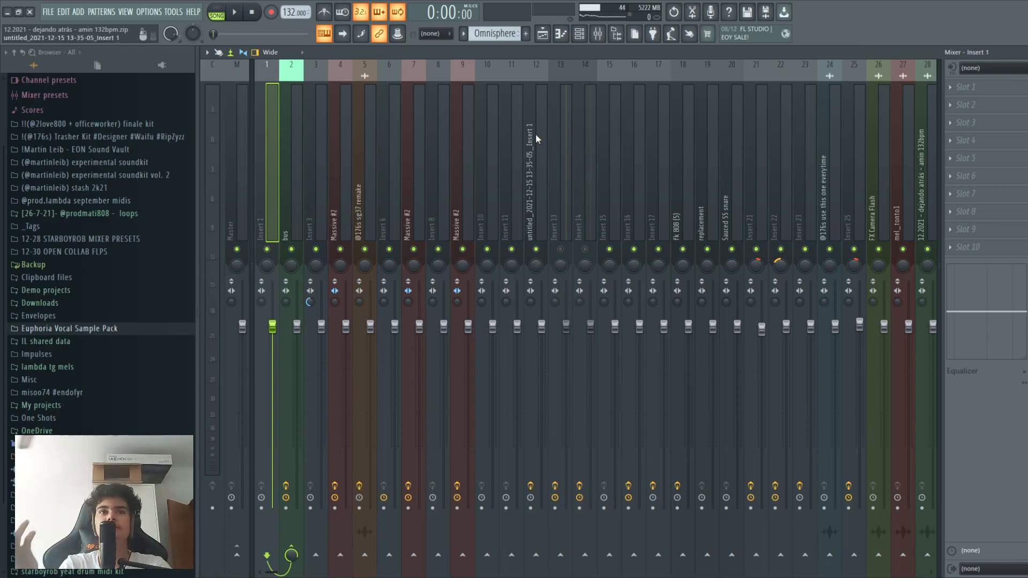
pyautogui.click(247, 208)
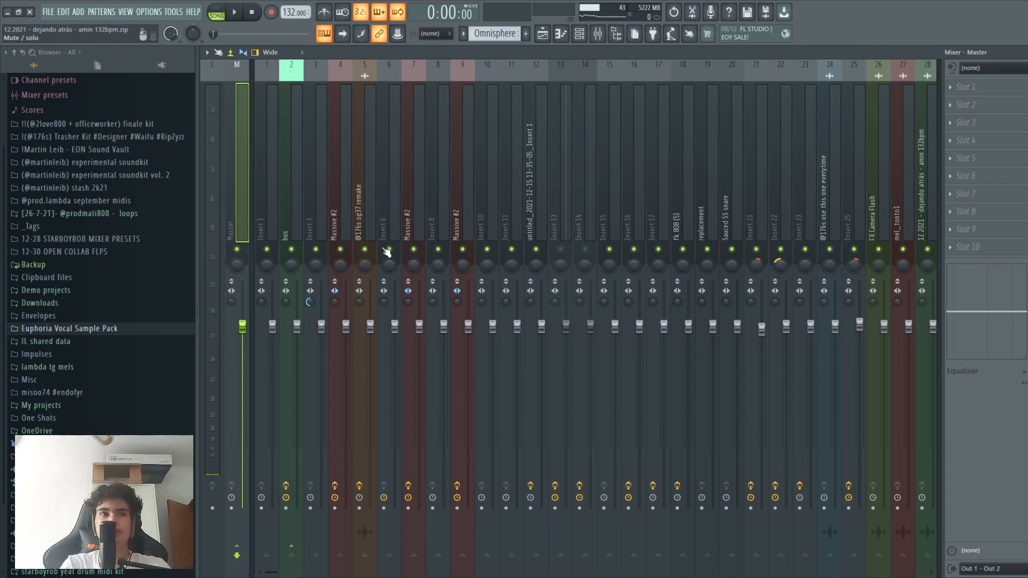
pyautogui.click(543, 34)
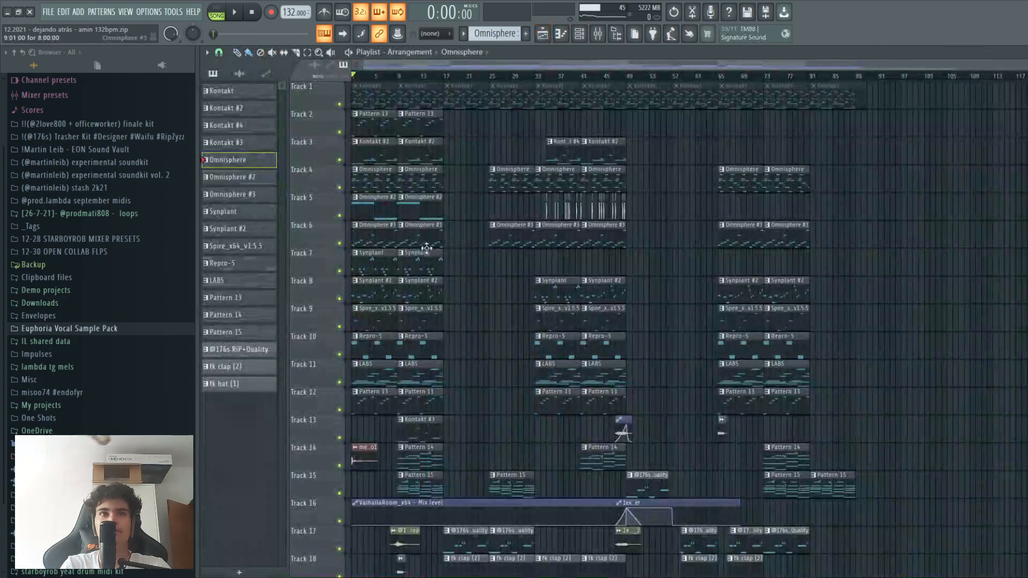
pyautogui.press('F9')
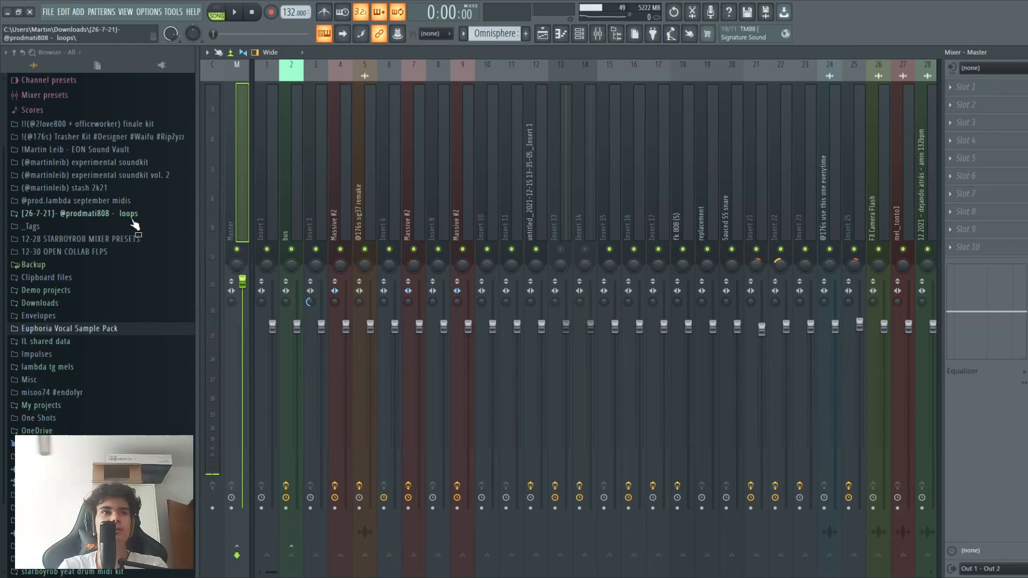
pyautogui.click(543, 34)
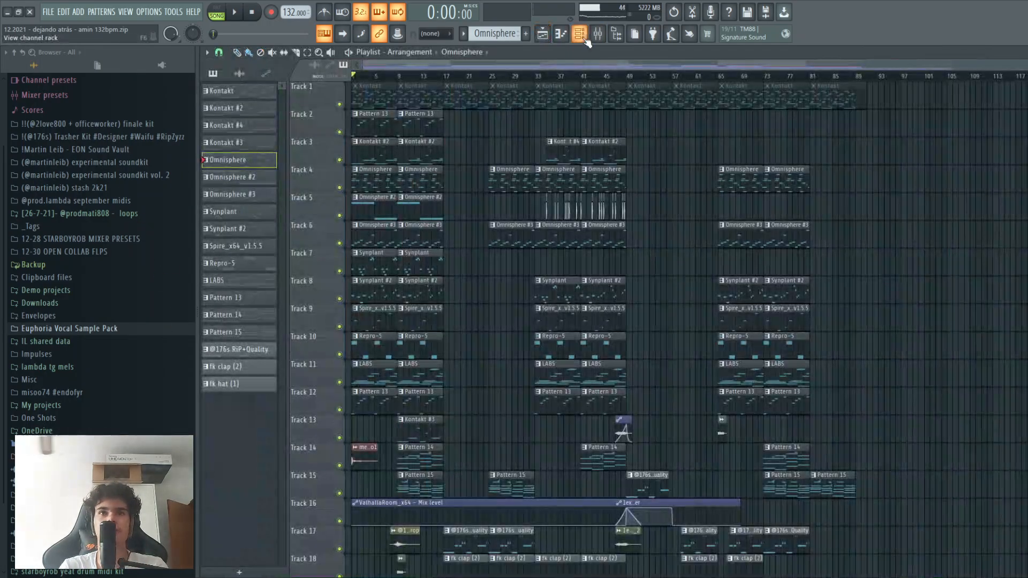
# Open the channel rack and move it higher over the playlist.
pyautogui.click(579, 34)
pyautogui.moveTo(595, 198); pyautogui.dragTo(629, 110)
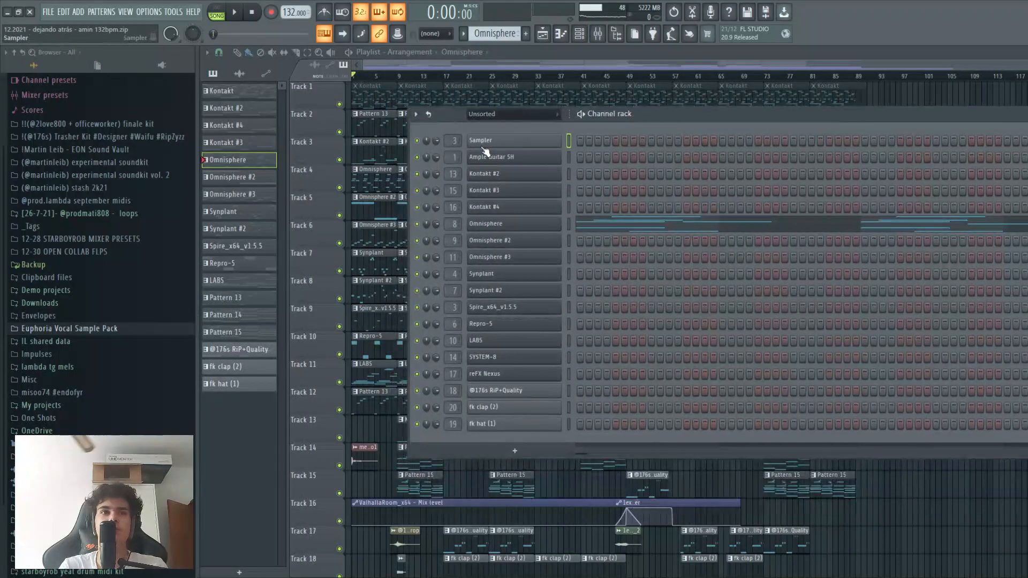
# Close the channel rack, return to the playlist and open the melody audio clip on Track 25.
pyautogui.doubleClick(457, 156)
pyautogui.click(542, 33)
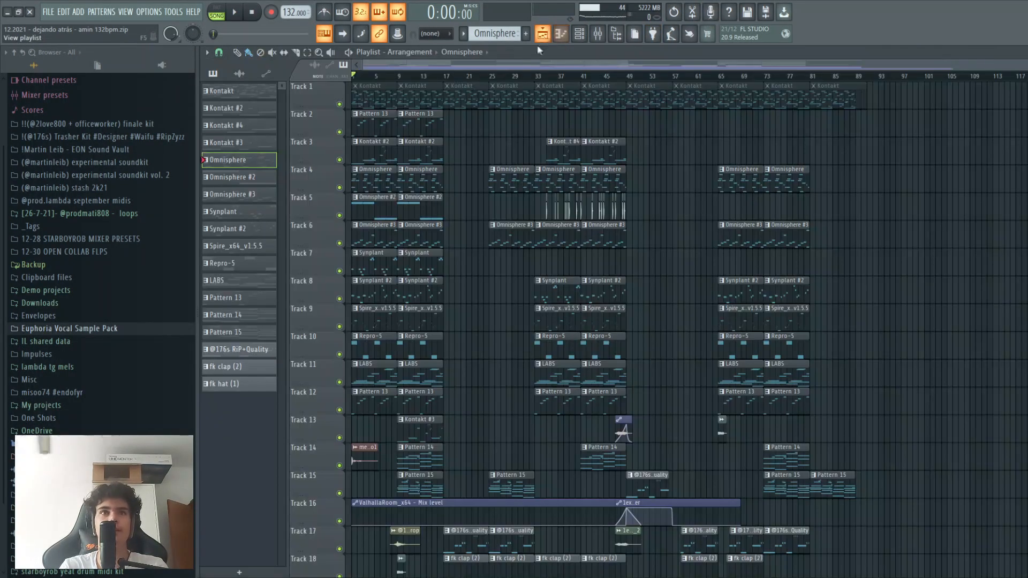
pyautogui.scroll(-5, 450, 320)
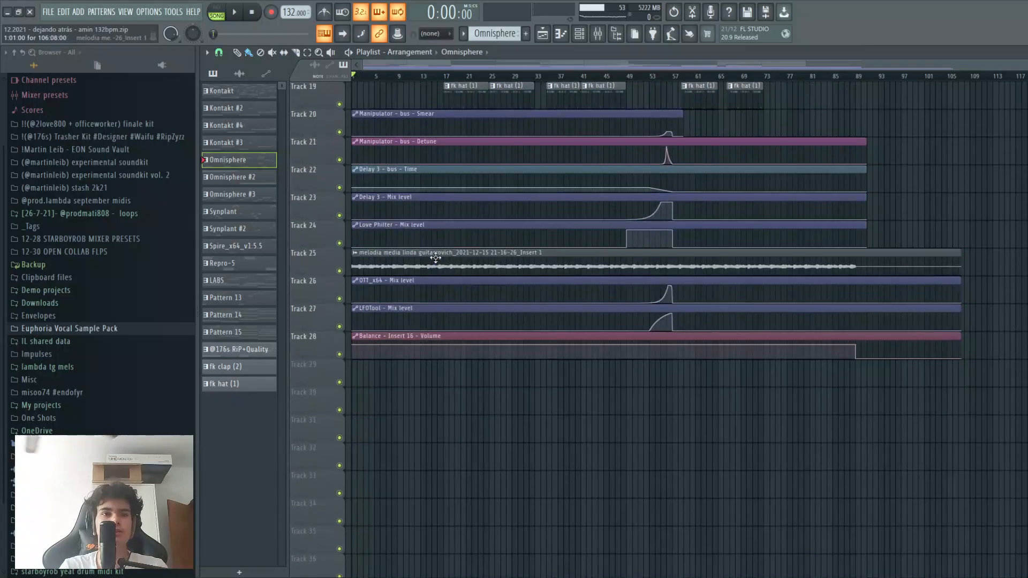
pyautogui.doubleClick(435, 258)
# Audition mixer track 12 soloed from the song start and insert Fruity parametric EQ 2 on it.
pyautogui.doubleClick(555, 161)
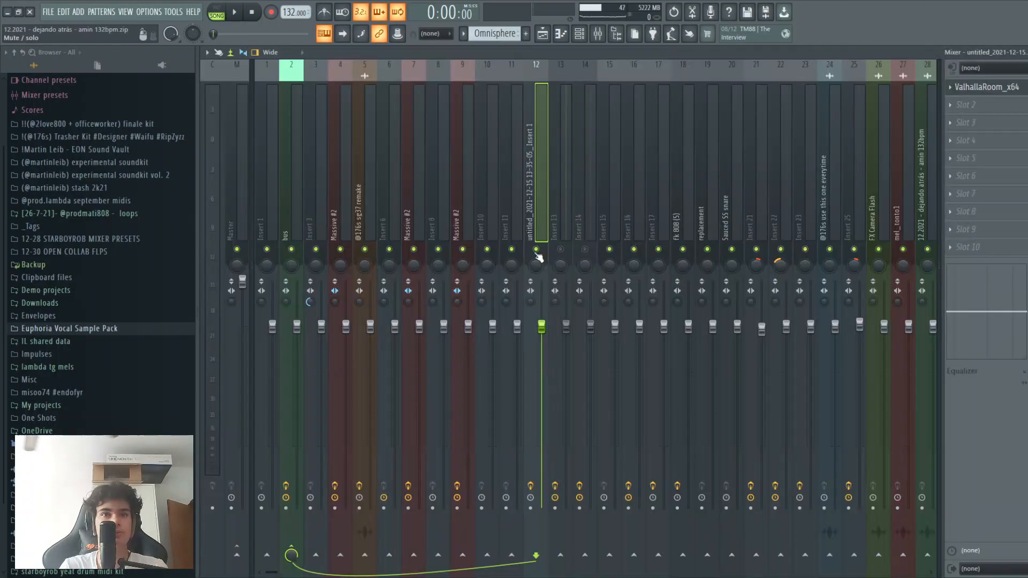
pyautogui.rightClick(537, 251)
pyautogui.press('space')
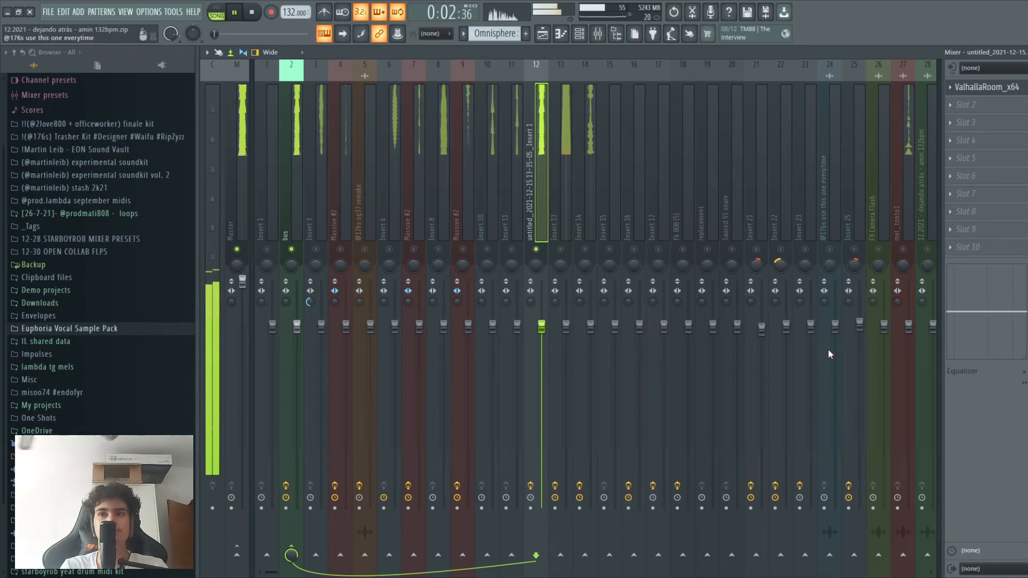
pyautogui.press('space')
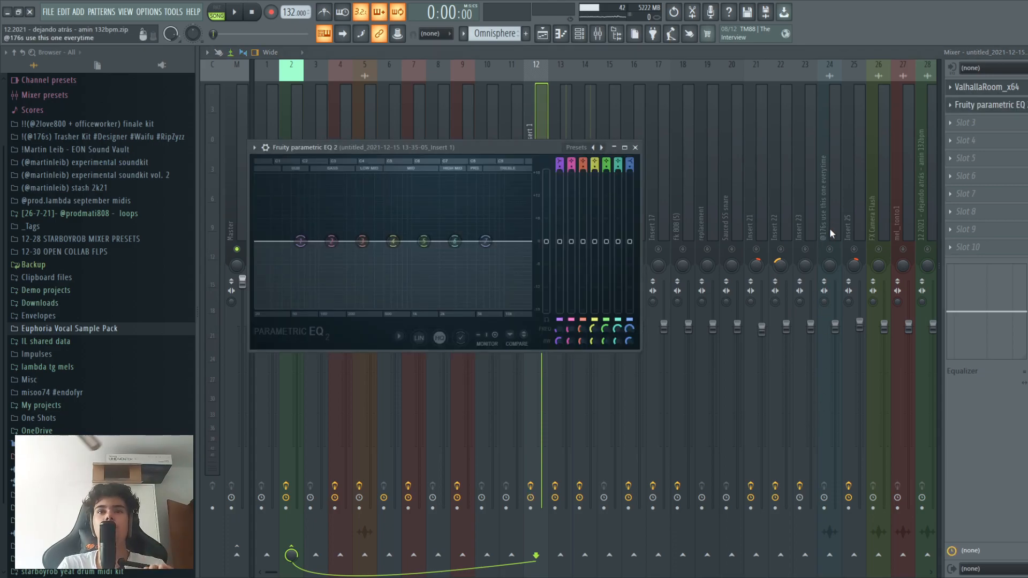
# Place the playhead at bar 17 in the playlist and go back to the mixer.
pyautogui.click(597, 33)
pyautogui.scroll(5, 494, 124)
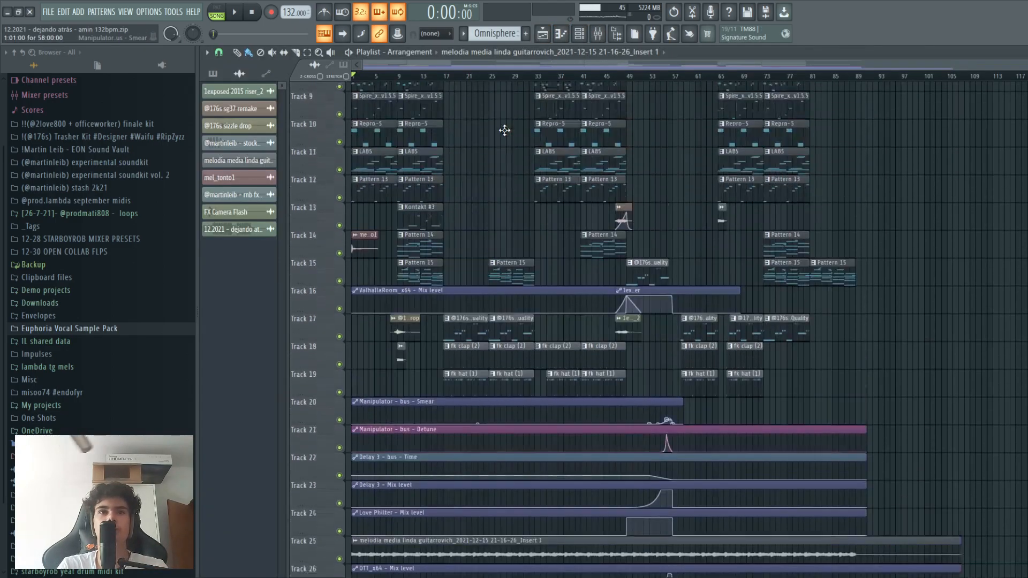
pyautogui.scroll(-1, 493, 118)
pyautogui.click(447, 78)
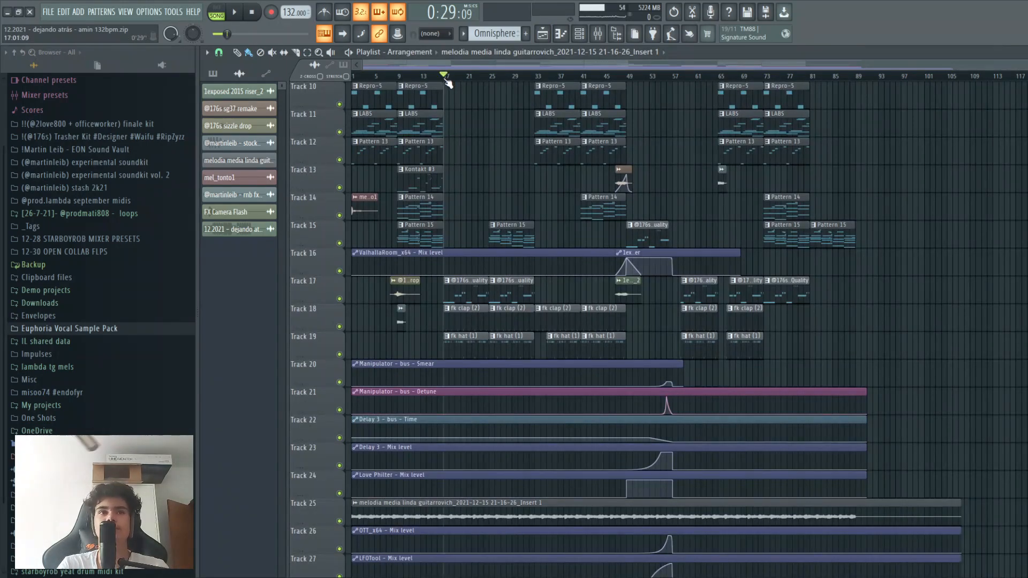
pyautogui.scroll(-8, 493, 144)
pyautogui.press('F9')
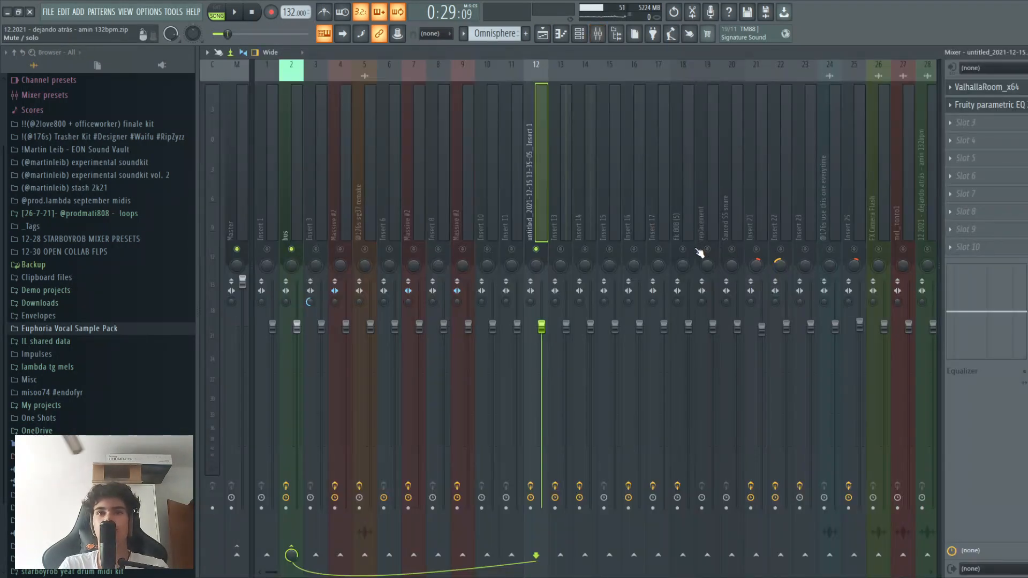
# Play track 12 together with the fk 808 (5) track from bar 17 and open track 12's Fruity parametric EQ 2.
pyautogui.press('space')
pyautogui.click(679, 205)
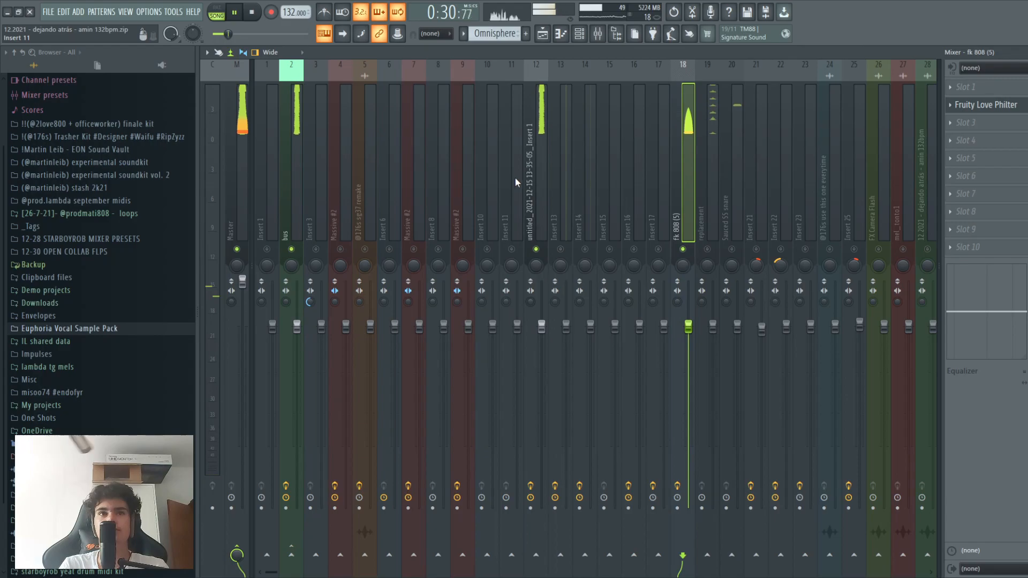
pyautogui.click(535, 173)
pyautogui.click(1021, 106)
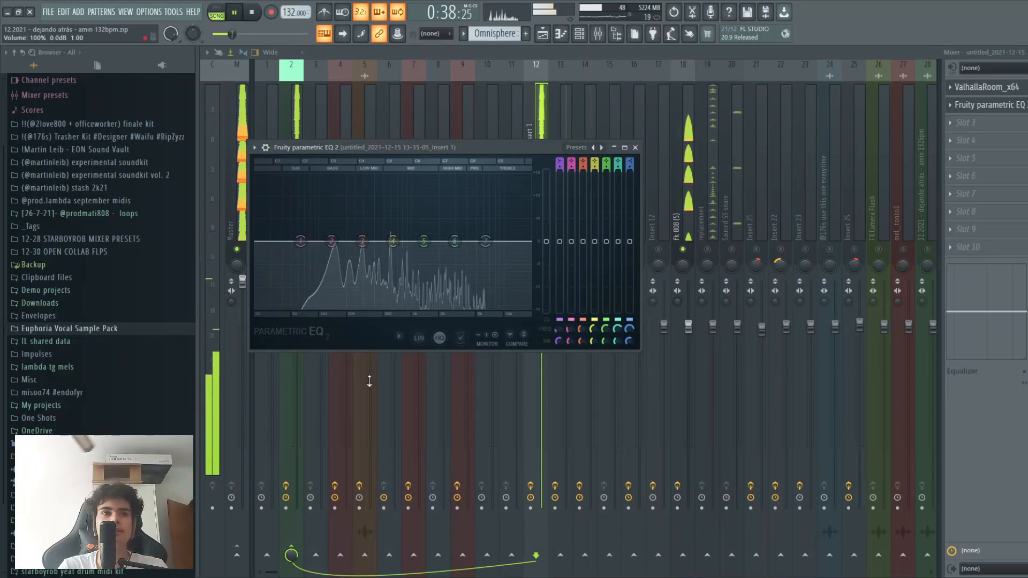
# Apply the 20Hz + 18kHz cut EQ preset on track 12 and move its high-pass band to about 92 Hz during playback.
pyautogui.press('space')
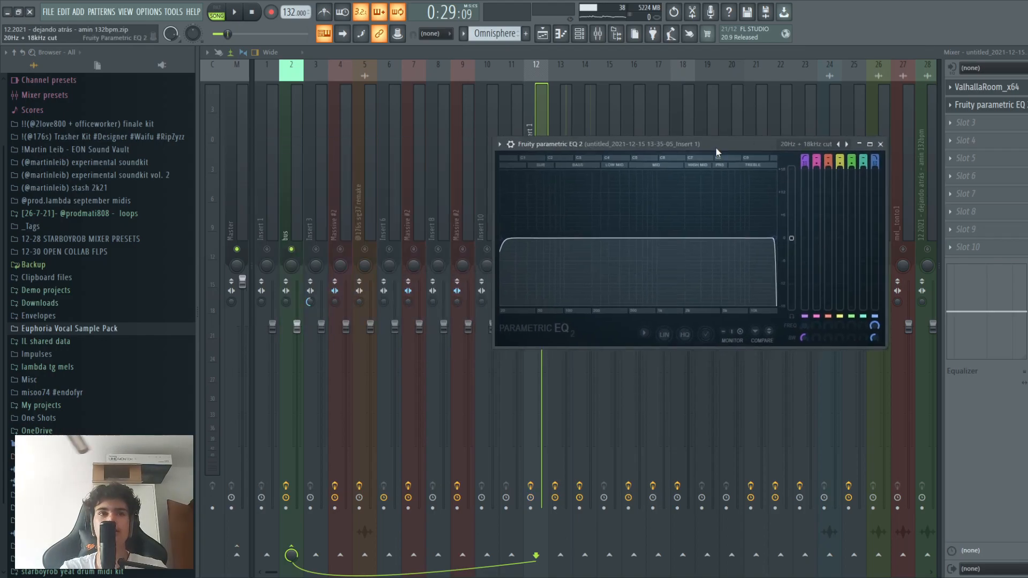
pyautogui.press('space')
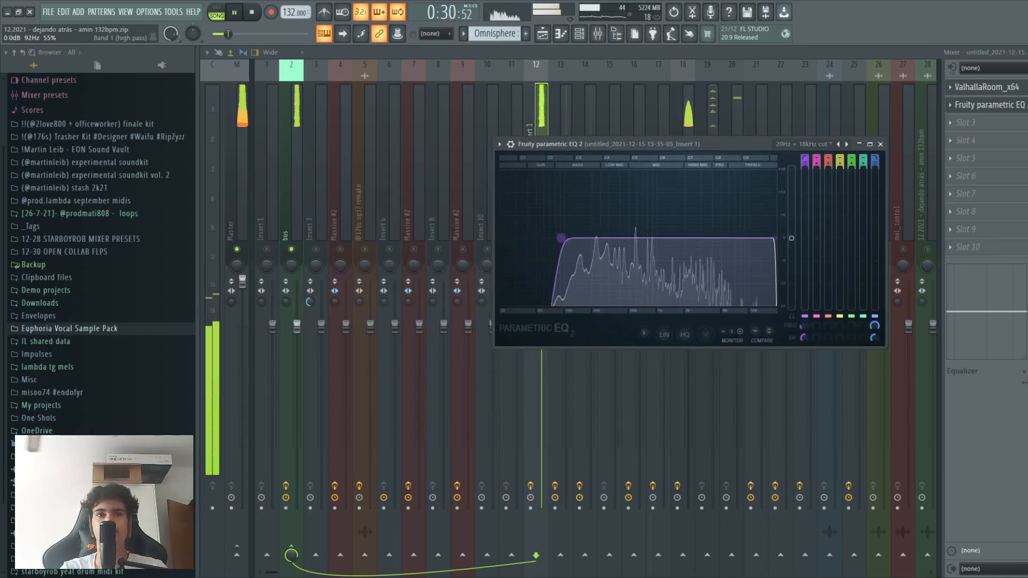
pyautogui.click(528, 81)
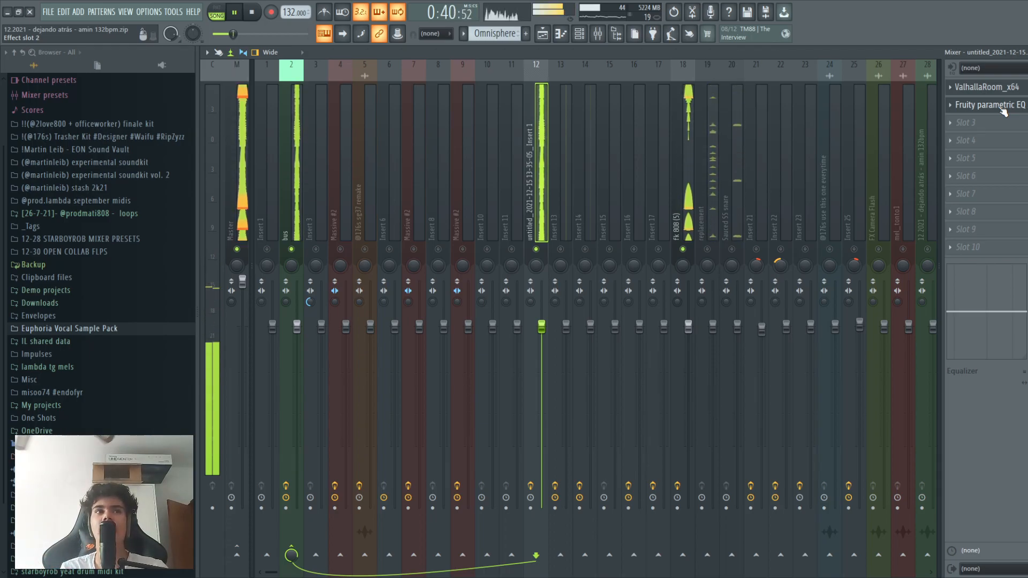
pyautogui.press('space')
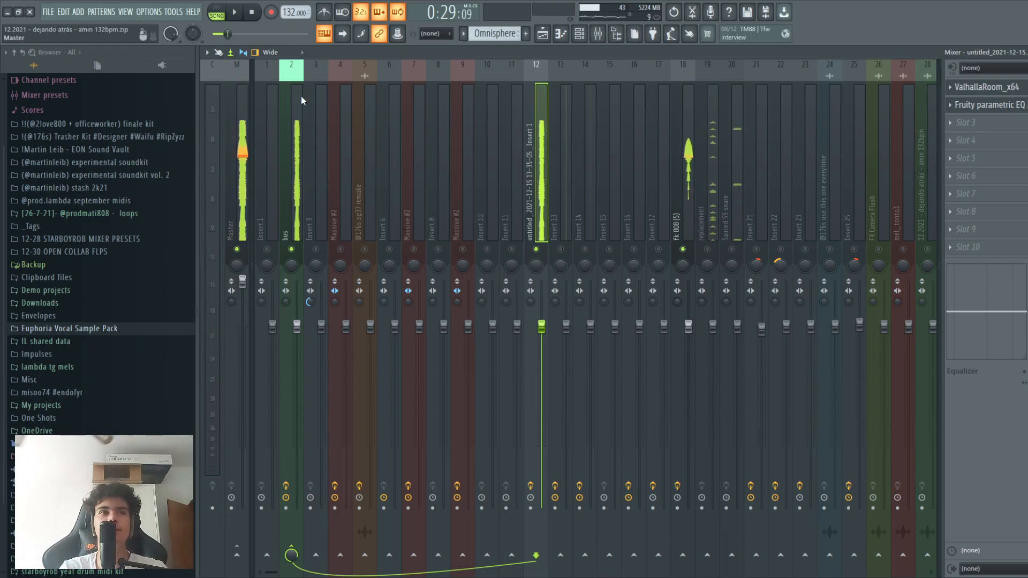
# Solo track 12 alone and test its volume during playback, lowering it to 84% and bringing it back to about 100%.
pyautogui.rightClick(552, 252)
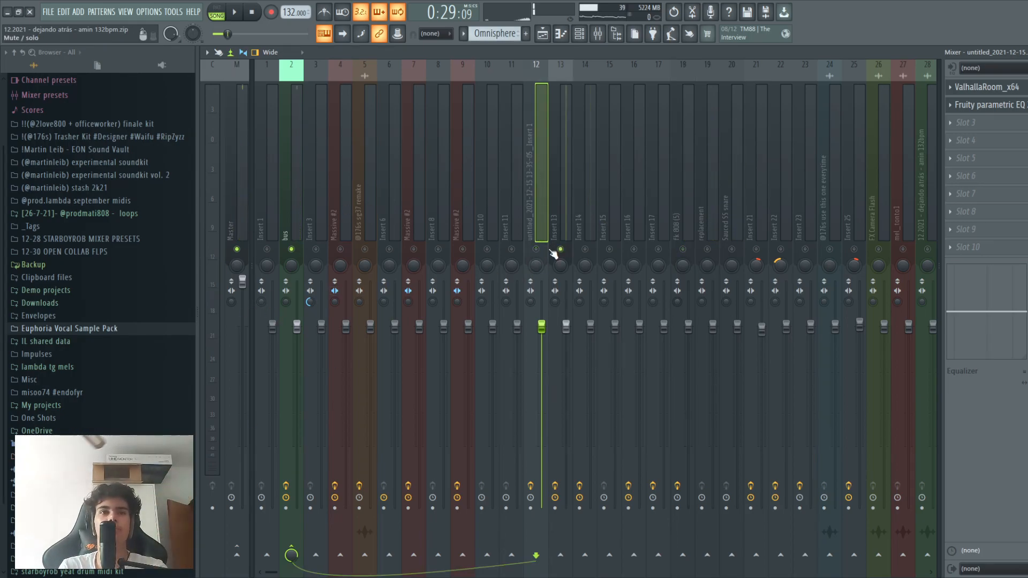
pyautogui.rightClick(545, 252)
pyautogui.press('space')
pyautogui.moveTo(542, 326); pyautogui.dragTo(542, 333)
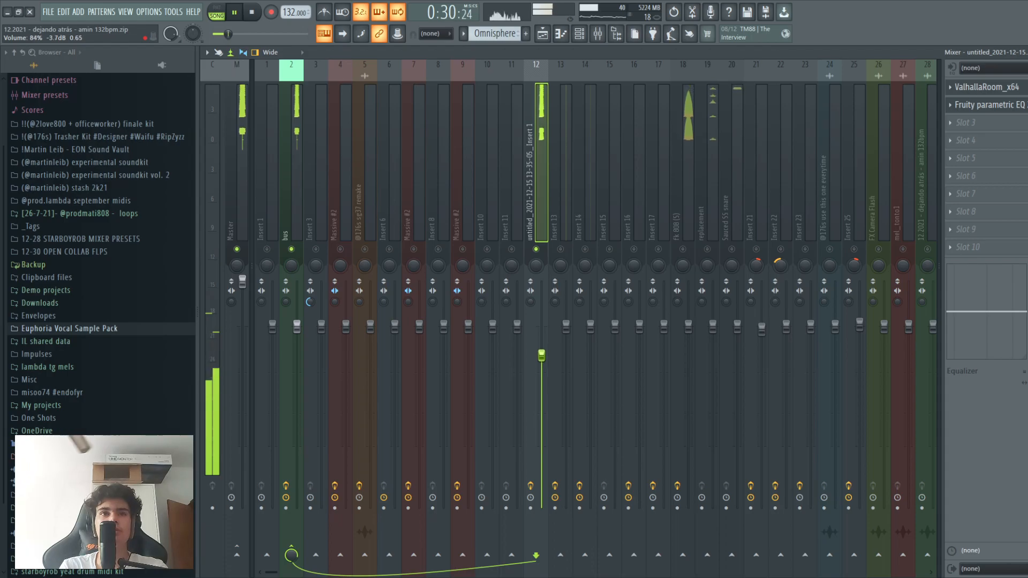
pyautogui.moveTo(542, 368); pyautogui.dragTo(541, 326)
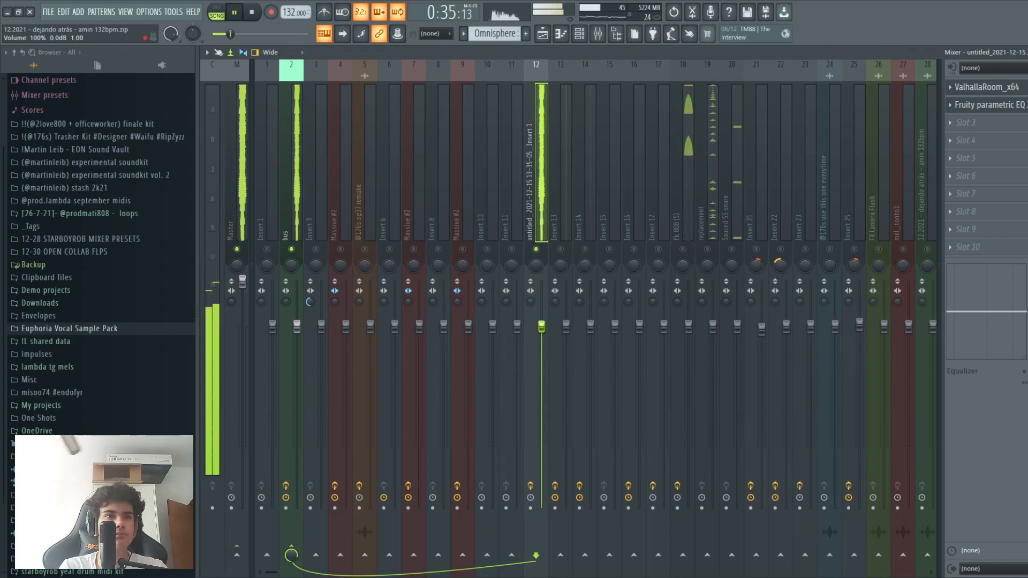
pyautogui.press('space')
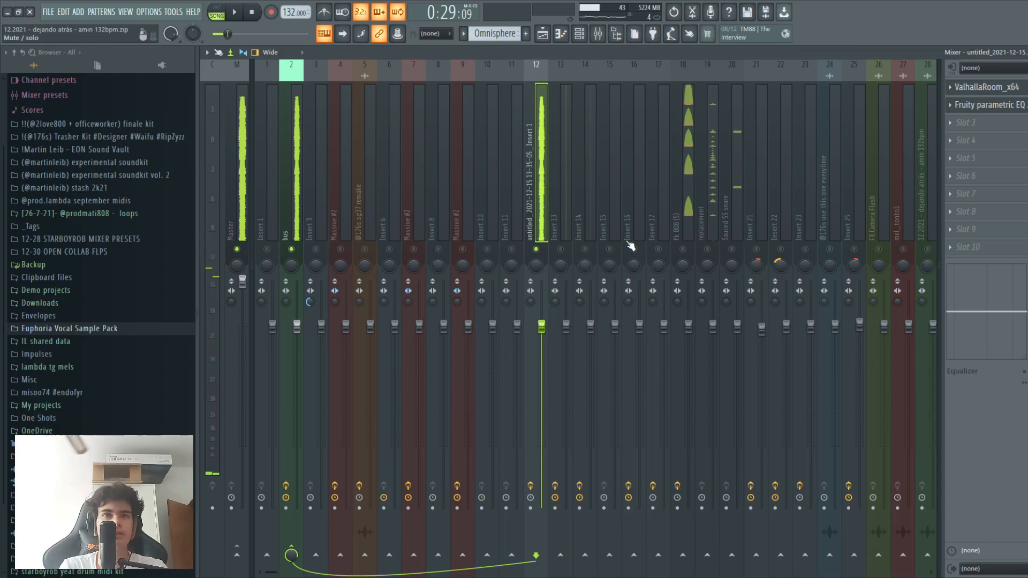
pyautogui.press('space')
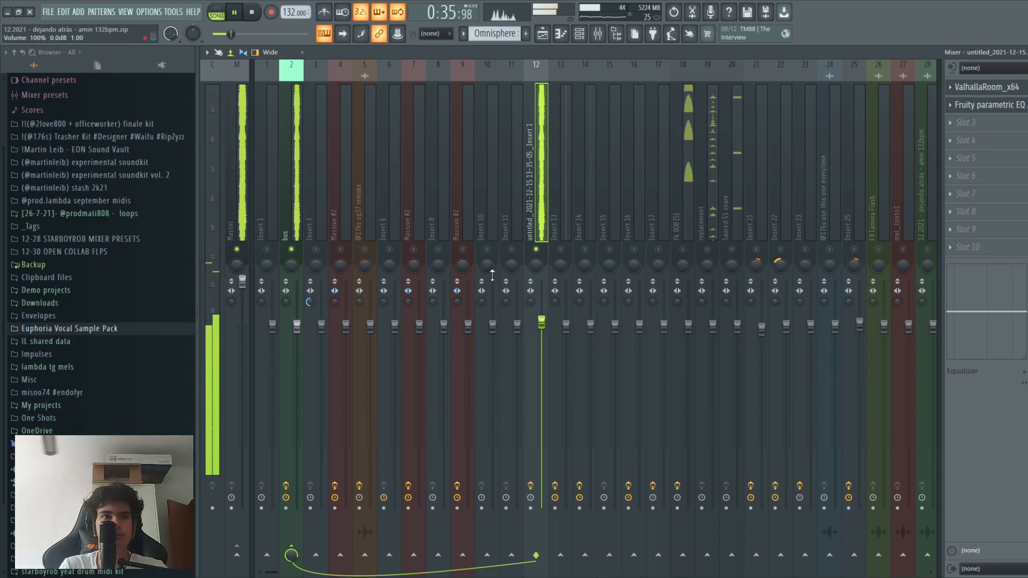
pyautogui.press('space')
# Return the playhead to the song start in the playlist and go back to the mixer.
pyautogui.click(557, 229)
pyautogui.click(542, 33)
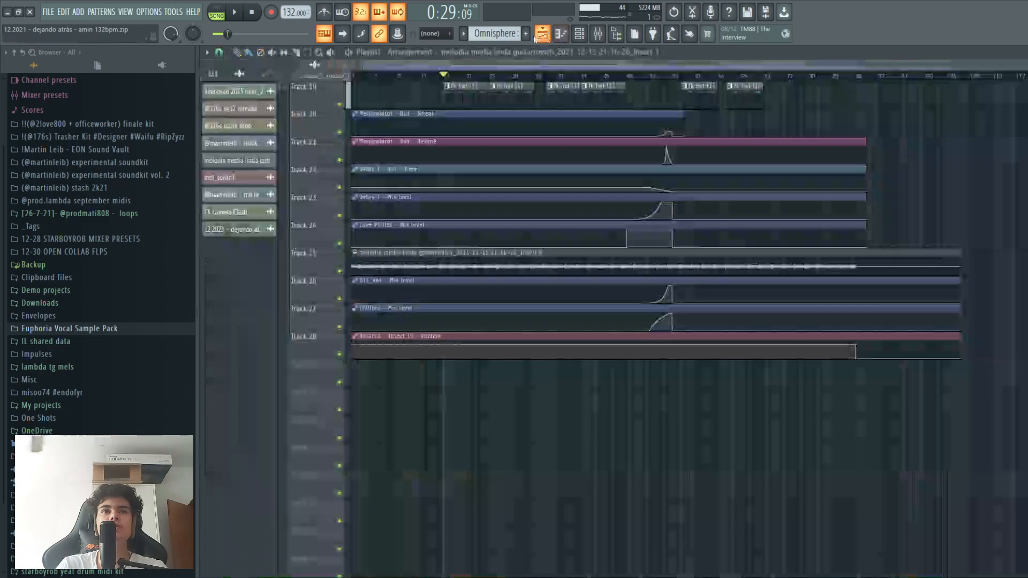
pyautogui.scroll(5, 409, 119)
pyautogui.click(354, 77)
pyautogui.press('F9')
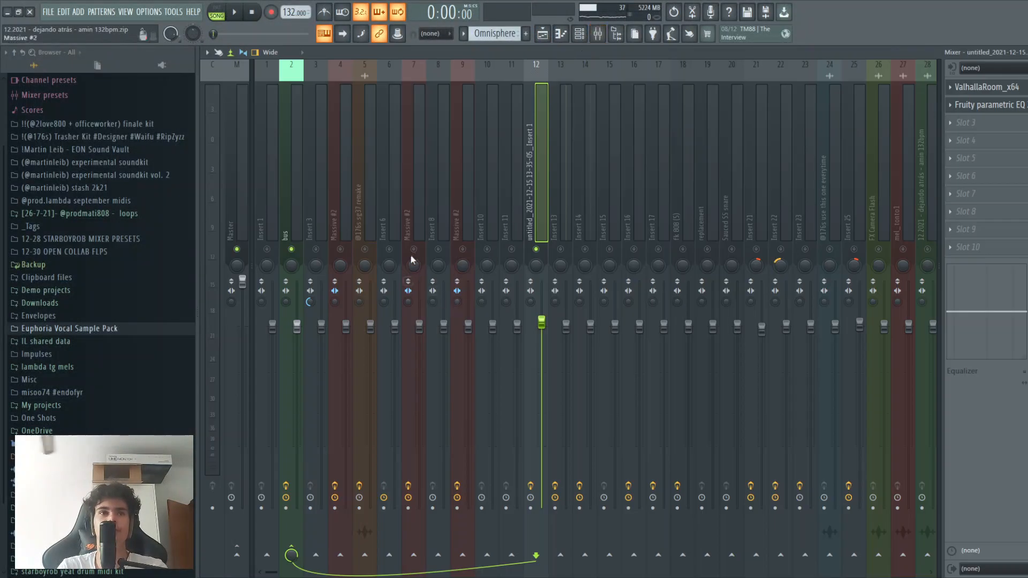
# Solo Insert 3 and boost its volume during playback up to 125%, settling slightly below that.
pyautogui.press('space')
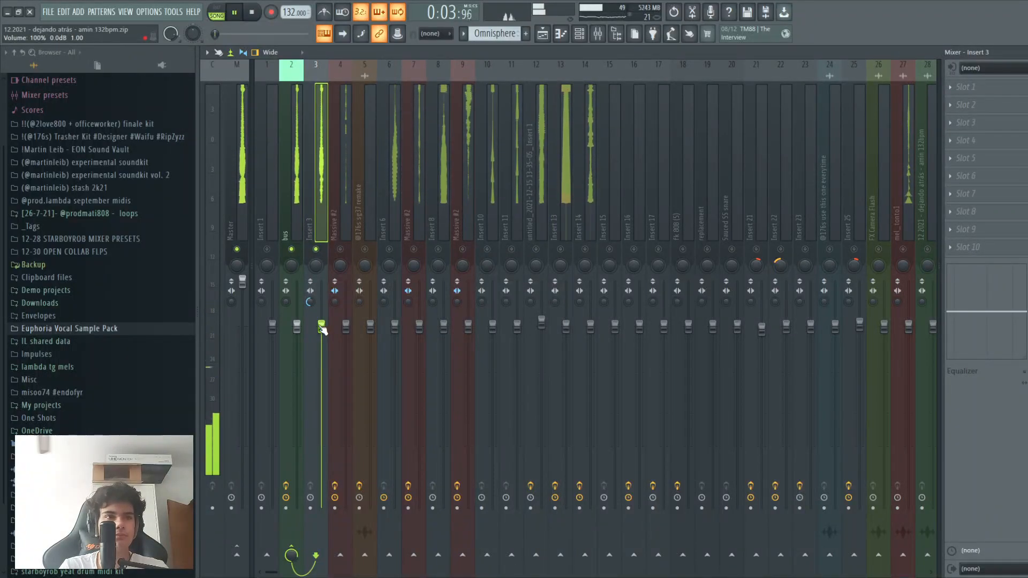
pyautogui.moveTo(321, 325); pyautogui.dragTo(323, 291)
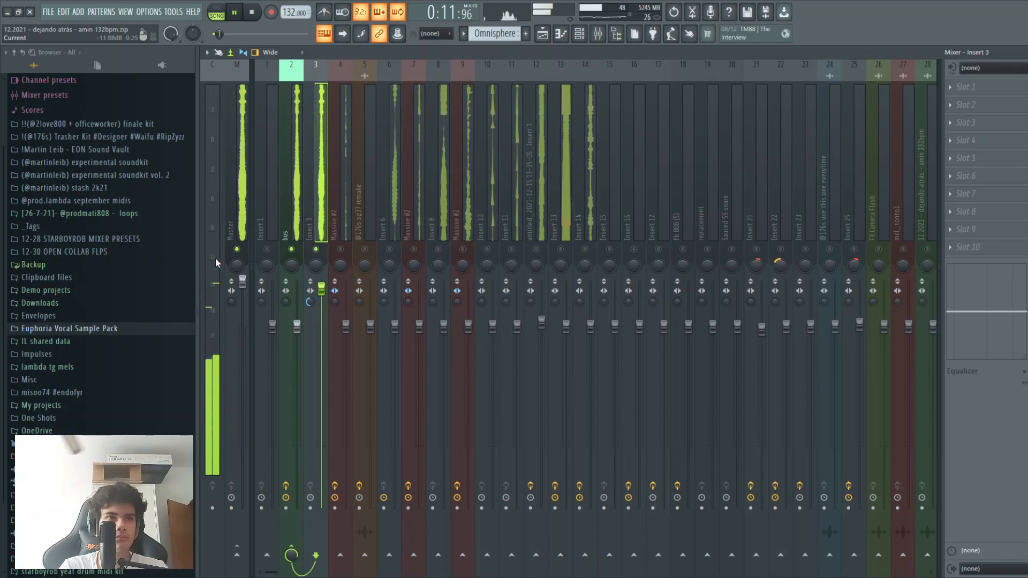
pyautogui.moveTo(319, 289); pyautogui.dragTo(323, 283)
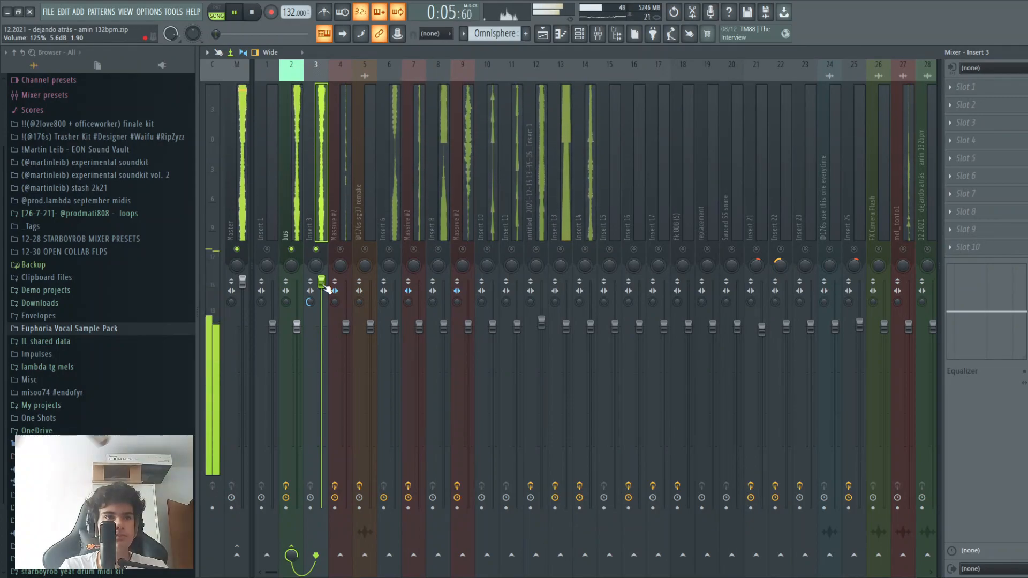
pyautogui.moveTo(323, 285); pyautogui.dragTo(324, 294)
pyautogui.press('space')
# Solo the Massive #2 track in mixer slot 4 and raise its volume to the maximum during playback.
pyautogui.click(352, 249)
pyautogui.press('space')
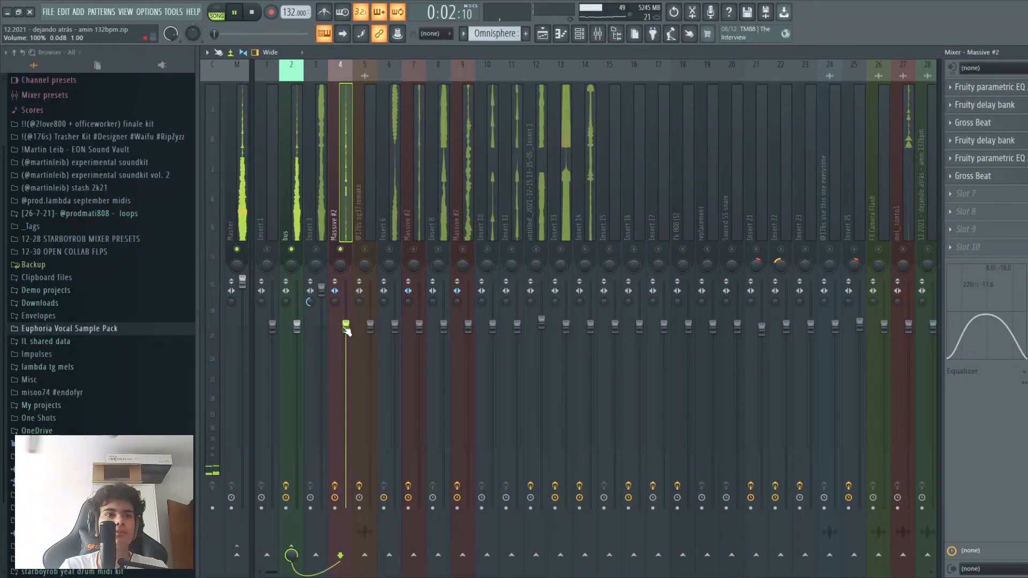
pyautogui.moveTo(347, 331); pyautogui.dragTo(347, 286)
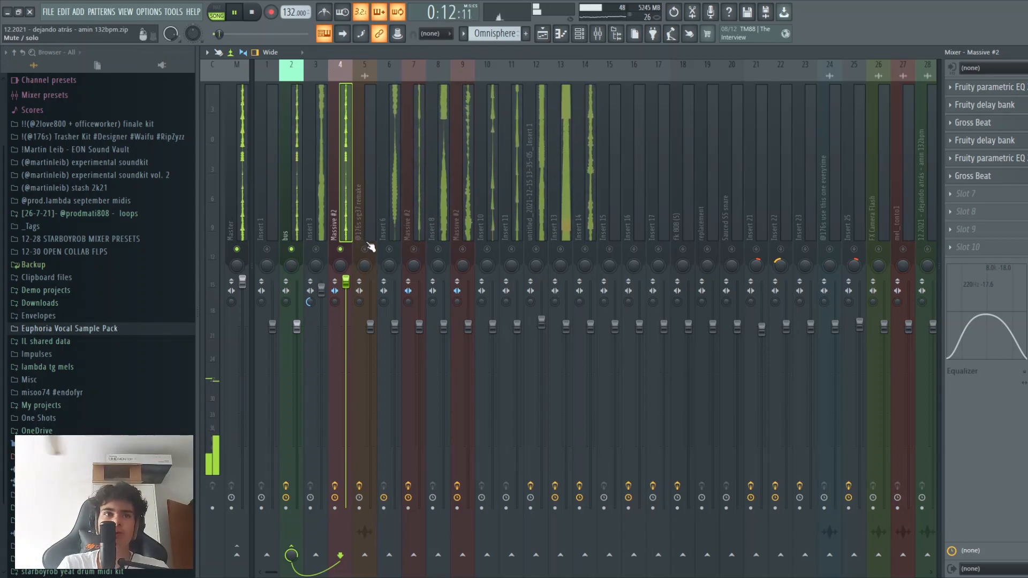
# Raise the volume of Insert 6 to 116% and of Massive #2 on track 7 to about 124%, each soloed during playback.
pyautogui.click(390, 250)
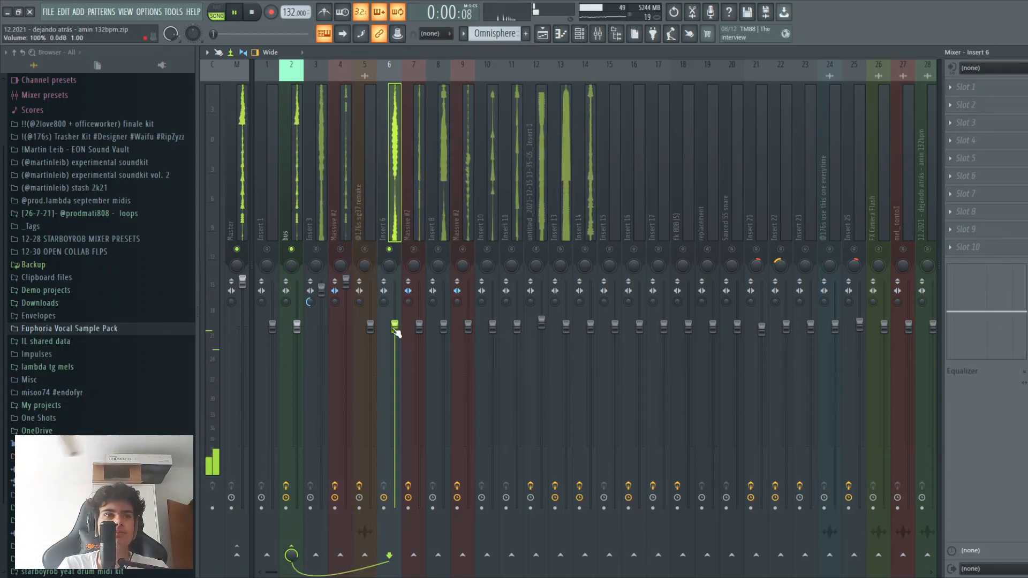
pyautogui.moveTo(394, 326); pyautogui.dragTo(395, 296)
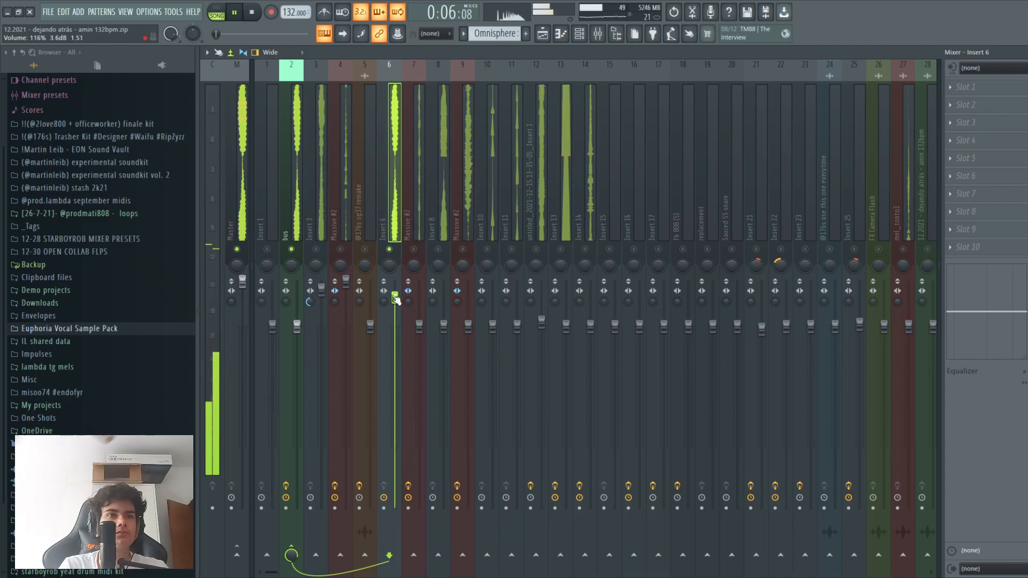
pyautogui.click(419, 220)
pyautogui.rightClick(414, 249)
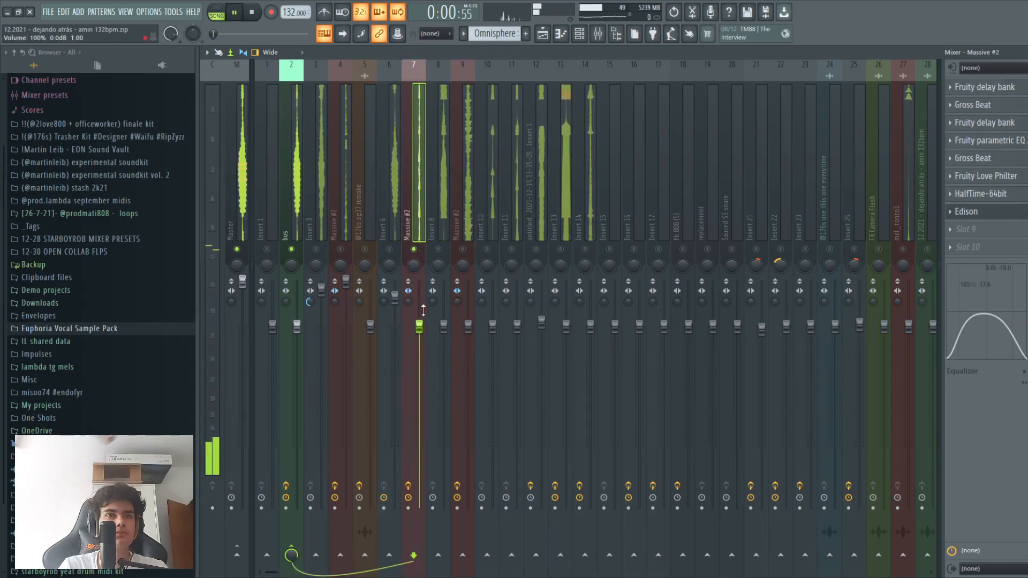
pyautogui.moveTo(422, 328); pyautogui.dragTo(419, 287)
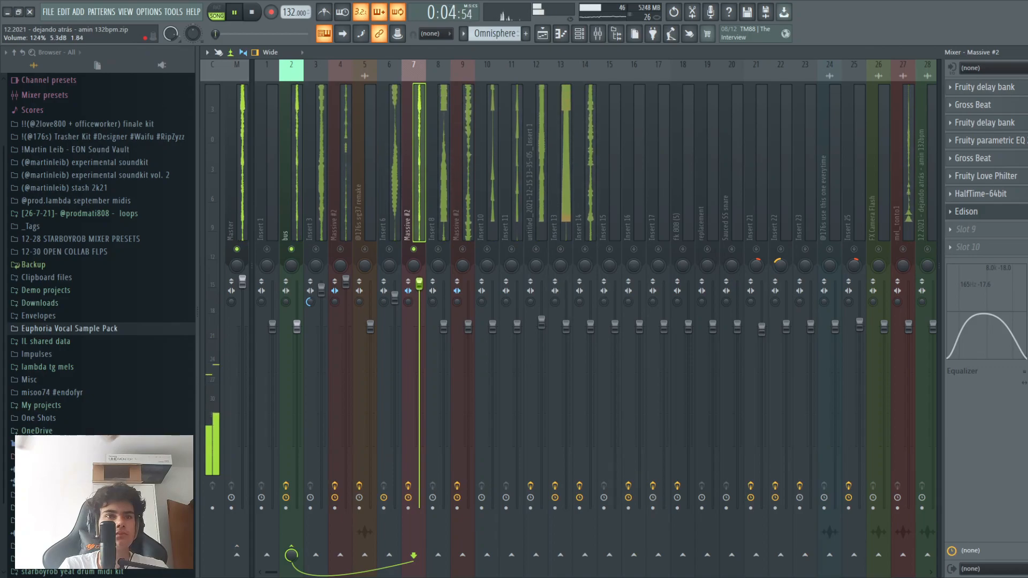
# Set the volume of Insert 8 to 101% and of Massive #2 on track 9 to 108%, each soloed during playback.
pyautogui.click(440, 236)
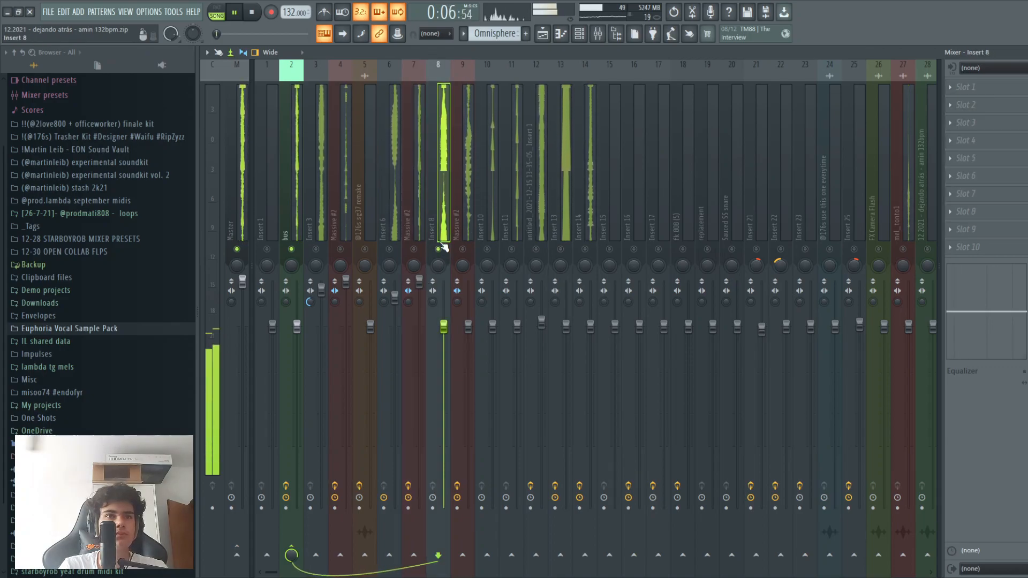
pyautogui.moveTo(444, 328); pyautogui.dragTo(444, 324)
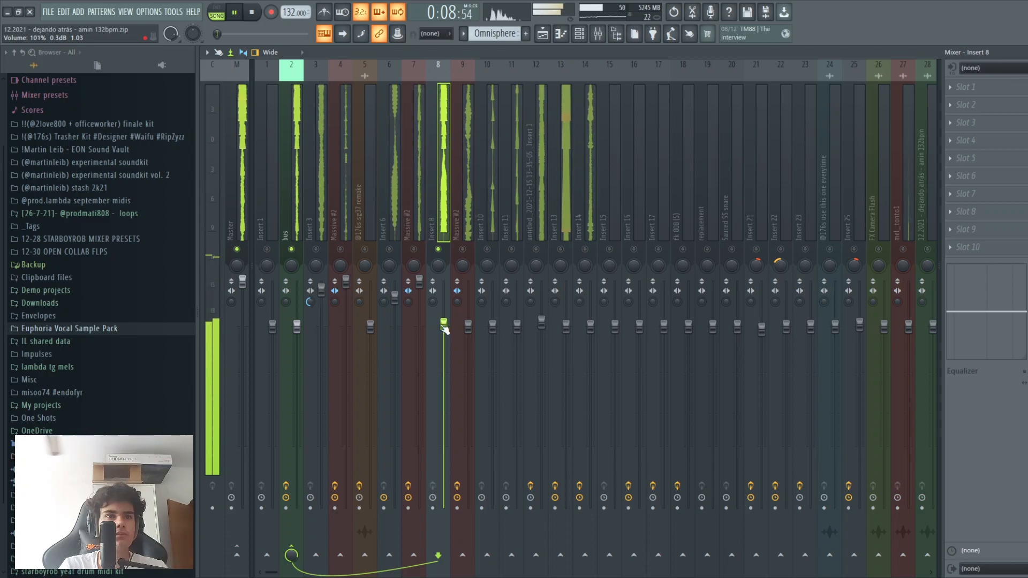
pyautogui.click(464, 230)
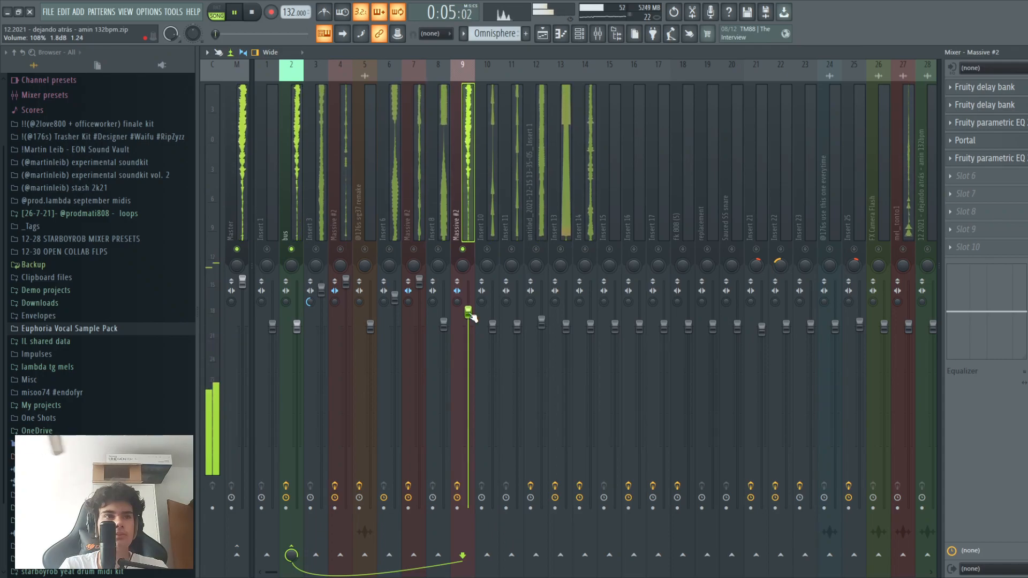
# Raise the volume of Insert 10 and Insert 11 to 125%, each soloed during playback.
pyautogui.click(493, 252)
pyautogui.moveTo(492, 327); pyautogui.dragTo(492, 307)
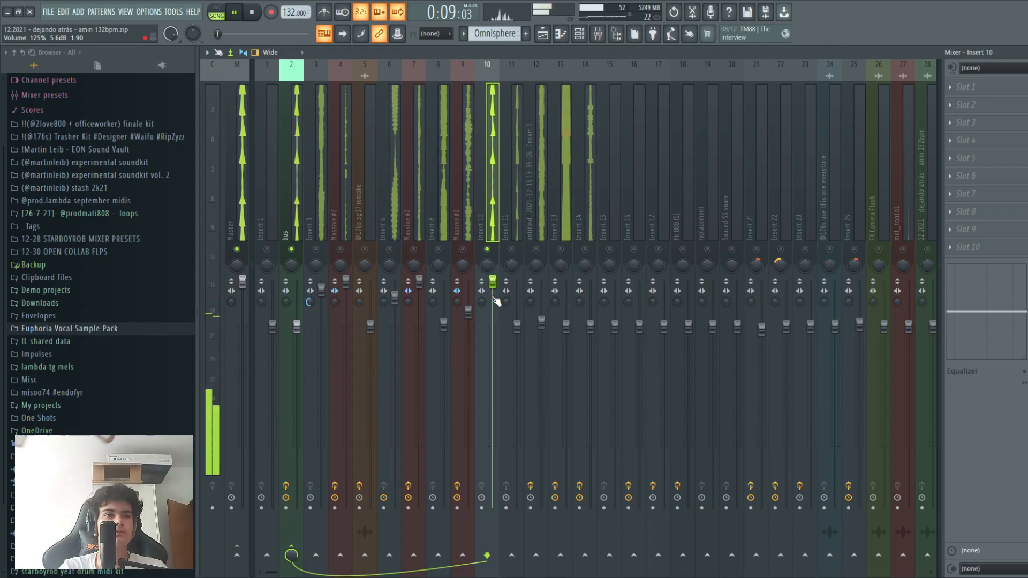
pyautogui.click(514, 249)
pyautogui.press('space')
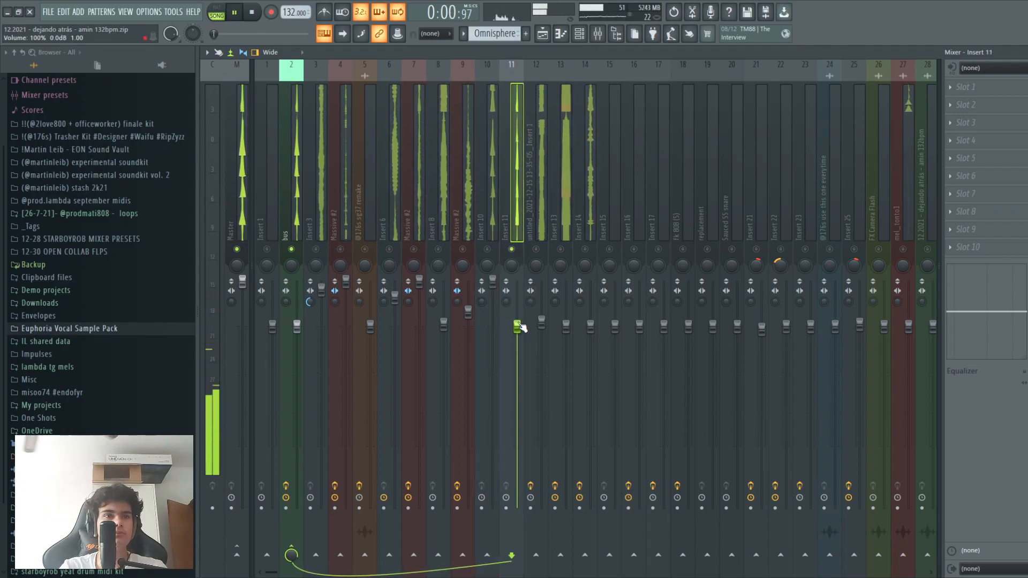
pyautogui.moveTo(524, 327); pyautogui.dragTo(526, 289)
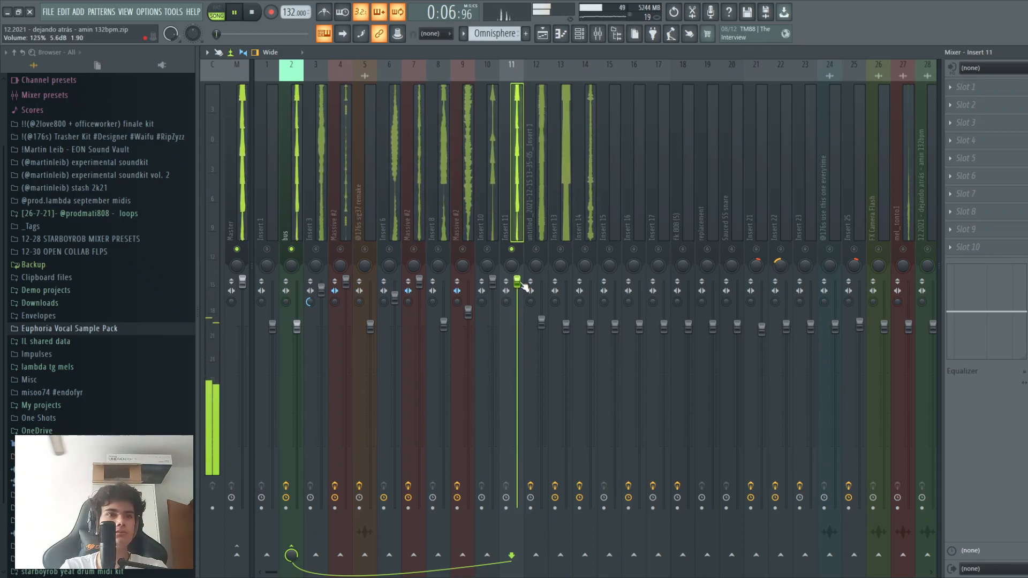
# Audition track 12 soloed, then solo Insert 13 and lower its volume well below 100% during playback.
pyautogui.click(533, 303)
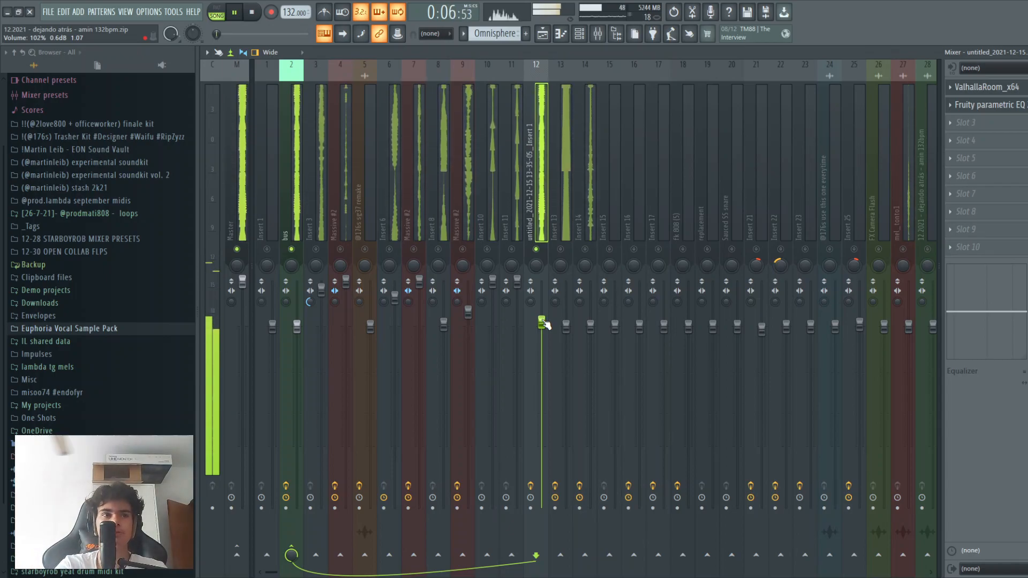
pyautogui.click(552, 236)
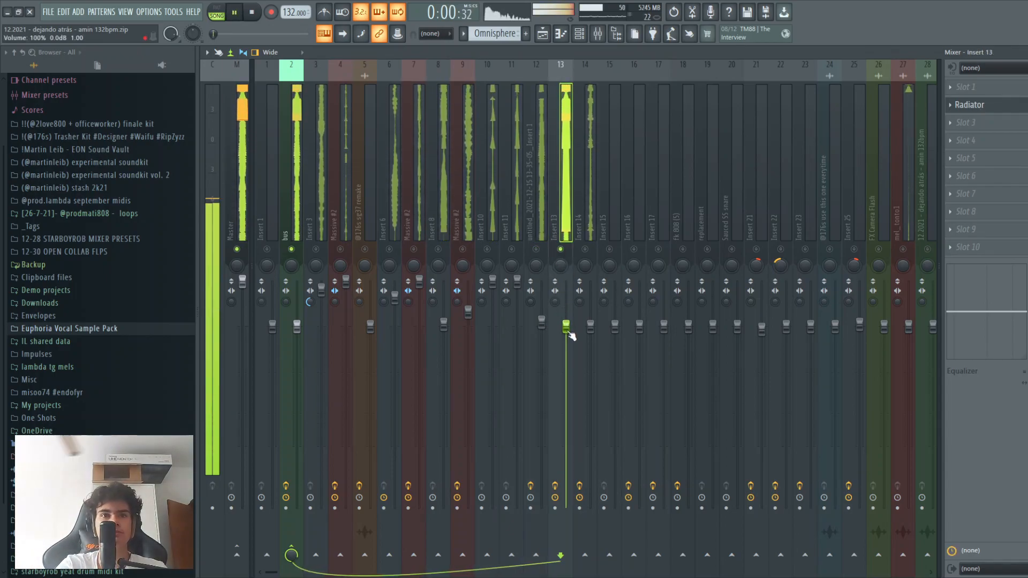
pyautogui.moveTo(566, 366); pyautogui.dragTo(566, 372)
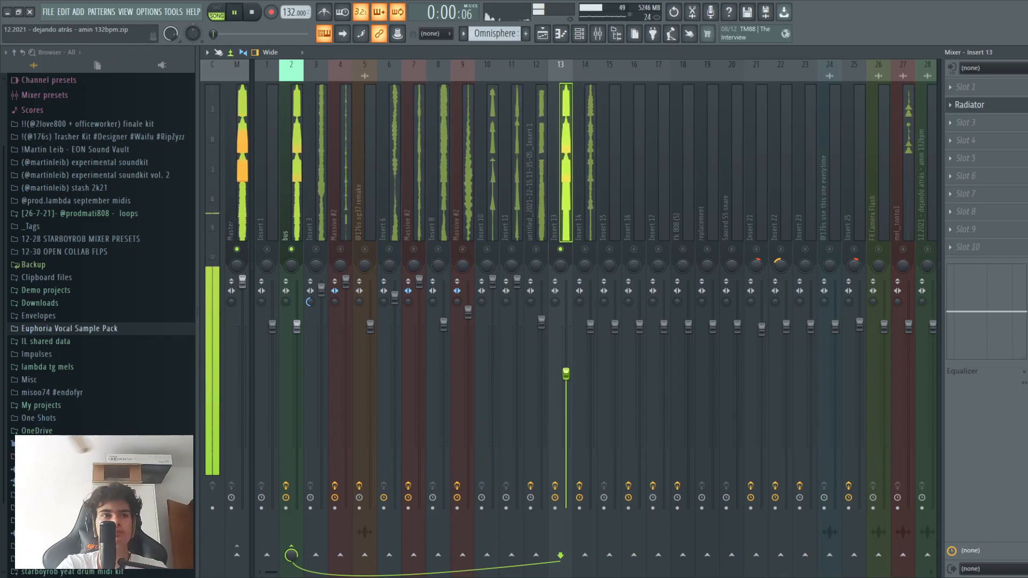
pyautogui.press('space')
# Solo Insert 14 and lower its volume slightly during playback.
pyautogui.click(582, 244)
pyautogui.press('space')
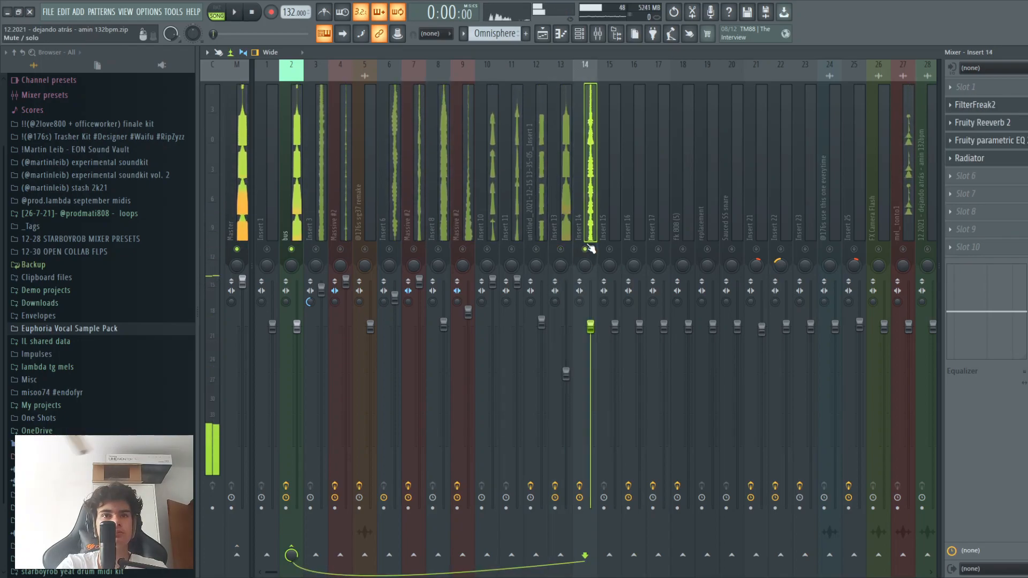
pyautogui.moveTo(595, 329); pyautogui.dragTo(594, 331)
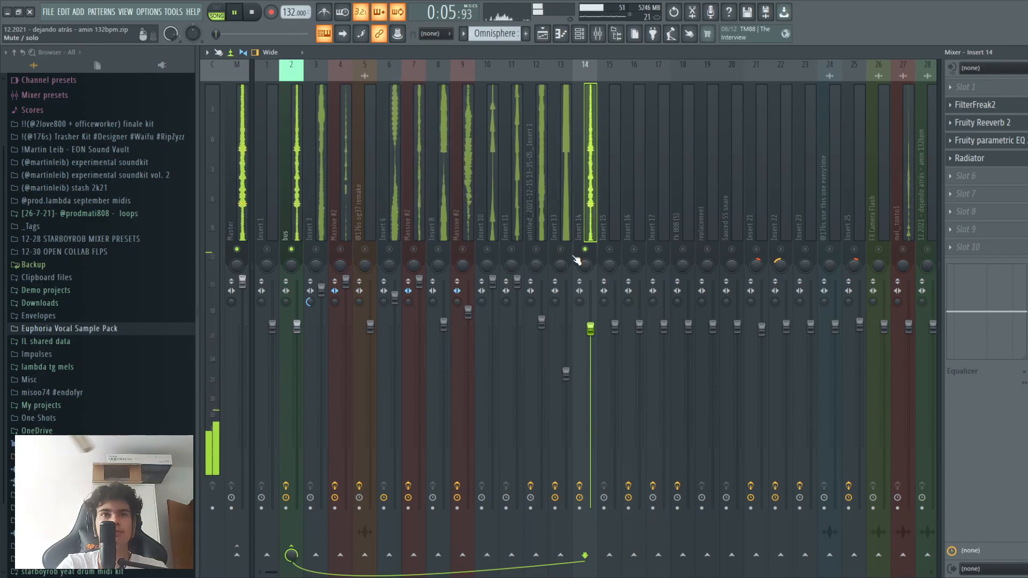
pyautogui.press('space')
pyautogui.click(570, 179)
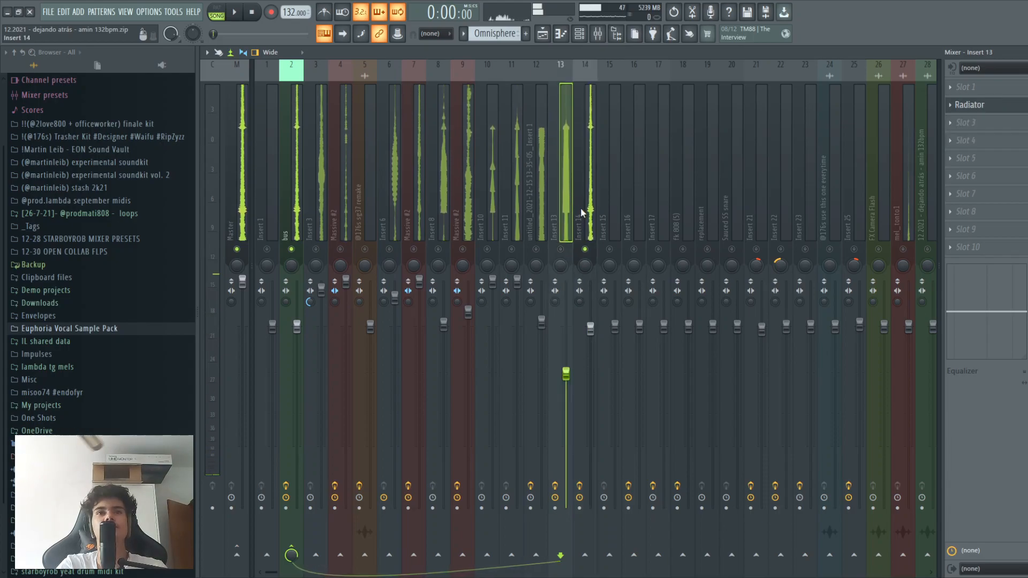
# Load Fruity parametric EQ 2 on the soloed Insert 3 to inspect its spectrum during playback, and remove it again.
pyautogui.click(297, 235)
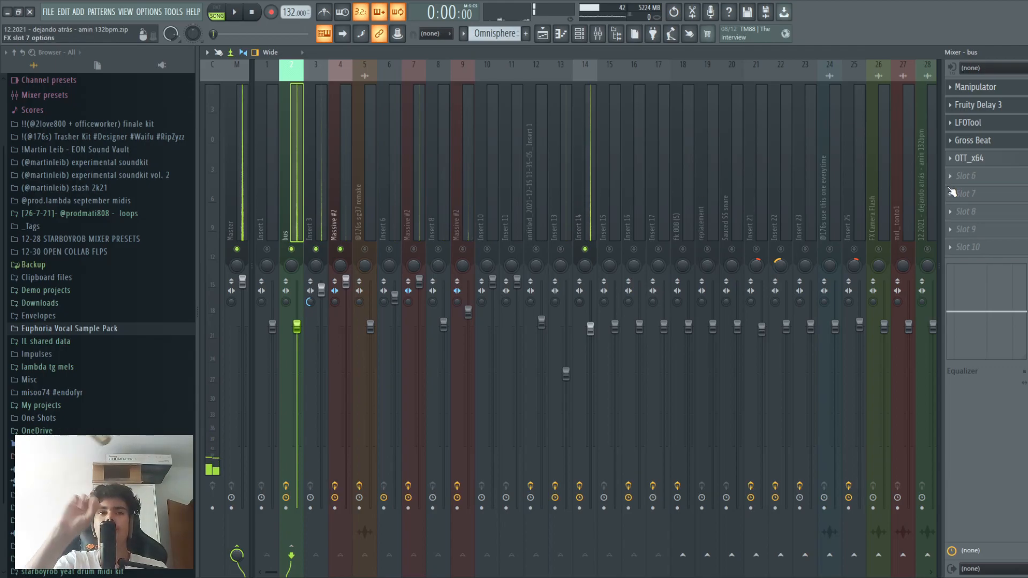
pyautogui.click(311, 167)
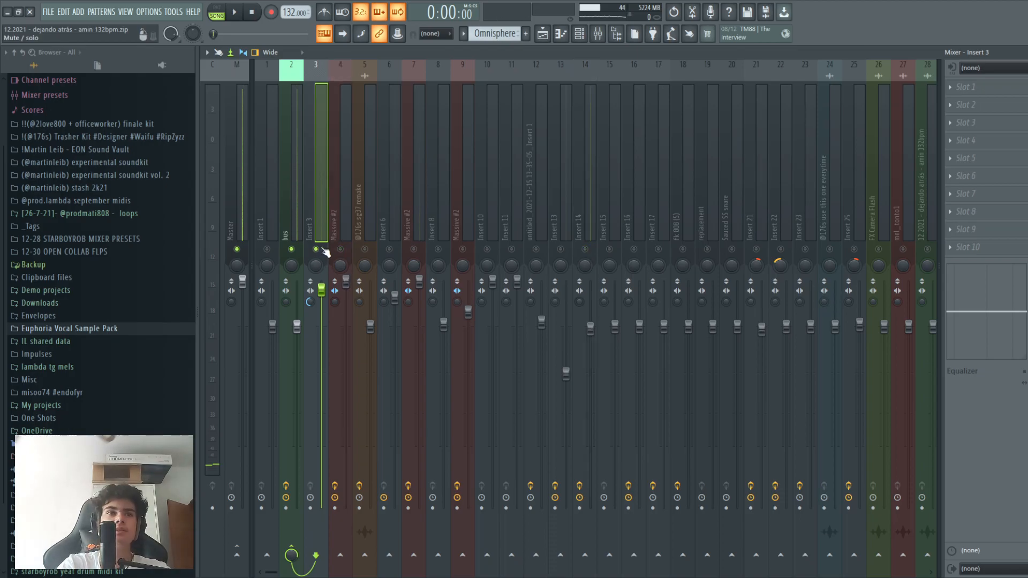
pyautogui.press('space')
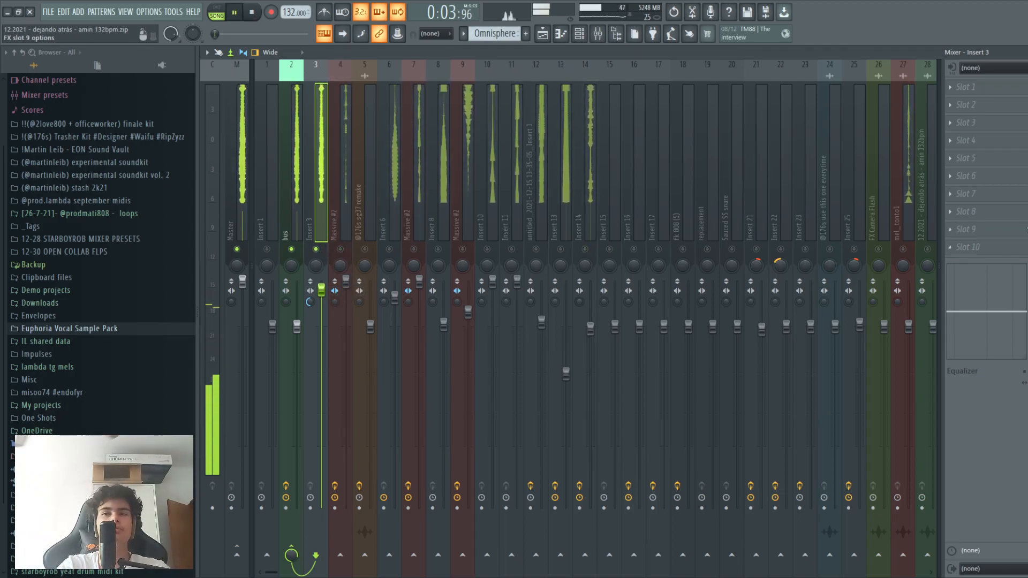
pyautogui.hotkey('ctrl', 's')
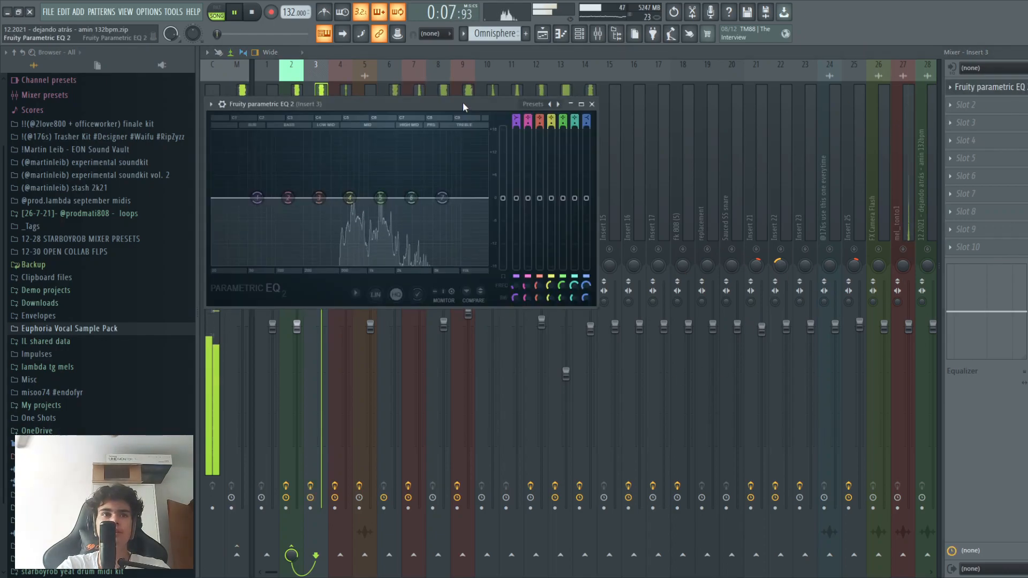
pyautogui.moveTo(463, 104); pyautogui.dragTo(741, 80)
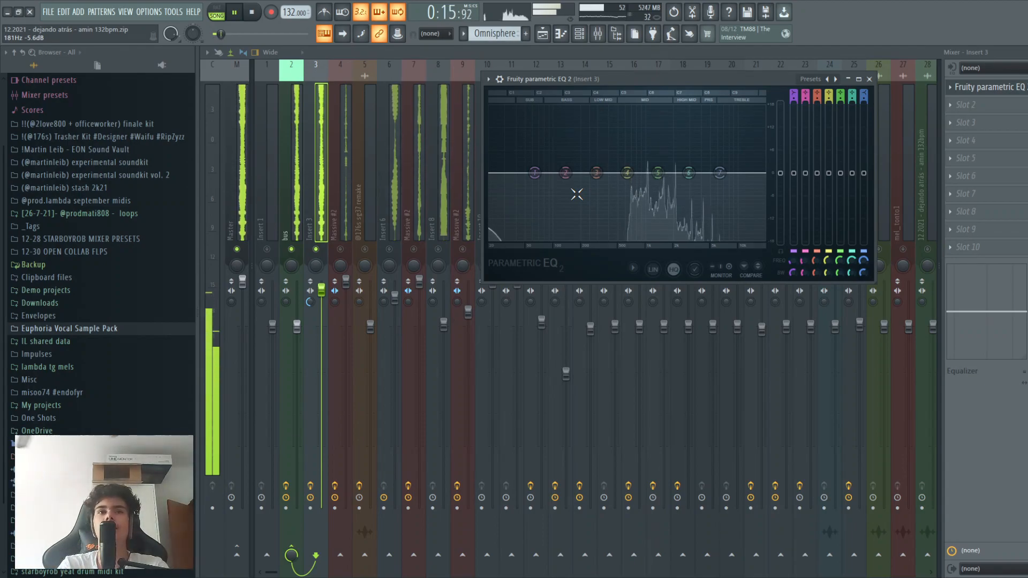
pyautogui.press('space')
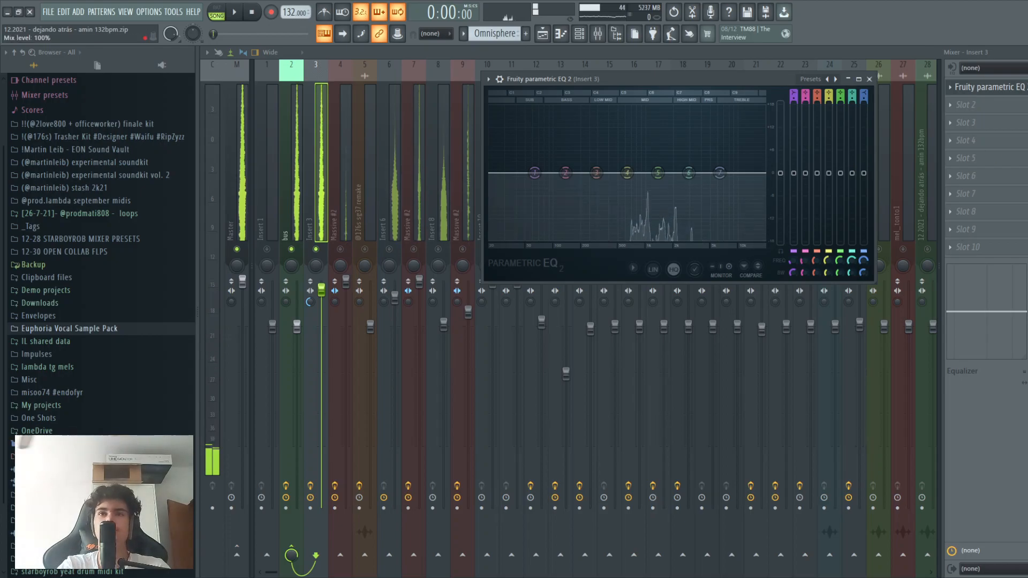
pyautogui.click(961, 92)
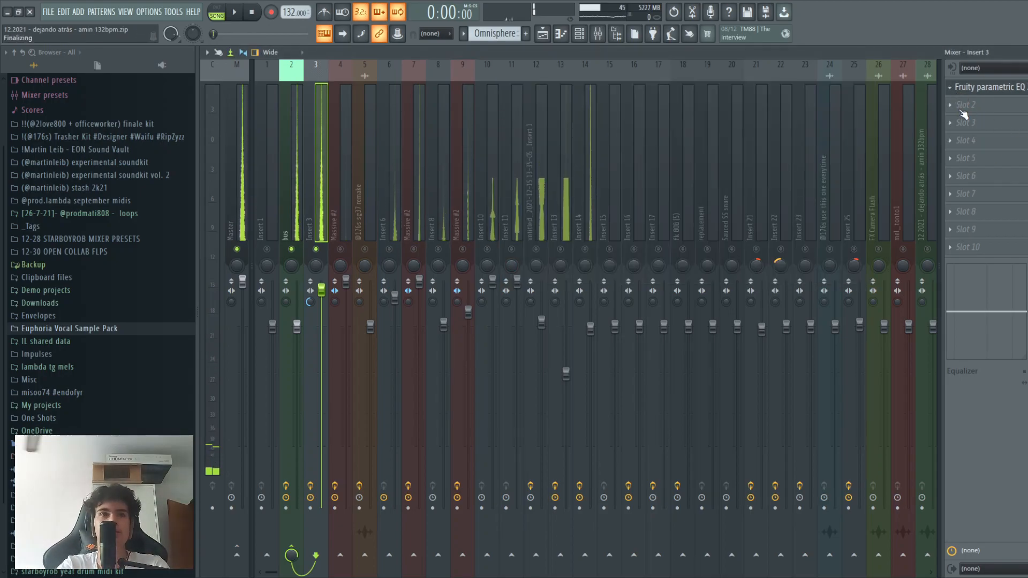
pyautogui.hotkey('ctrl', 'z')
# Solo Massive #2 on track 4, add Fruity parametric EQ 2 in slot 7, and inspect the spectrum during playback.
pyautogui.press('space')
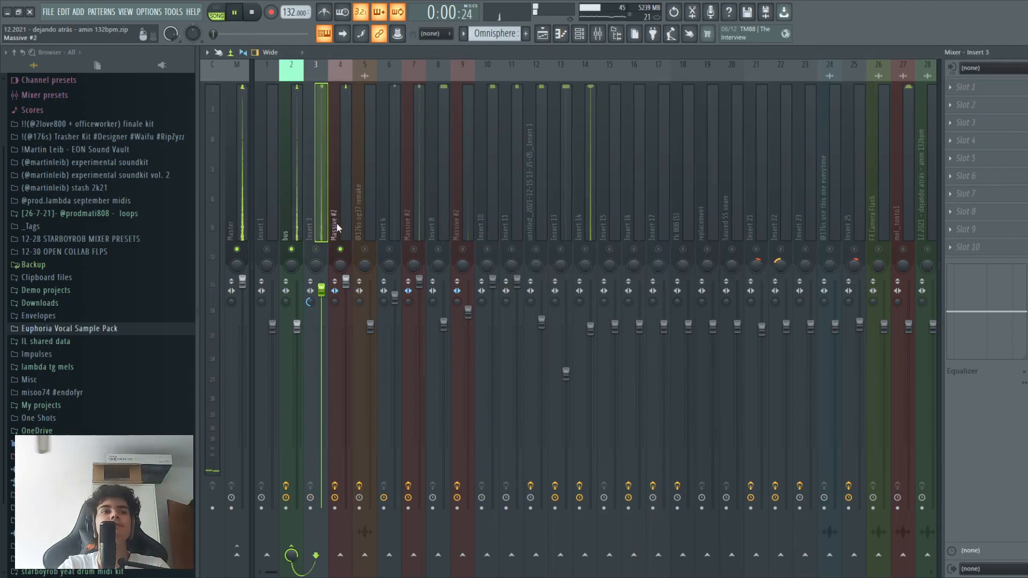
pyautogui.click(341, 225)
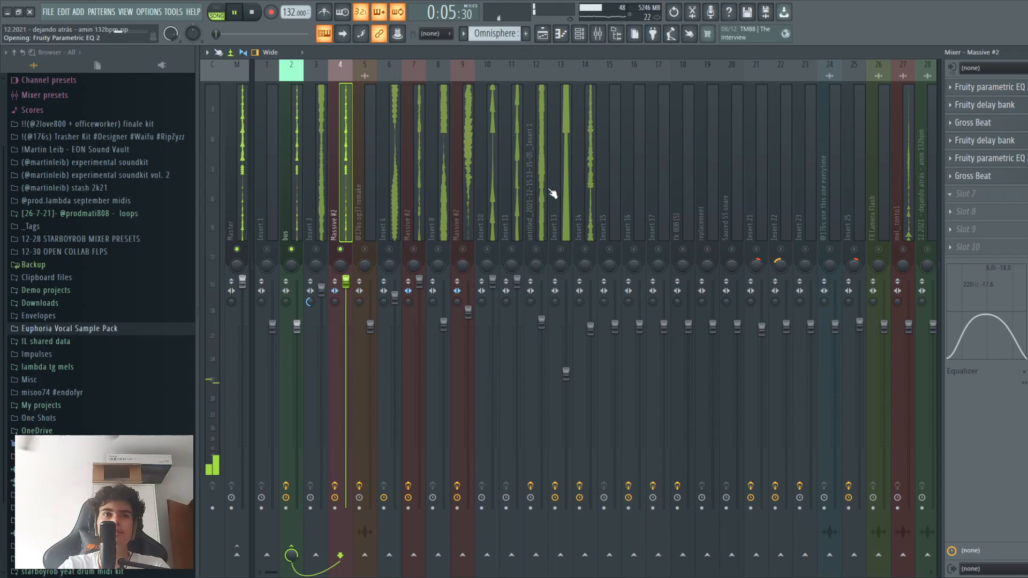
pyautogui.moveTo(468, 91); pyautogui.dragTo(724, 67)
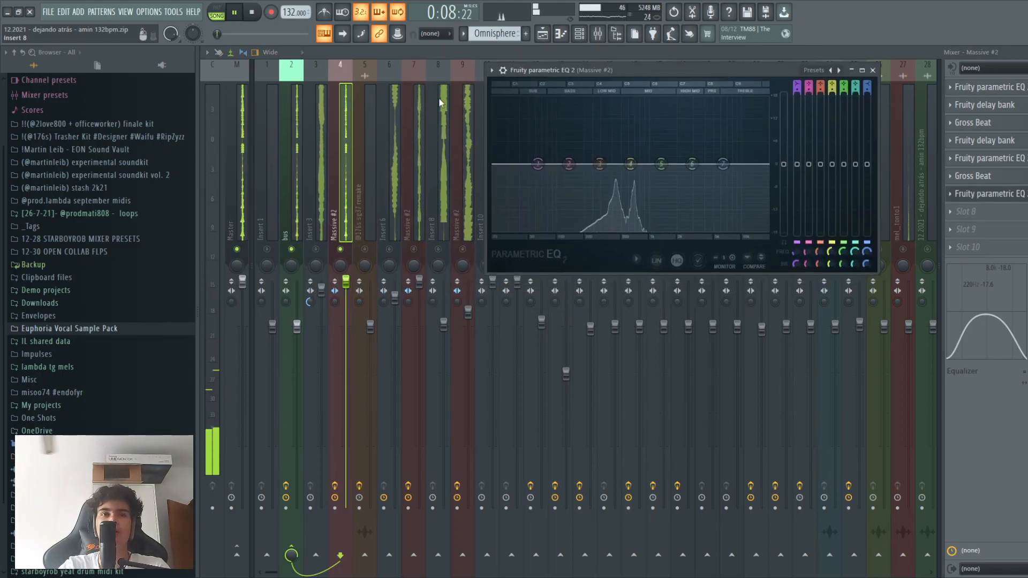
pyautogui.click(872, 70)
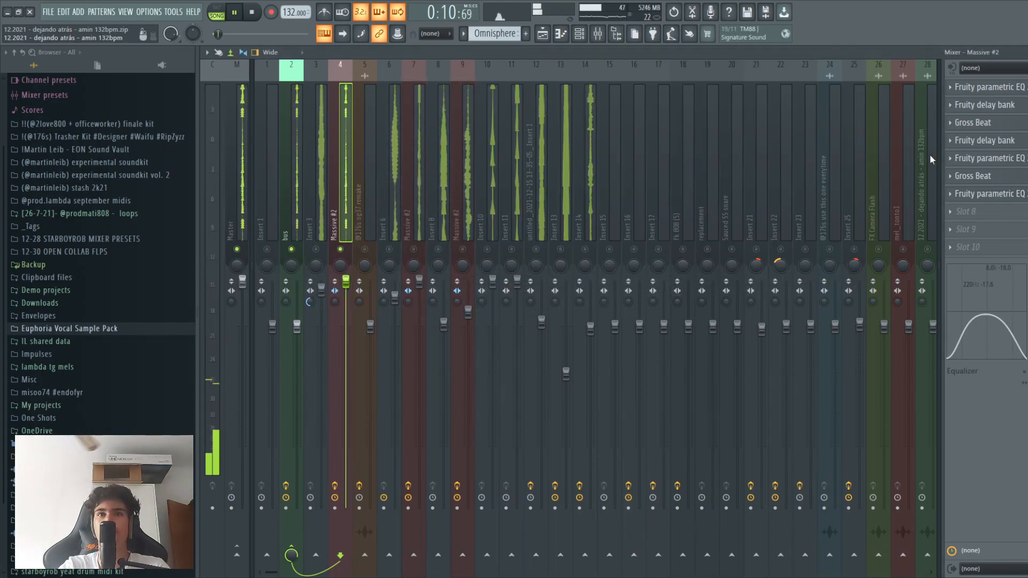
# Solo Insert 6, add Fruity parametric EQ 2 in slot 1, and load its 20Hz - 18kHz cut preset.
pyautogui.click(381, 253)
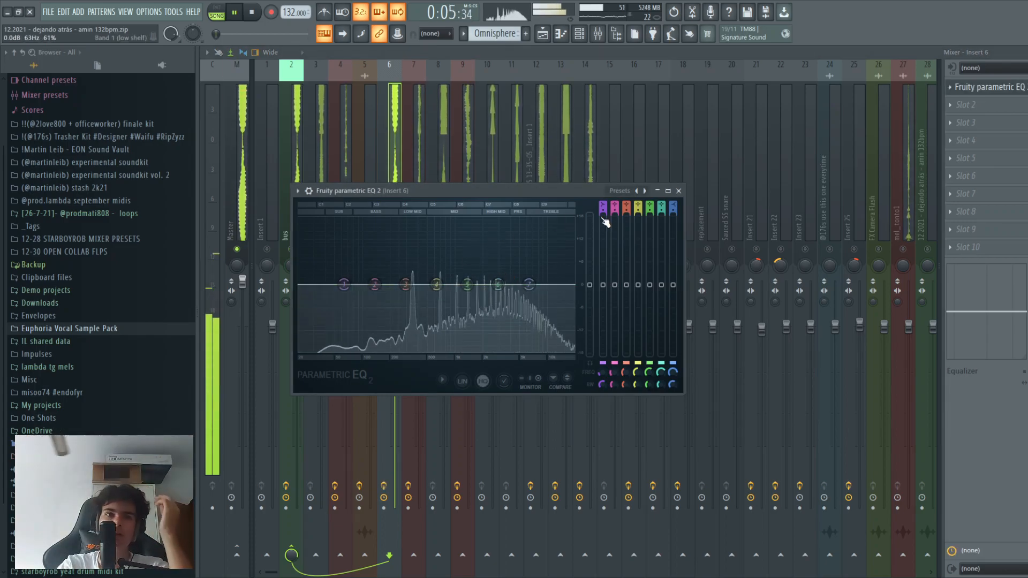
pyautogui.click(645, 191)
pyautogui.press('space')
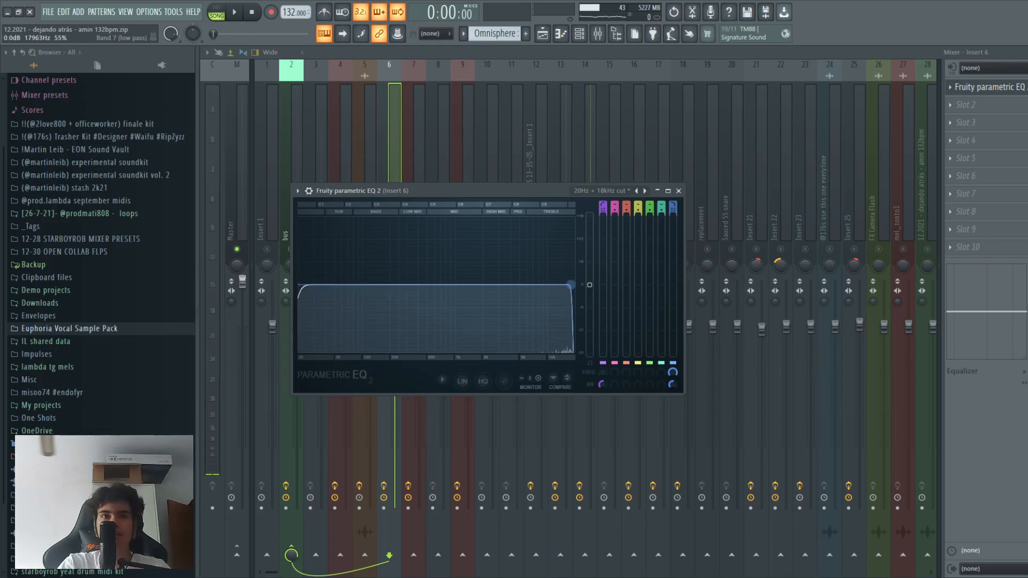
pyautogui.press('space')
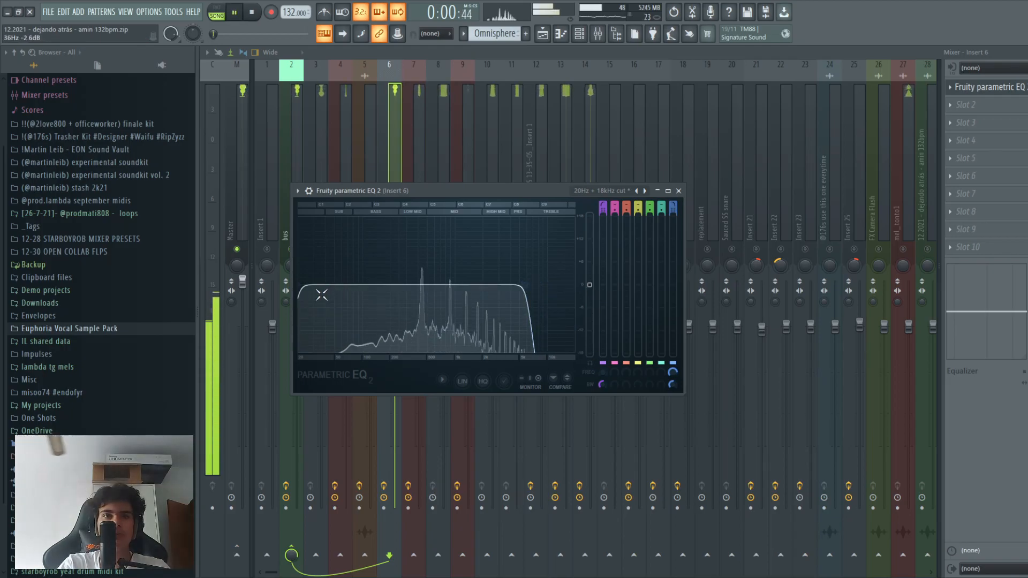
# Raise the low cut of Insert 6's EQ to about 218 Hz while checking it during playback.
pyautogui.moveTo(303, 289); pyautogui.dragTo(399, 289)
pyautogui.press('space')
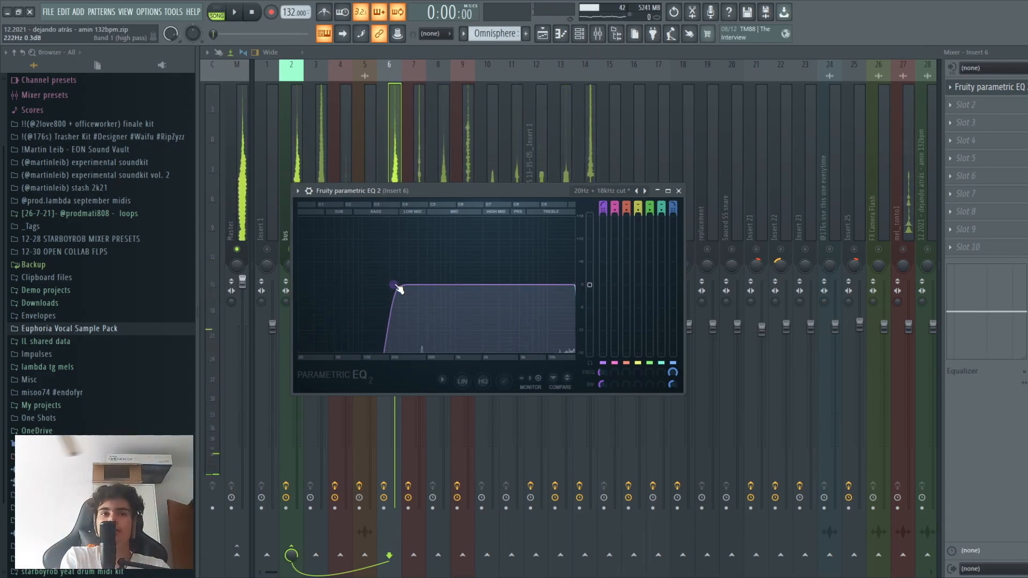
pyautogui.press('space')
pyautogui.moveTo(399, 289)
pyautogui.mouseDown()
pyautogui.moveTo(325, 285)
pyautogui.moveTo(391, 285)
pyautogui.mouseUp()
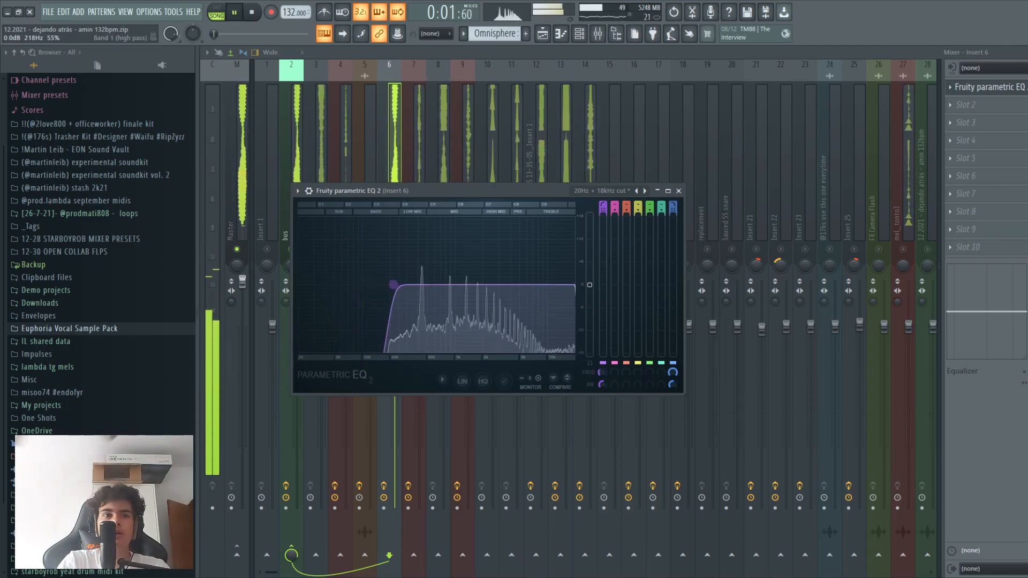
pyautogui.click(396, 172)
pyautogui.press('space')
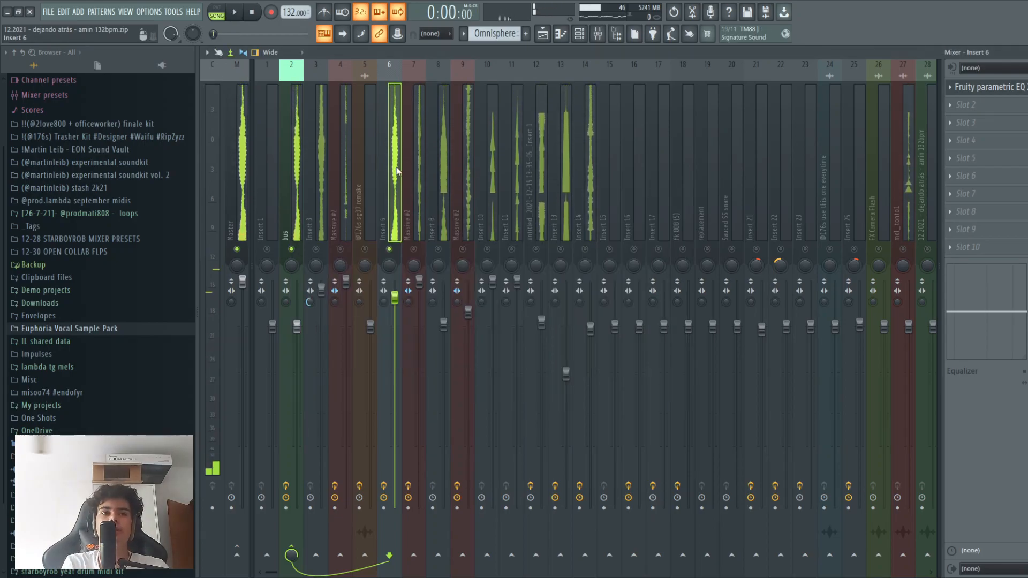
# Audition Massive #2 on track 7 and Insert 8, each soloed during playback.
pyautogui.click(413, 250)
pyautogui.press('space')
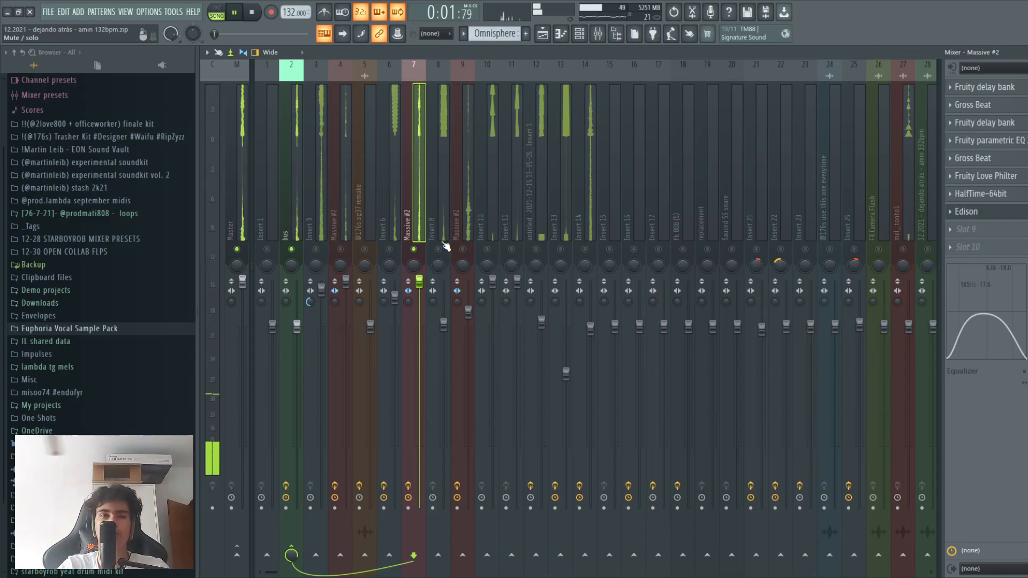
pyautogui.press('Right')
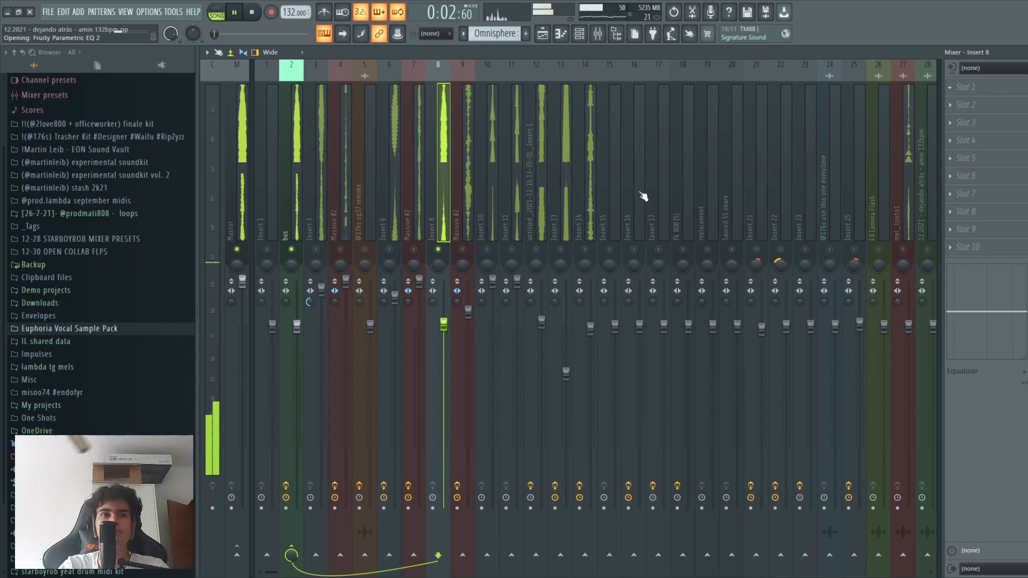
# Load the 20Hz - 18kHz cut preset in Insert 8's Fruity parametric EQ 2 and raise its low cut to about 141 Hz.
pyautogui.click(562, 134)
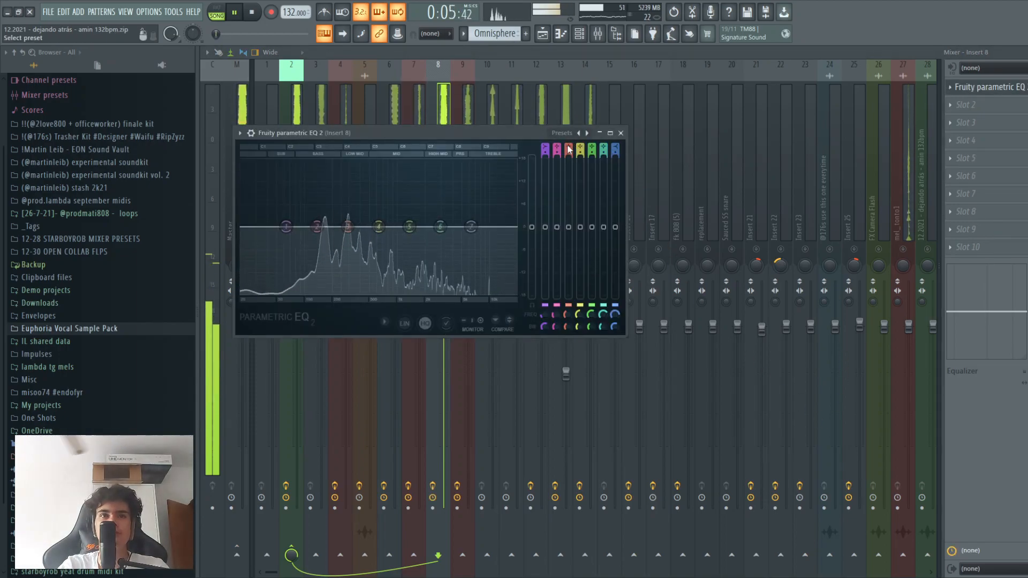
pyautogui.click(583, 174)
pyautogui.moveTo(242, 227); pyautogui.dragTo(318, 227)
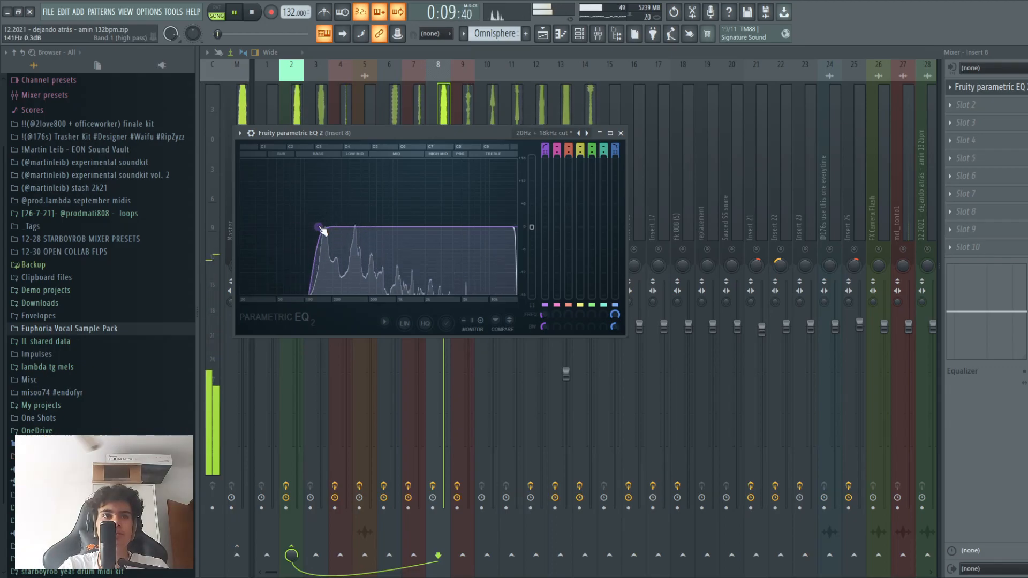
# Solo Massive #2 on track 9 and examine the curve of its slot 5 Fruity parametric EQ 2 during playback.
pyautogui.click(471, 119)
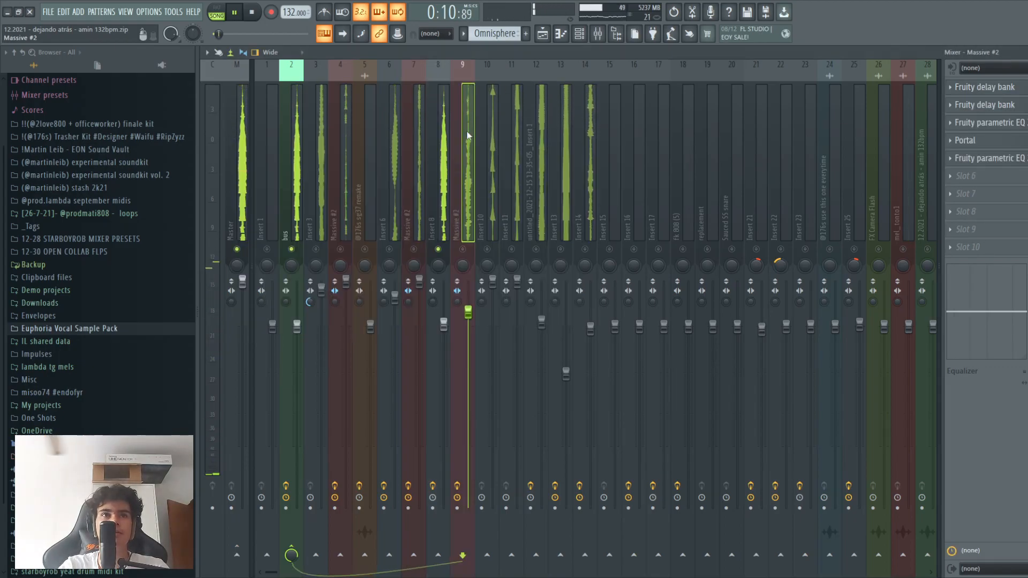
pyautogui.rightClick(463, 249)
pyautogui.click(989, 158)
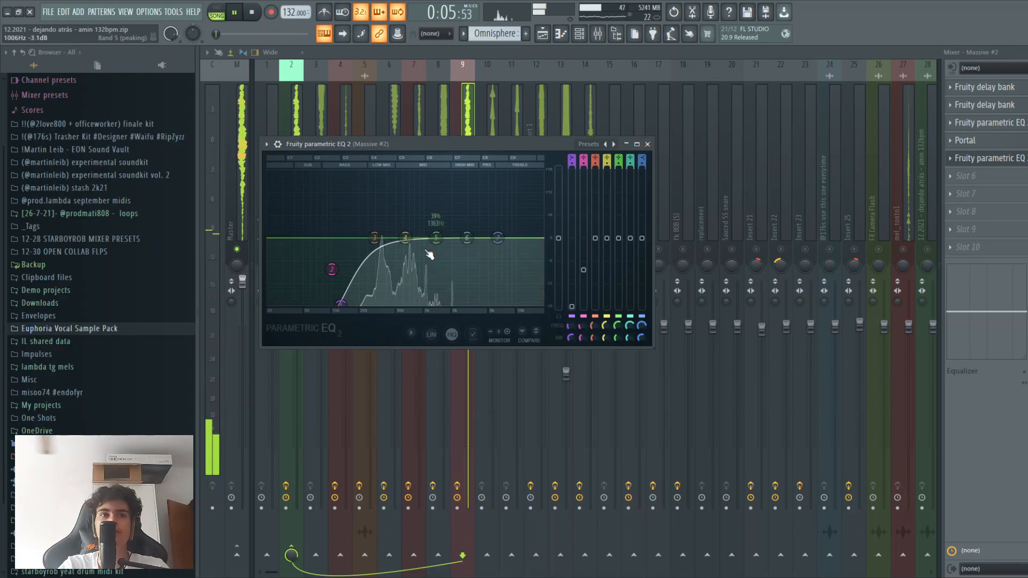
pyautogui.click(648, 144)
# Add another Fruity parametric EQ 2 to track 9 and make narrow cuts with bands 4 and 3, band 3 at about 334 Hz and -12.5 dB.
pyautogui.hotkey('ctrl', 's')
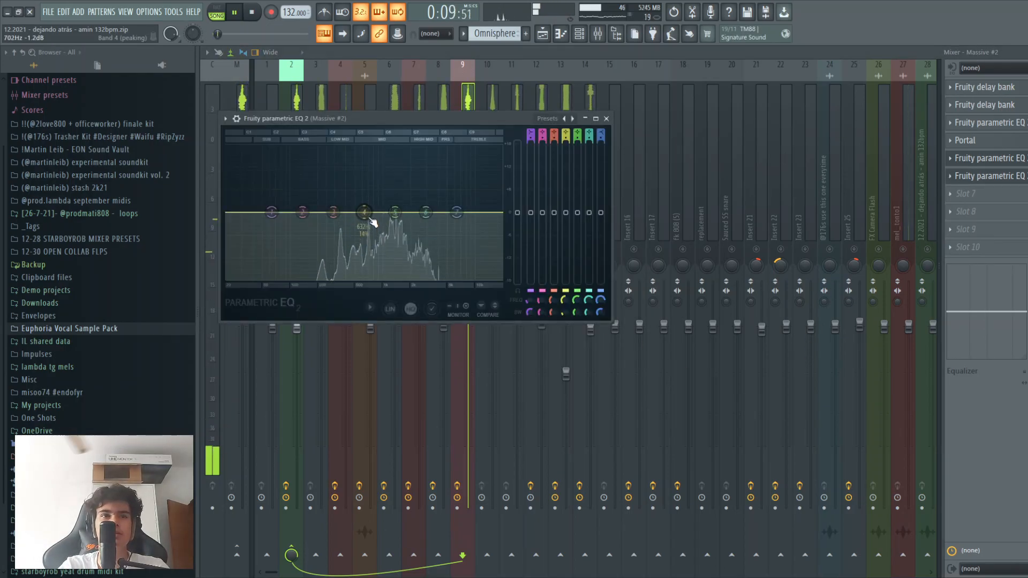
pyautogui.moveTo(373, 258); pyautogui.dragTo(370, 258)
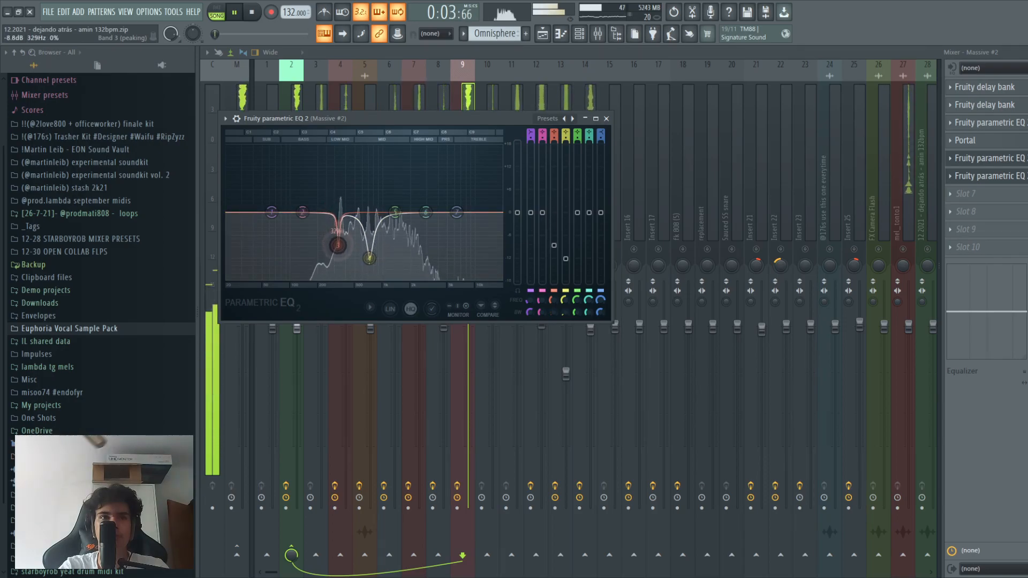
pyautogui.moveTo(342, 256); pyautogui.dragTo(338, 261)
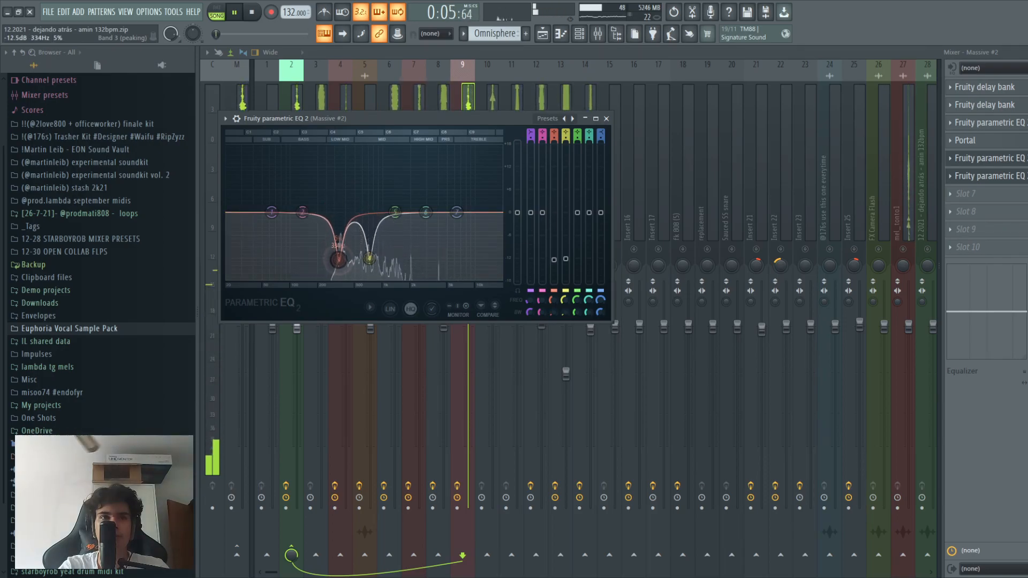
# Audition Insert 10 and Insert 11, each soloed during playback.
pyautogui.click(471, 102)
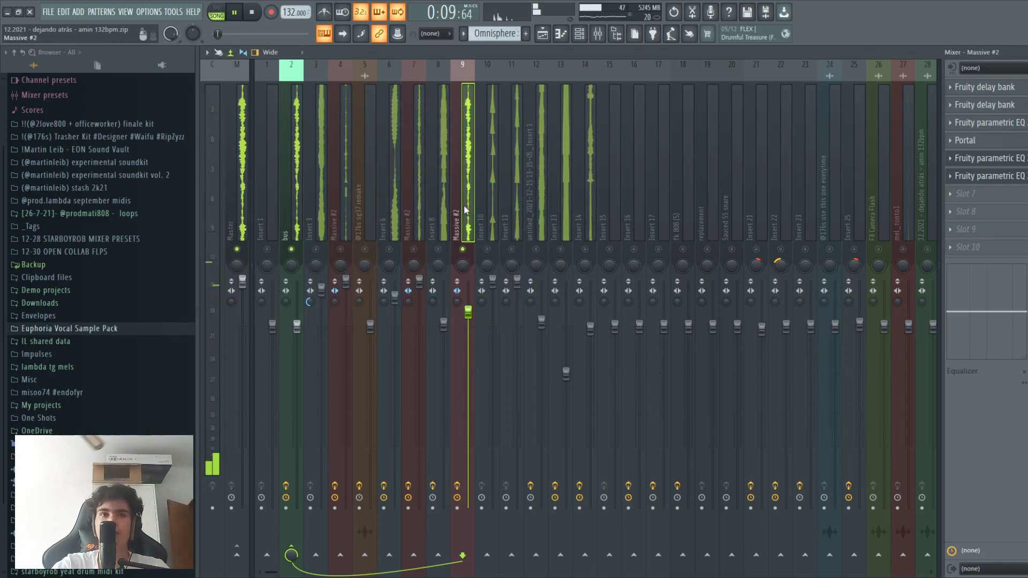
pyautogui.press('space')
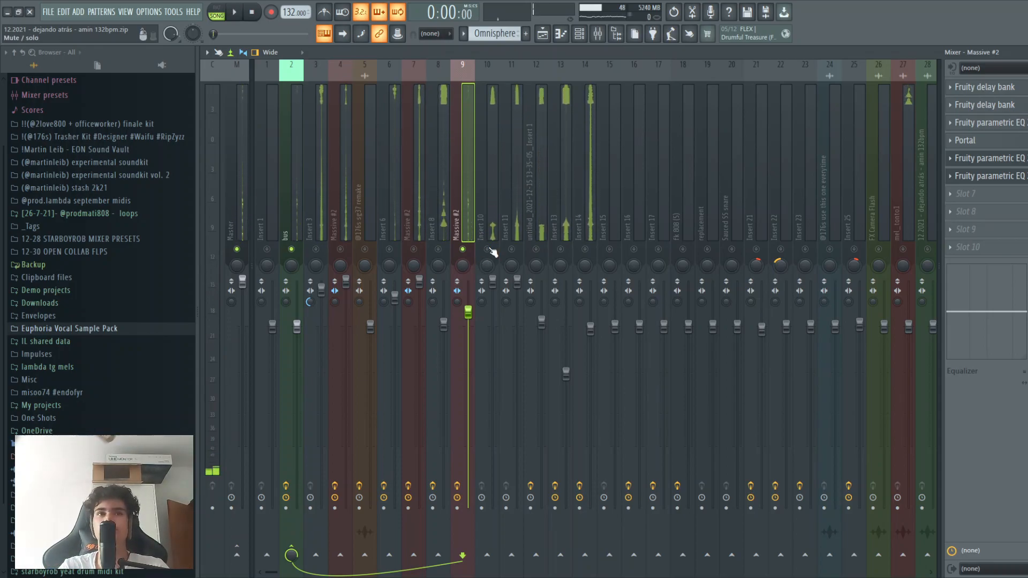
pyautogui.rightClick(487, 249)
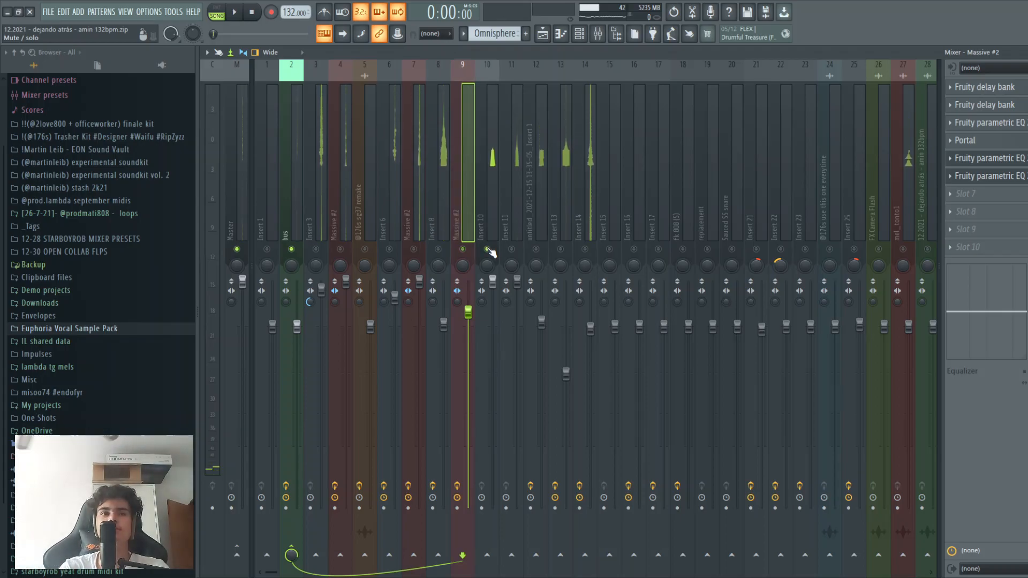
pyautogui.press('space')
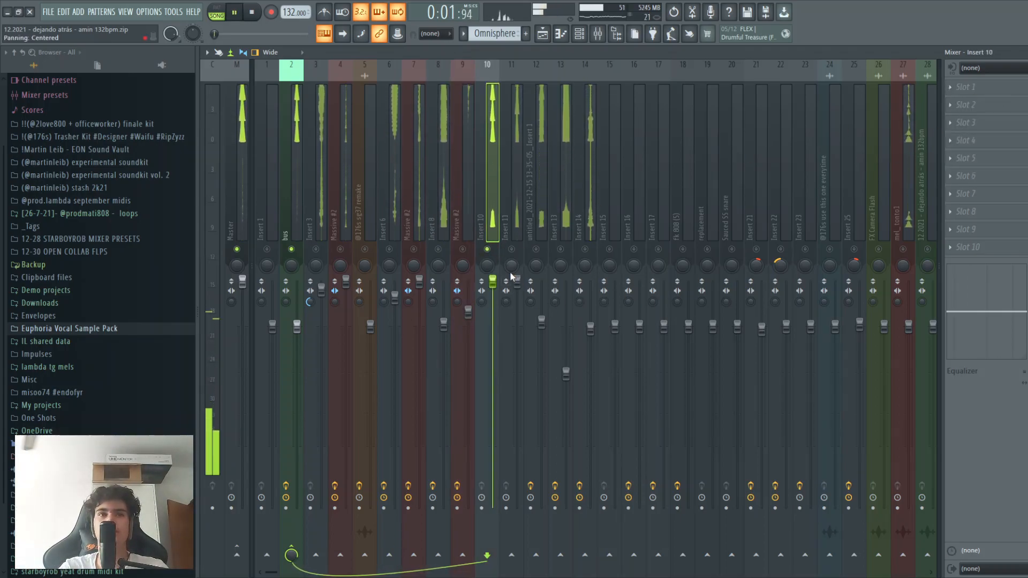
pyautogui.rightClick(512, 250)
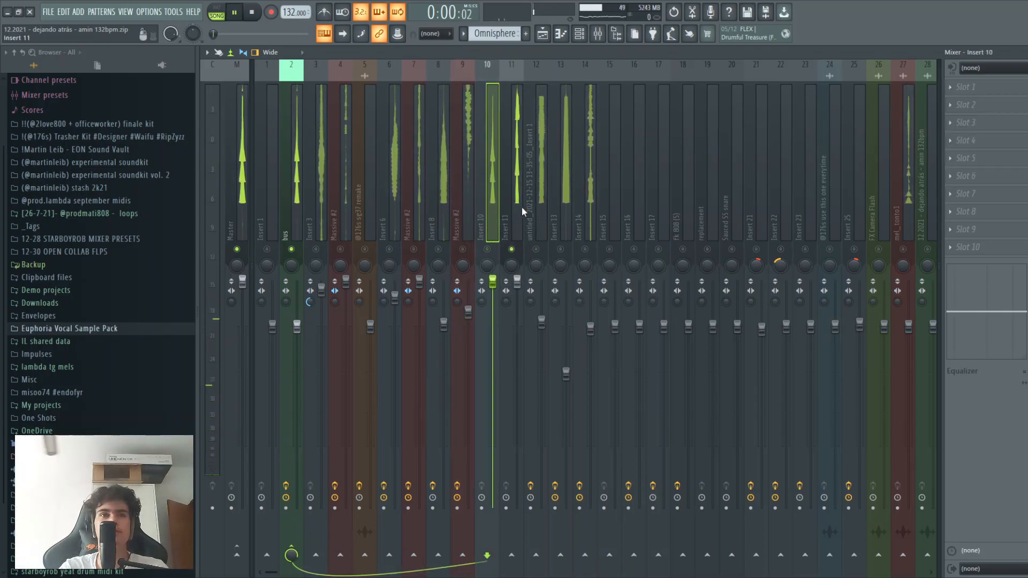
pyautogui.press('space')
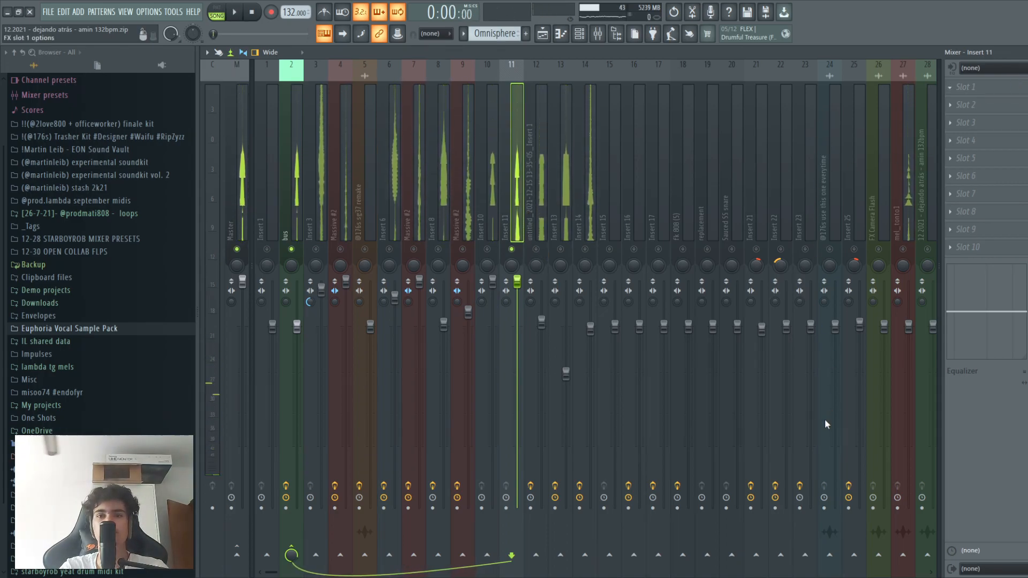
# Add a Fruity parametric EQ 2 to Insert 11 with the 20Hz + 18kHz cut preset and raise its low cut frequency during playback.
pyautogui.press('space')
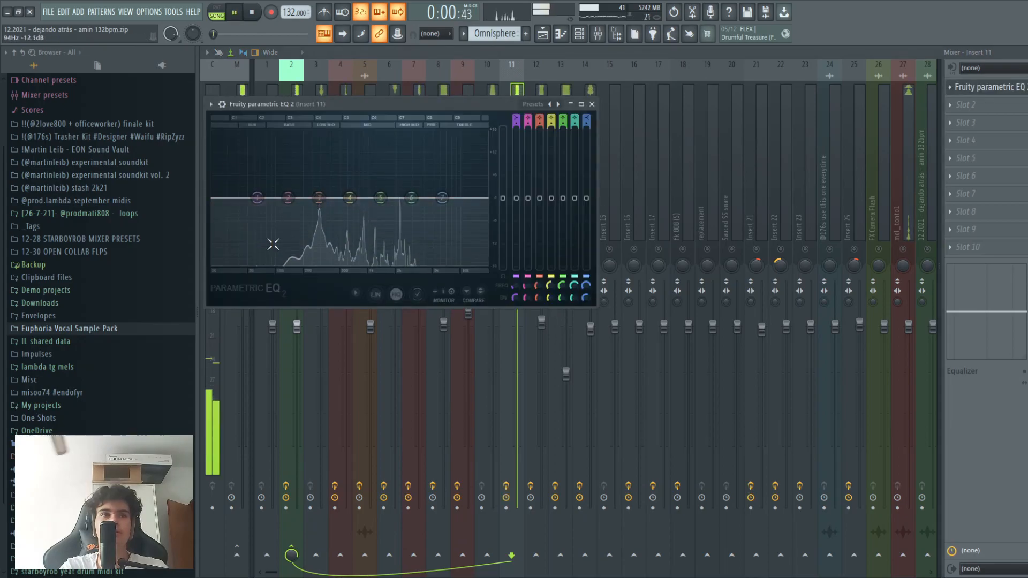
pyautogui.click(529, 106)
pyautogui.click(561, 138)
pyautogui.moveTo(220, 205); pyautogui.dragTo(300, 202)
pyautogui.press('space')
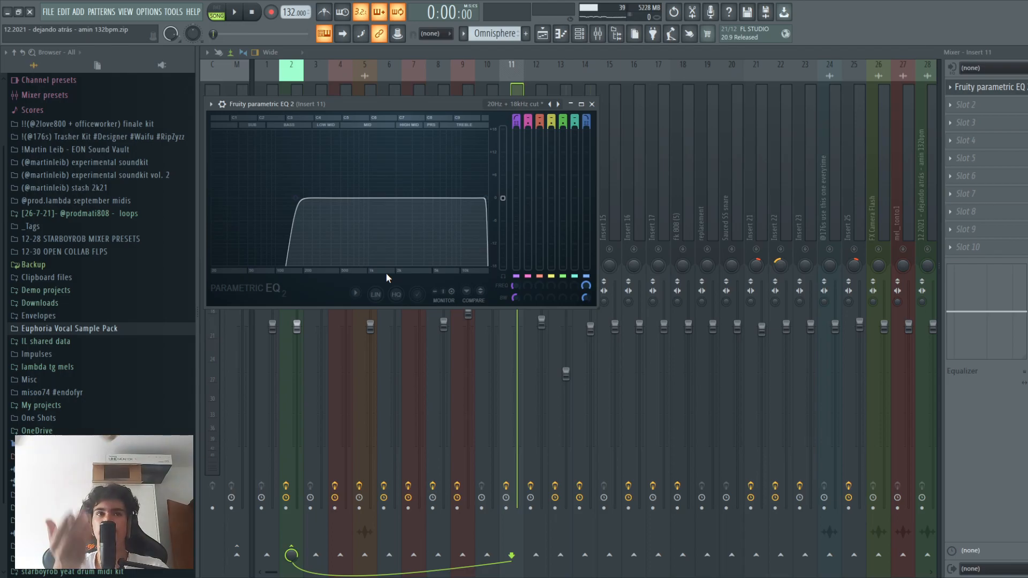
pyautogui.click(592, 104)
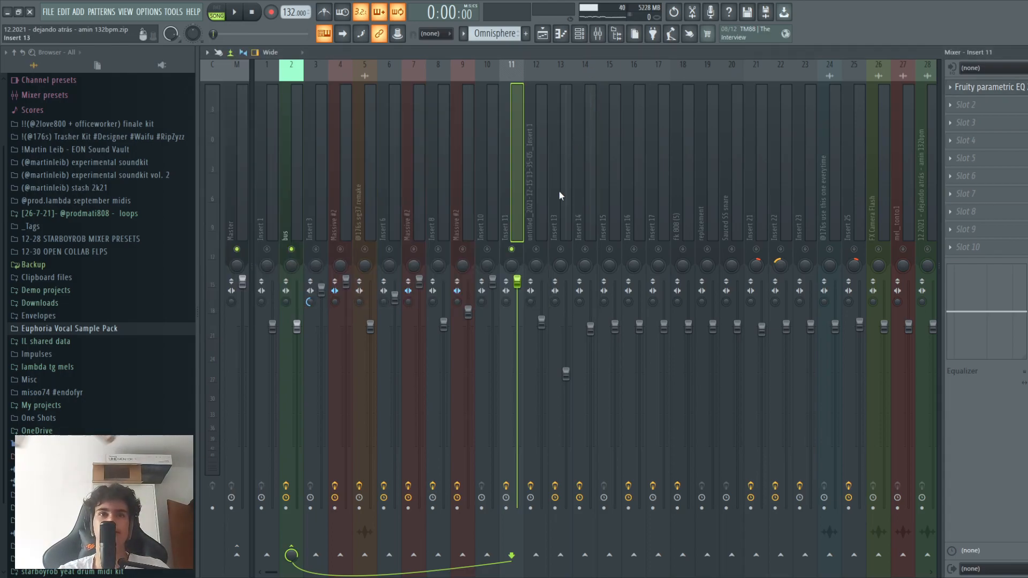
# Solo track 12 and examine the curve of its slot 2 Fruity parametric EQ 2 during playback.
pyautogui.press('space')
pyautogui.click(536, 235)
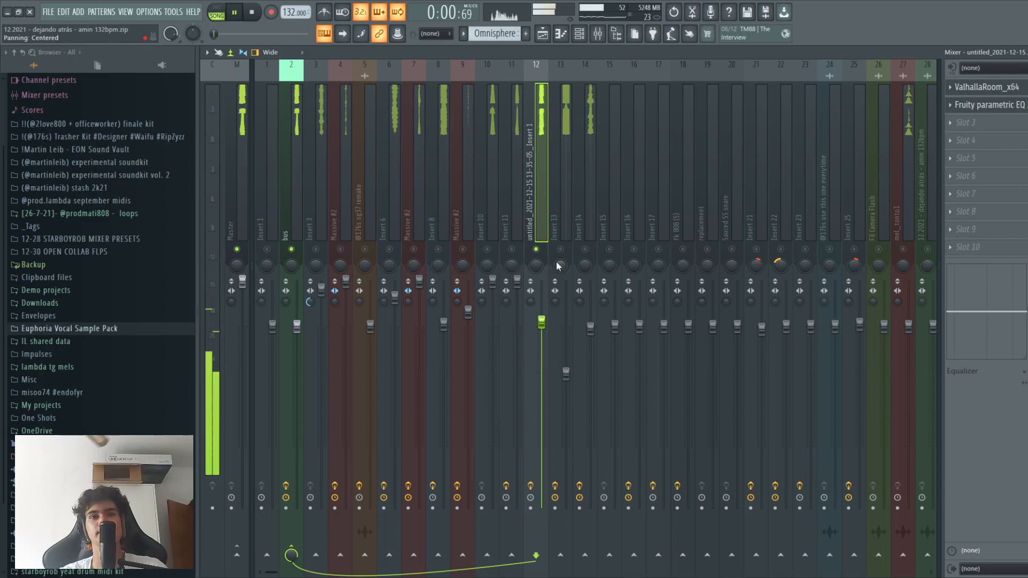
pyautogui.click(985, 105)
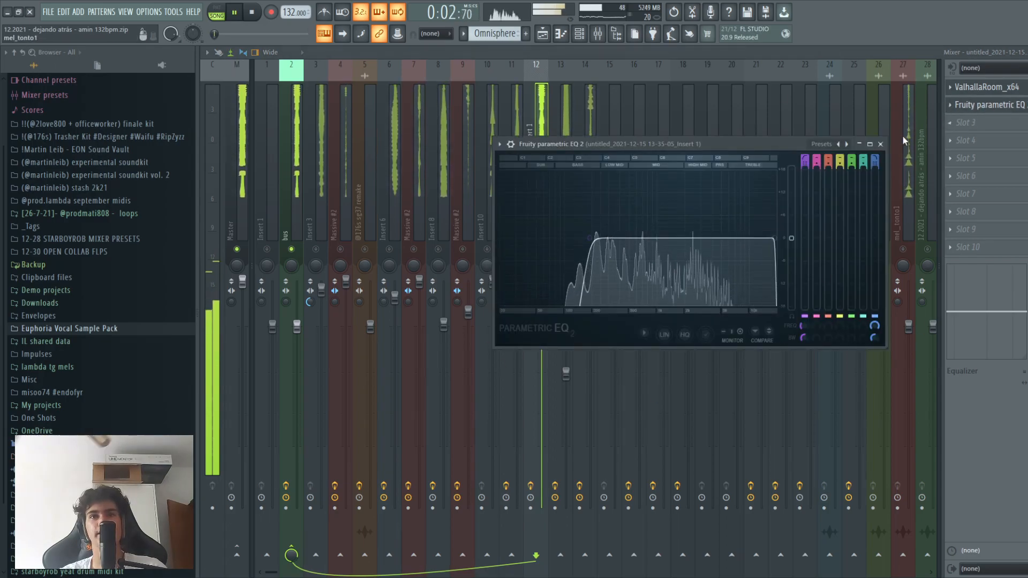
pyautogui.click(880, 144)
pyautogui.press('space')
# Solo Insert 13 and lower the band 7 high shelf in its Fruity parametric EQ 2 to about -7.6 dB at 6517 Hz.
pyautogui.click(559, 224)
pyautogui.press('space')
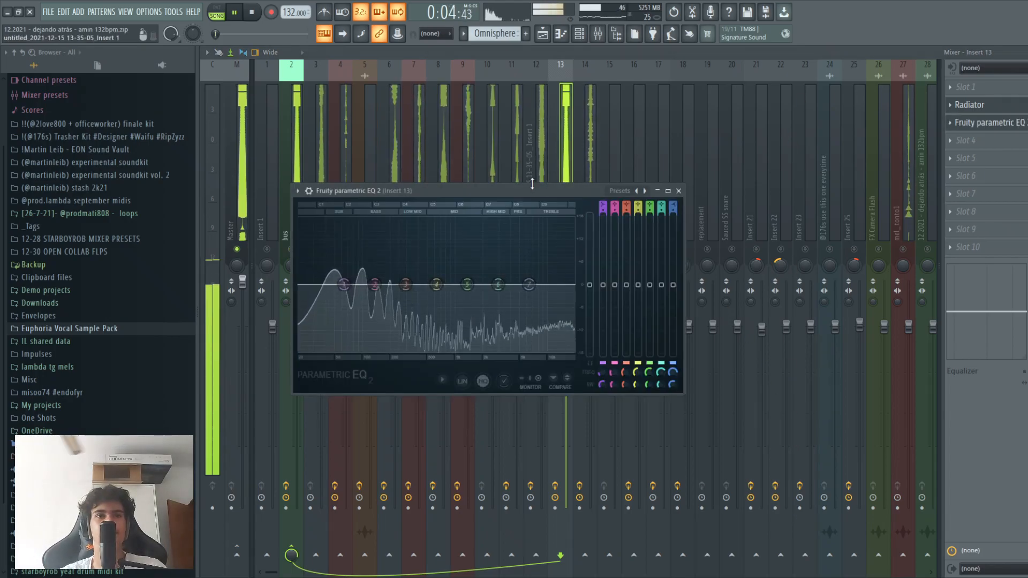
pyautogui.moveTo(530, 304); pyautogui.dragTo(535, 319)
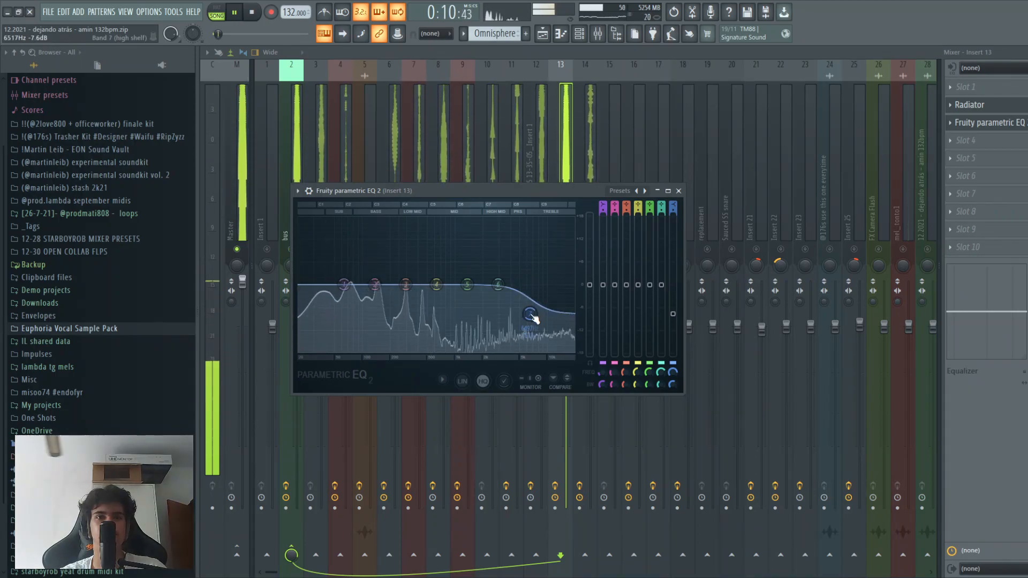
pyautogui.click(555, 130)
# Solo Insert 14 and examine the curve of its slot 4 Fruity parametric EQ 2 during playback.
pyautogui.click(589, 249)
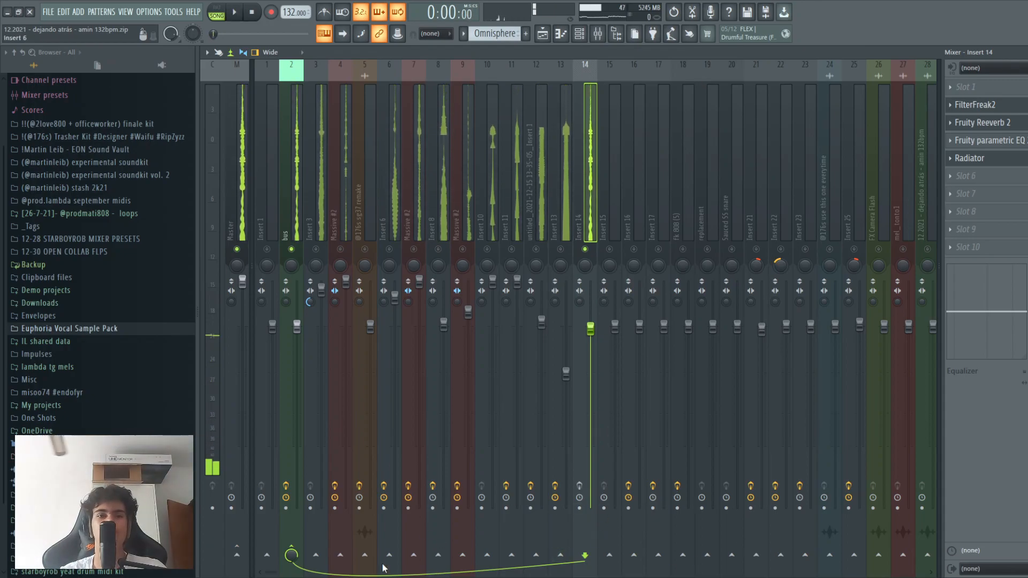
pyautogui.click(580, 487)
pyautogui.press('space')
pyautogui.click(1018, 143)
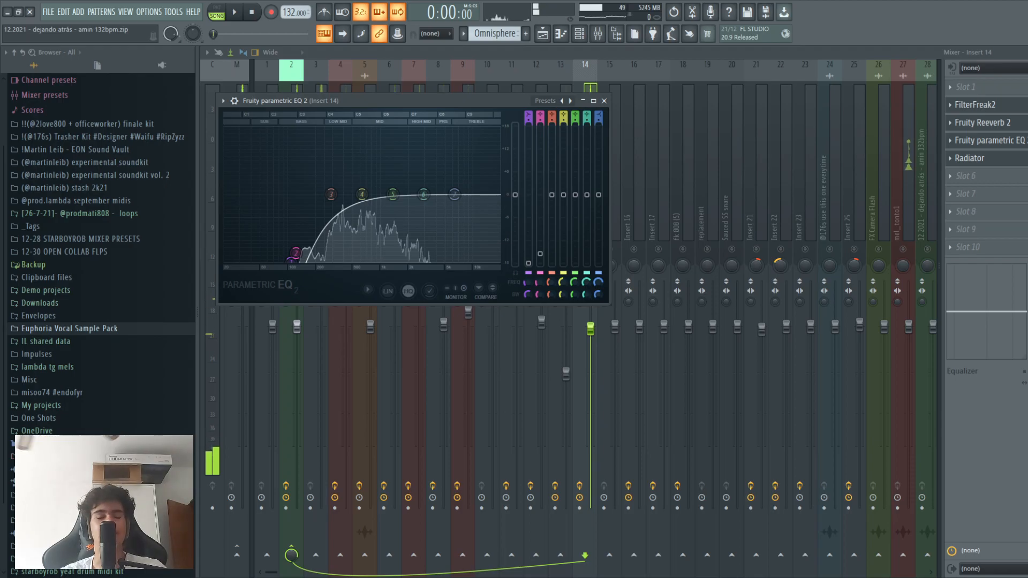
pyautogui.click(604, 100)
pyautogui.press('space')
pyautogui.click(1022, 145)
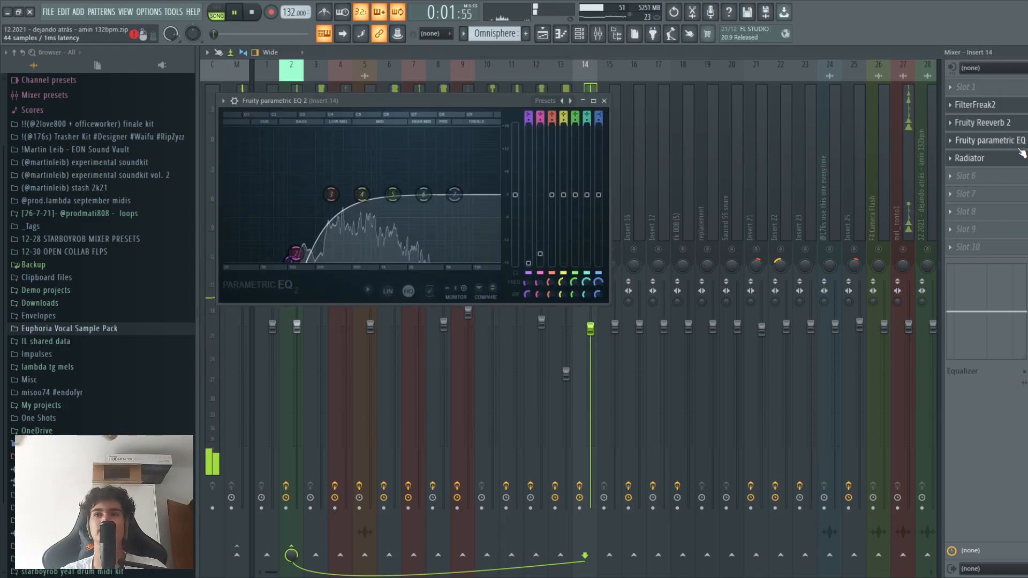
# Add another Fruity parametric EQ 2 to Insert 14 with the 20Hz + 18kHz cut preset, raising the low cut and lowering the high cut to about 8716 Hz.
pyautogui.click(963, 179)
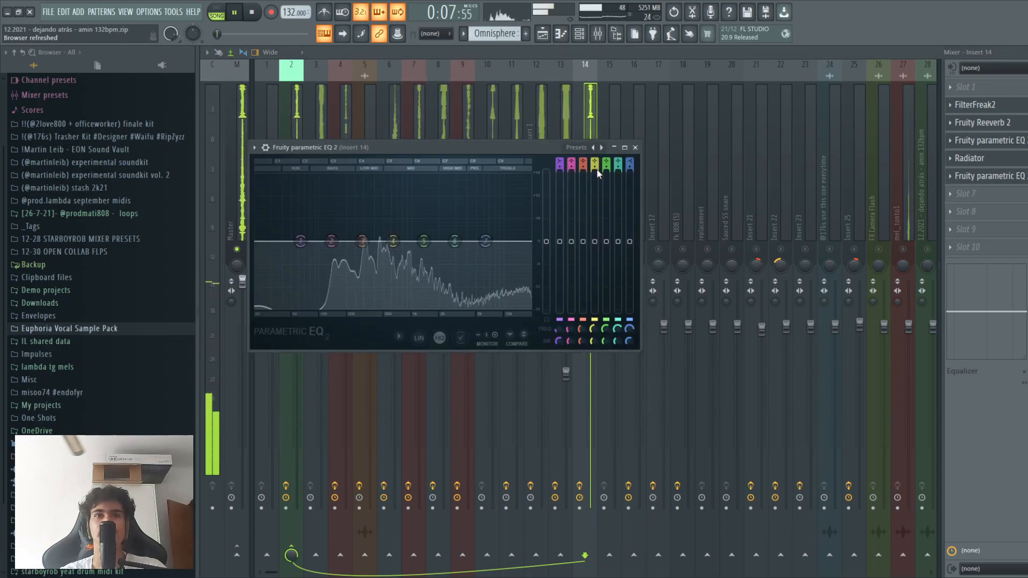
pyautogui.moveTo(256, 242); pyautogui.dragTo(356, 241)
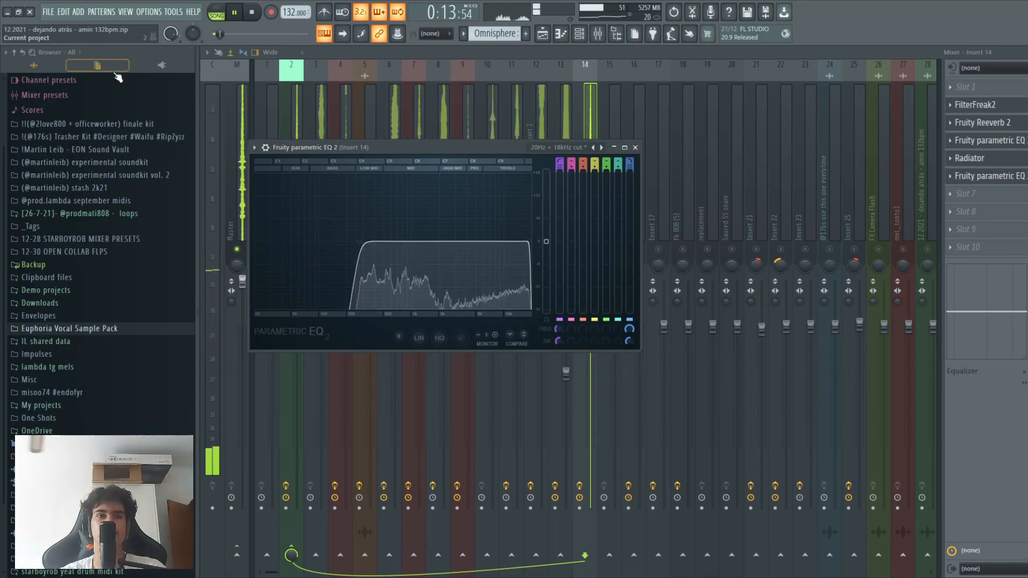
pyautogui.moveTo(529, 242); pyautogui.dragTo(504, 245)
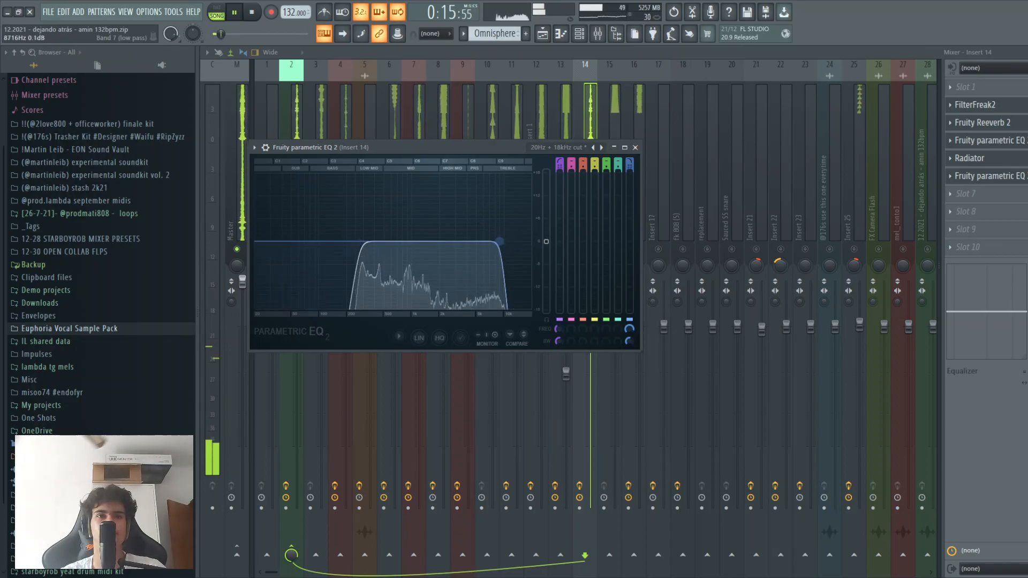
pyautogui.click(635, 148)
pyautogui.press('space')
# Audition Insert 15 during playback, both soloed and together with Insert 13.
pyautogui.rightClick(609, 250)
pyautogui.press('space')
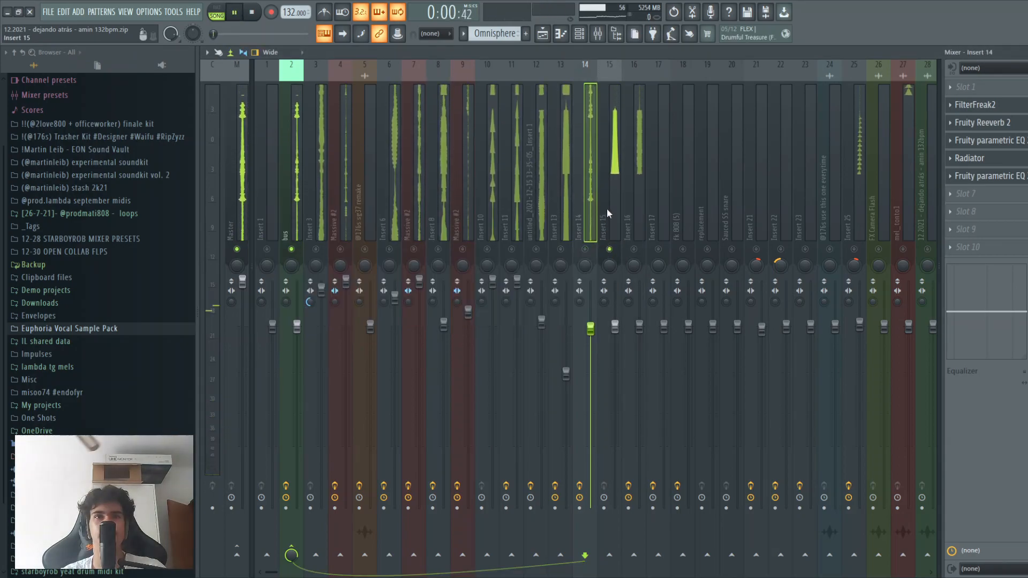
pyautogui.press('F5')
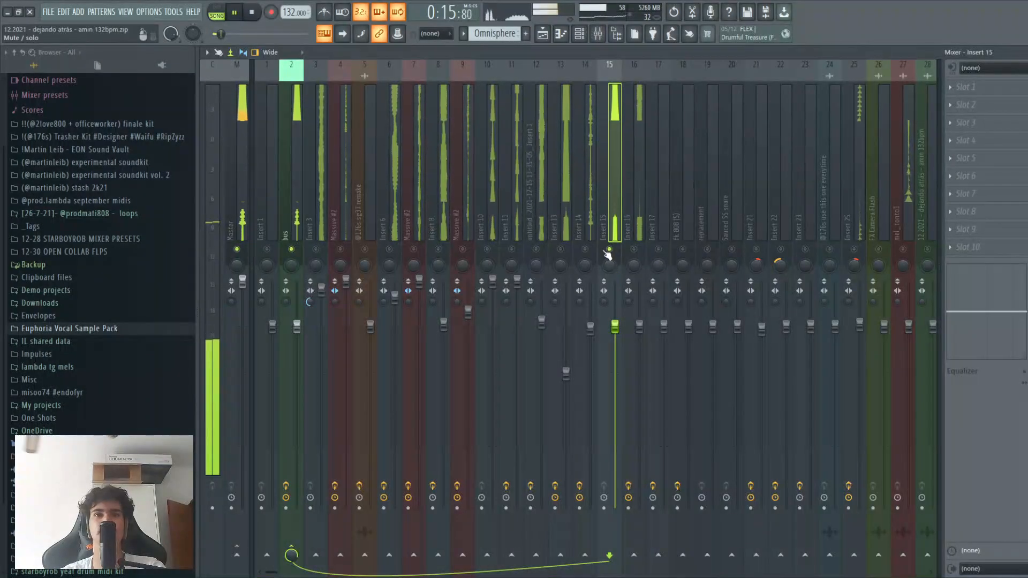
pyautogui.click(561, 250)
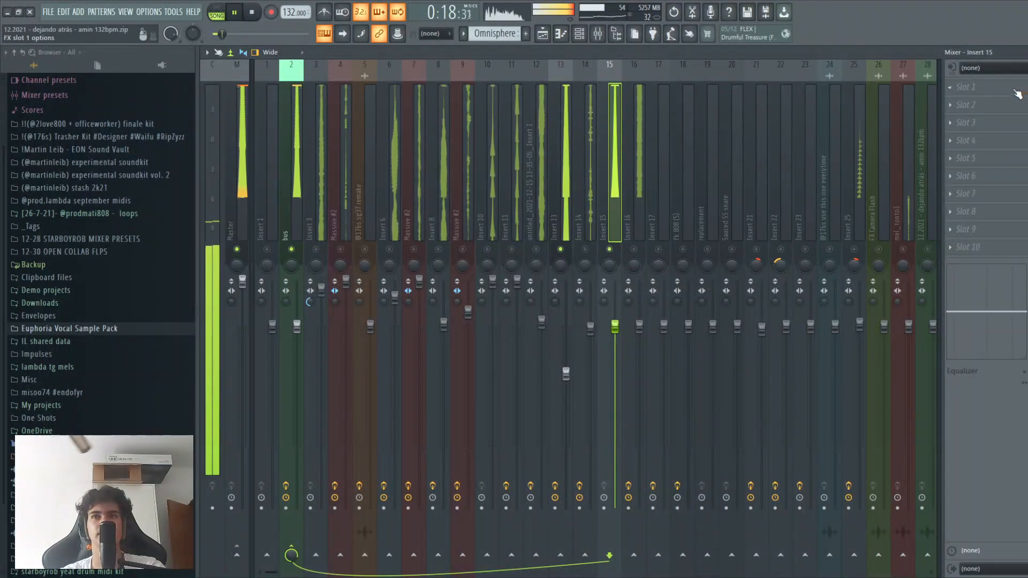
pyautogui.rightClick(610, 249)
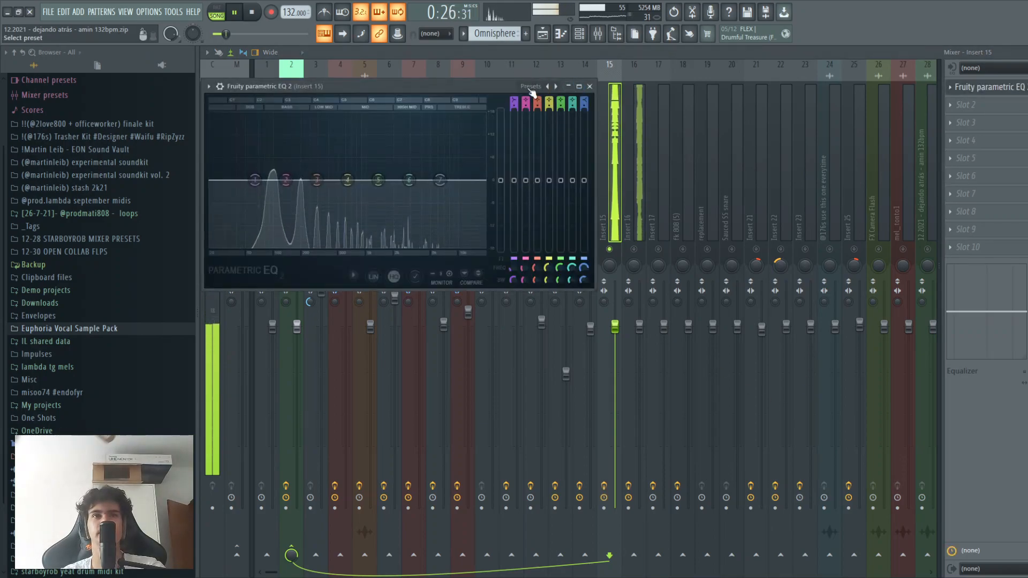
# Apply the 20Hz + 18kHz cut preset to Insert 15's Fruity parametric EQ 2 and set its low cut to about 120 Hz with 65% bandwidth.
pyautogui.moveTo(210, 180); pyautogui.dragTo(279, 180)
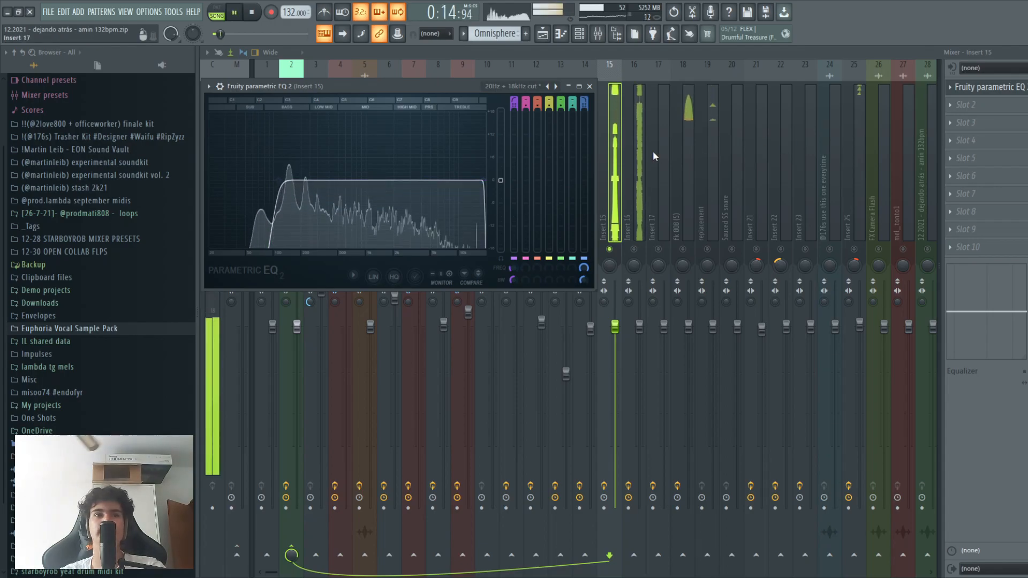
pyautogui.click(590, 86)
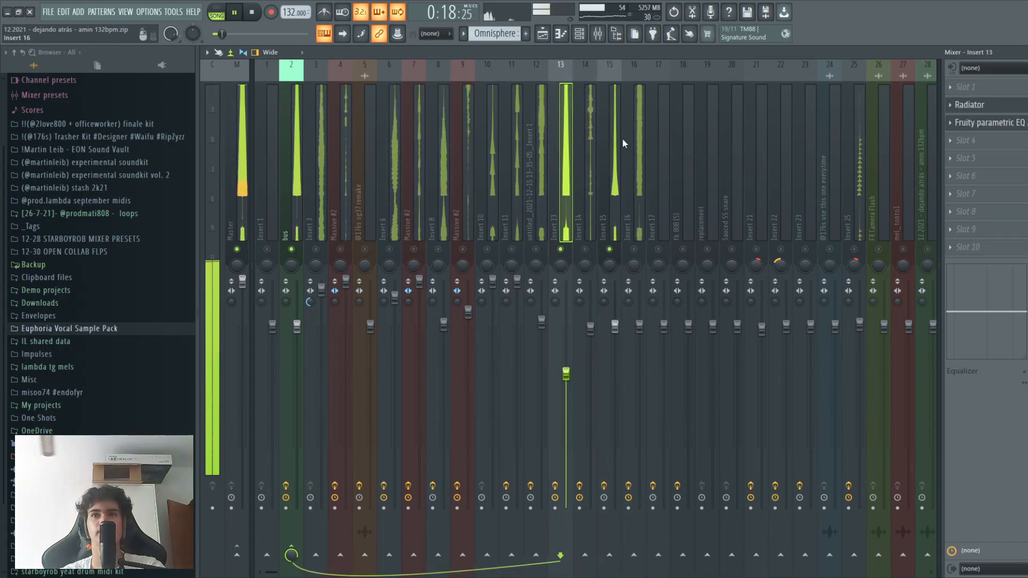
pyautogui.click(1001, 87)
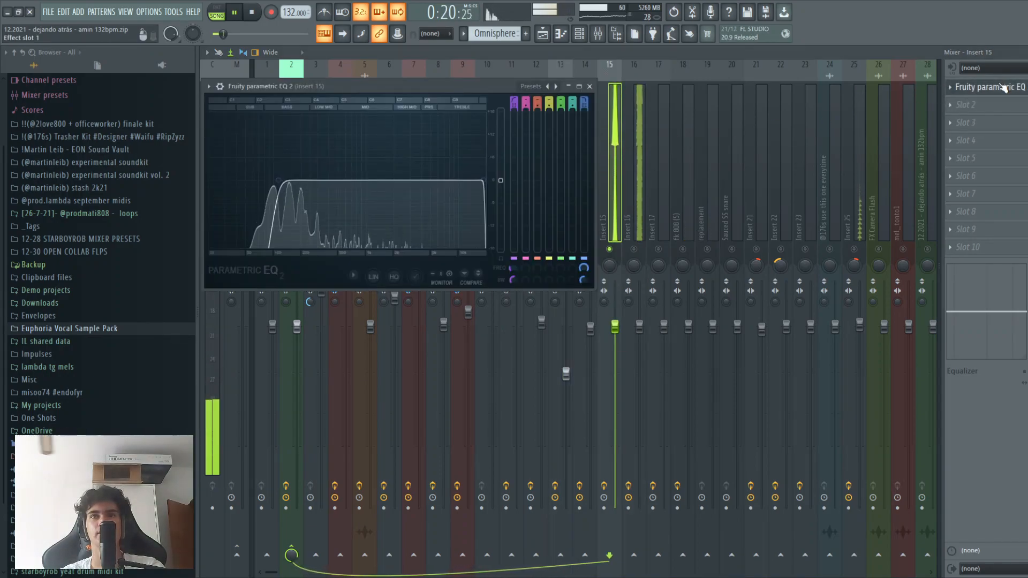
pyautogui.moveTo(278, 181); pyautogui.dragTo(280, 180)
pyautogui.scroll(5, 280, 181)
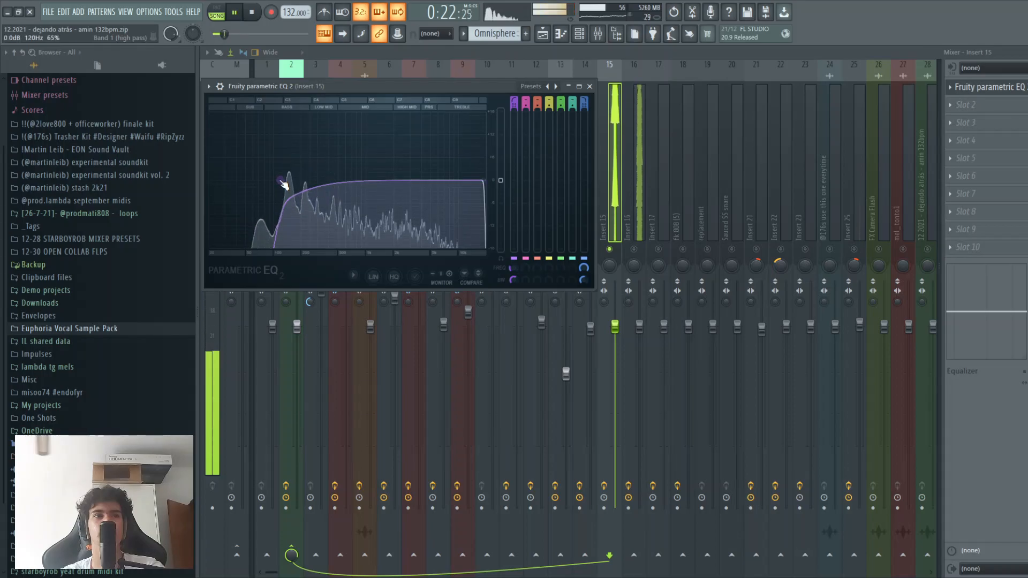
pyautogui.click(589, 86)
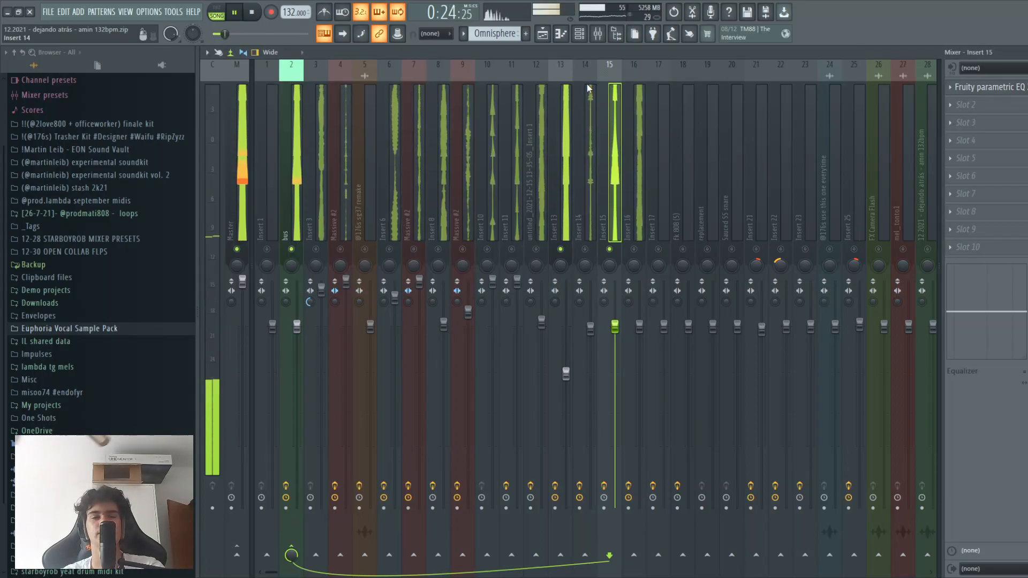
# Raise the low cut in soloed Insert 16's Fruity parametric EQ 2 to about 222 Hz and look at its Little AlterBoy effect.
pyautogui.click(640, 256)
pyautogui.press('space')
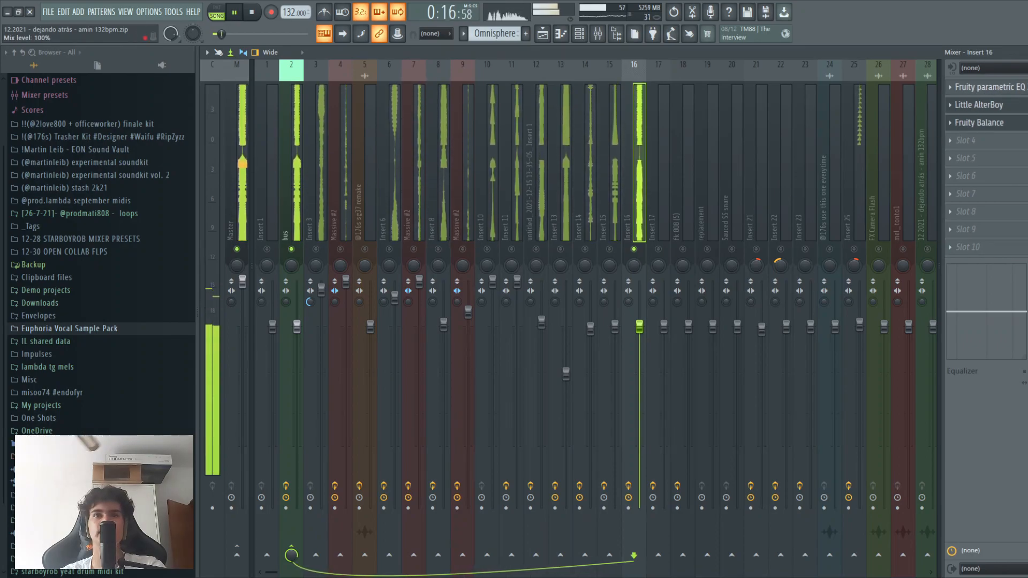
pyautogui.click(1022, 91)
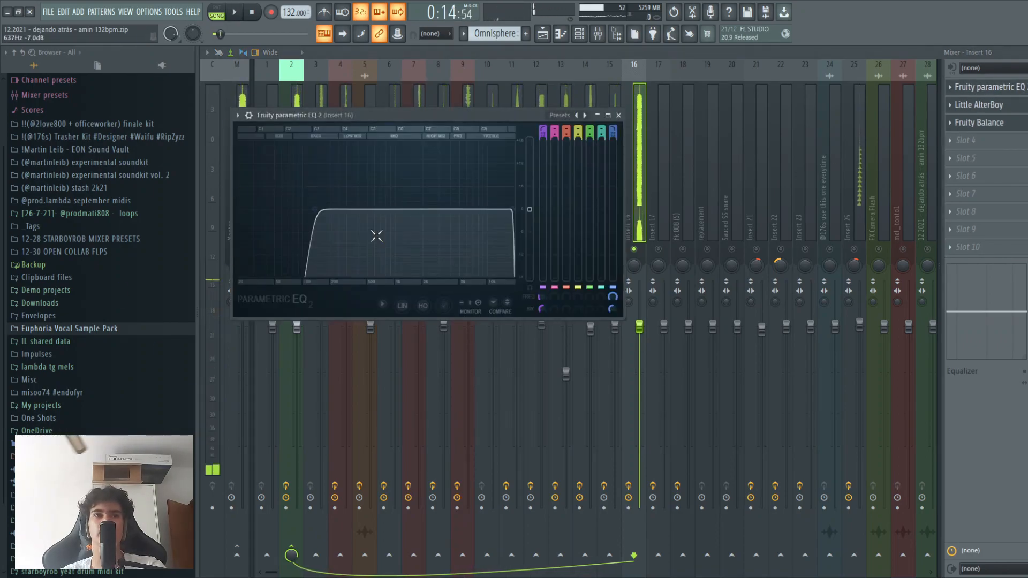
pyautogui.press('space')
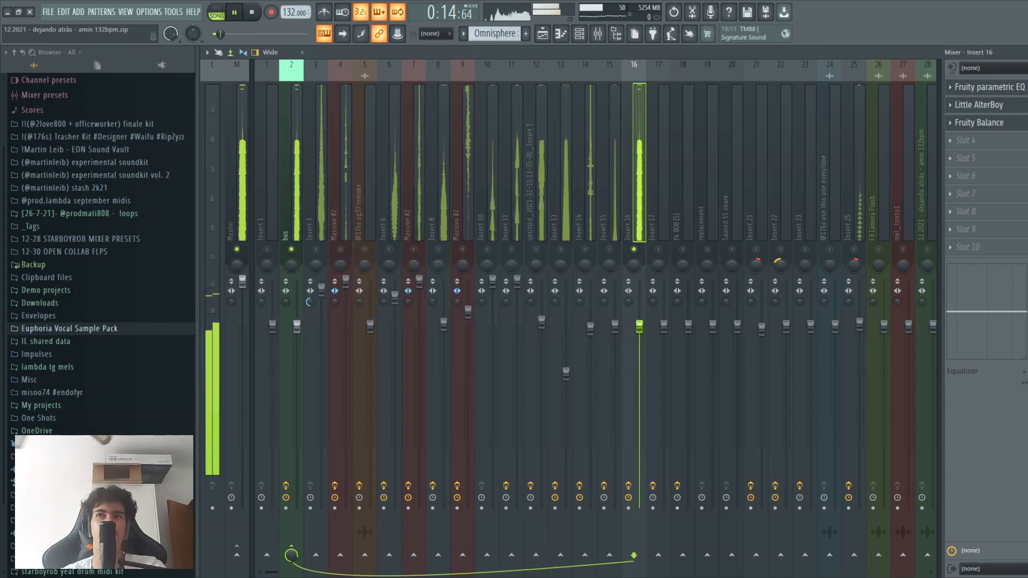
pyautogui.click(1013, 88)
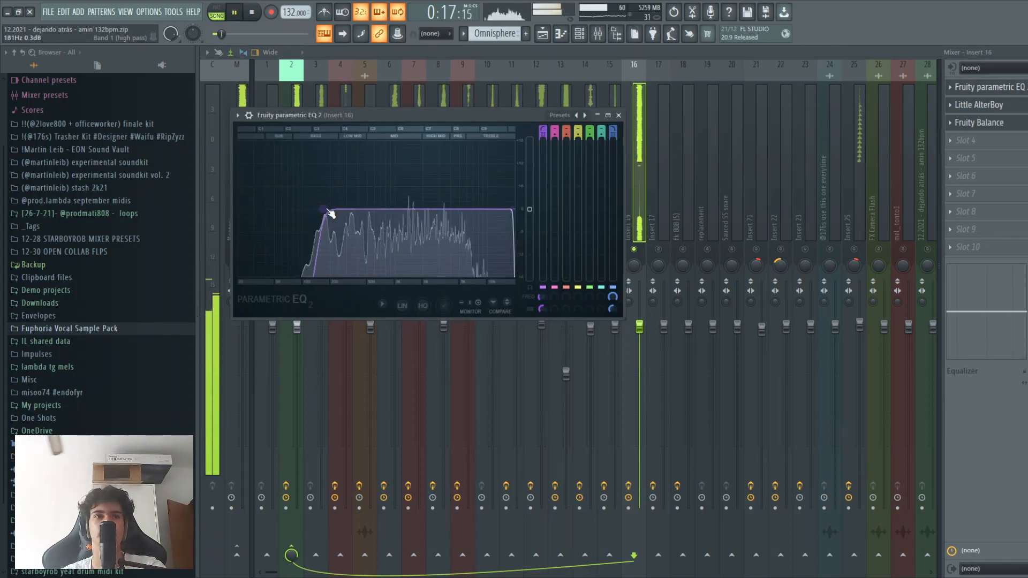
pyautogui.moveTo(328, 211); pyautogui.dragTo(338, 213)
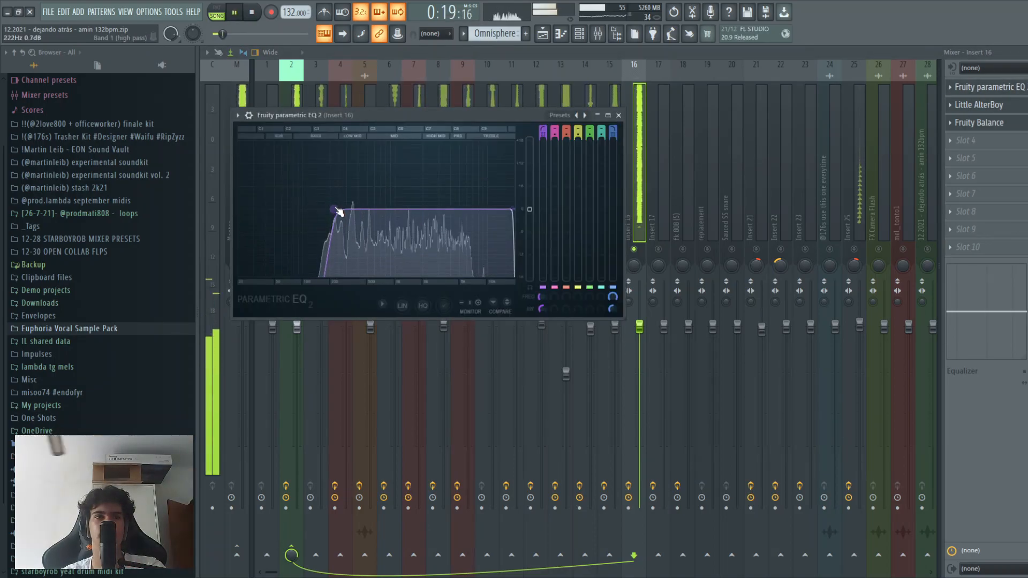
pyautogui.click(978, 105)
pyautogui.press('space')
# Unmute tracks 3 to 16, play them all together and select the Massive #2 tracks 4 and 9.
pyautogui.rightClick(635, 249)
pyautogui.rightClick(635, 249)
pyautogui.moveTo(610, 250); pyautogui.dragTo(526, 249)
pyautogui.moveTo(455, 252); pyautogui.dragTo(316, 249)
pyautogui.press('space')
pyautogui.click(339, 205)
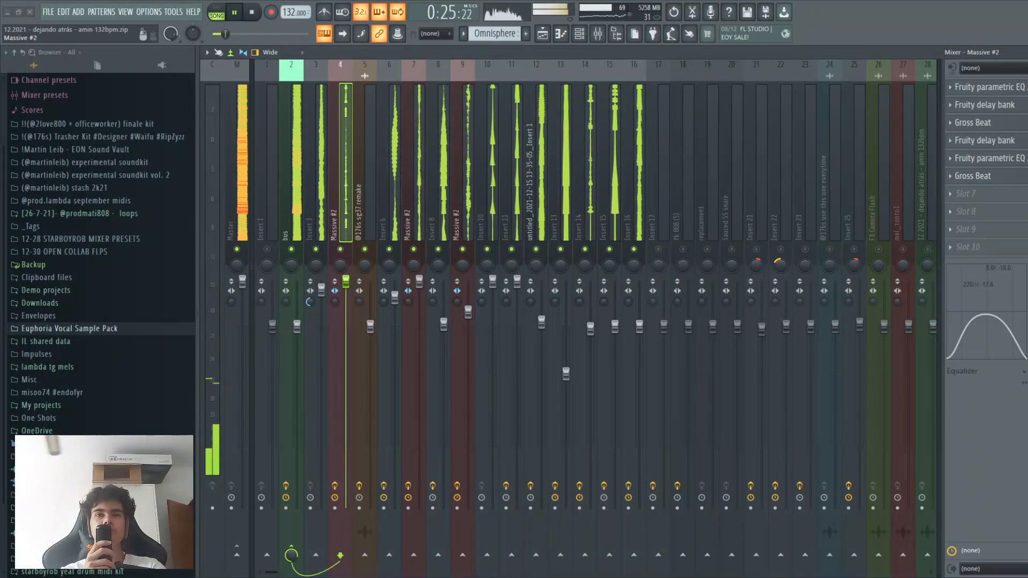
pyautogui.click(461, 140)
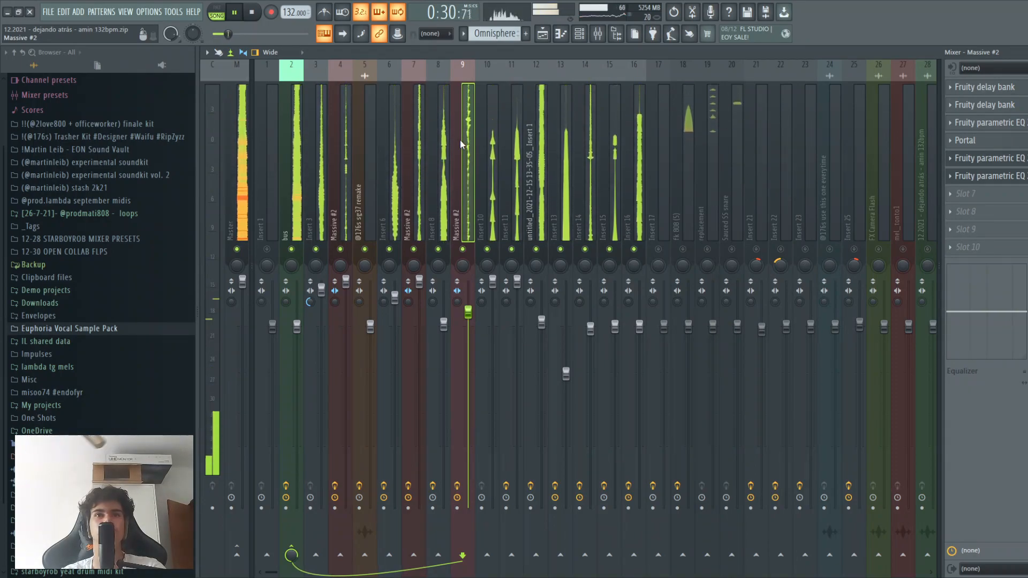
# Audition Insert 3 soloed and the untitled_2021-12-15 track 12 soloed, one after the other.
pyautogui.press('space')
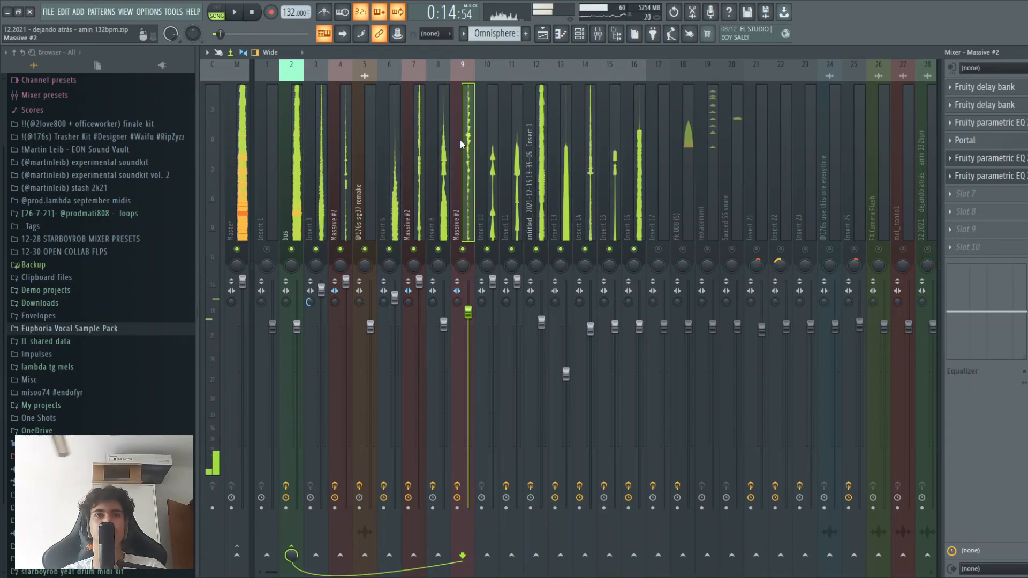
pyautogui.rightClick(316, 250)
pyautogui.press('space')
pyautogui.press('space')
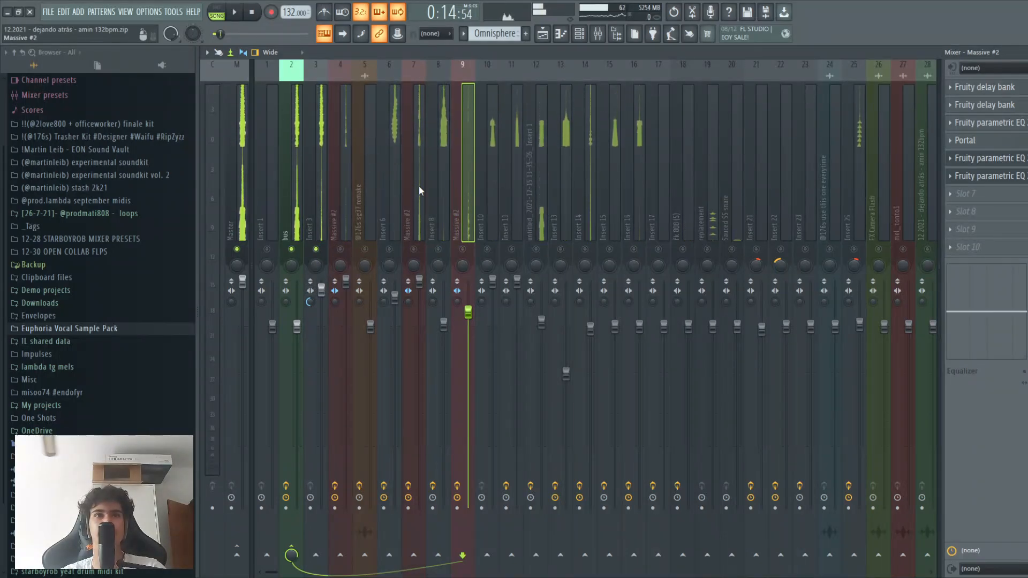
pyautogui.rightClick(536, 249)
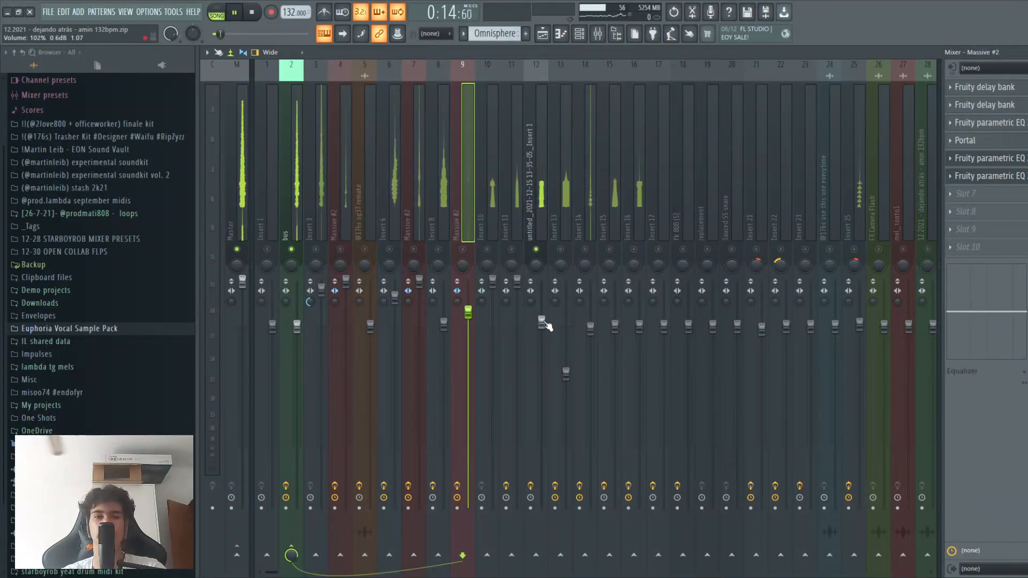
pyautogui.press('space')
pyautogui.press('space')
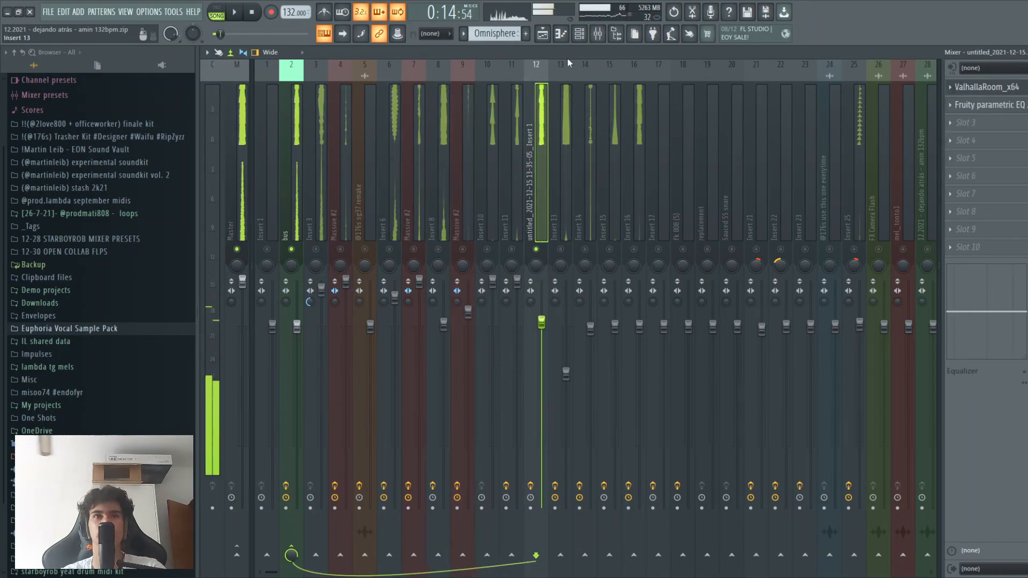
pyautogui.click(544, 36)
pyautogui.doubleClick(545, 37)
pyautogui.scroll(-13, 498, 374)
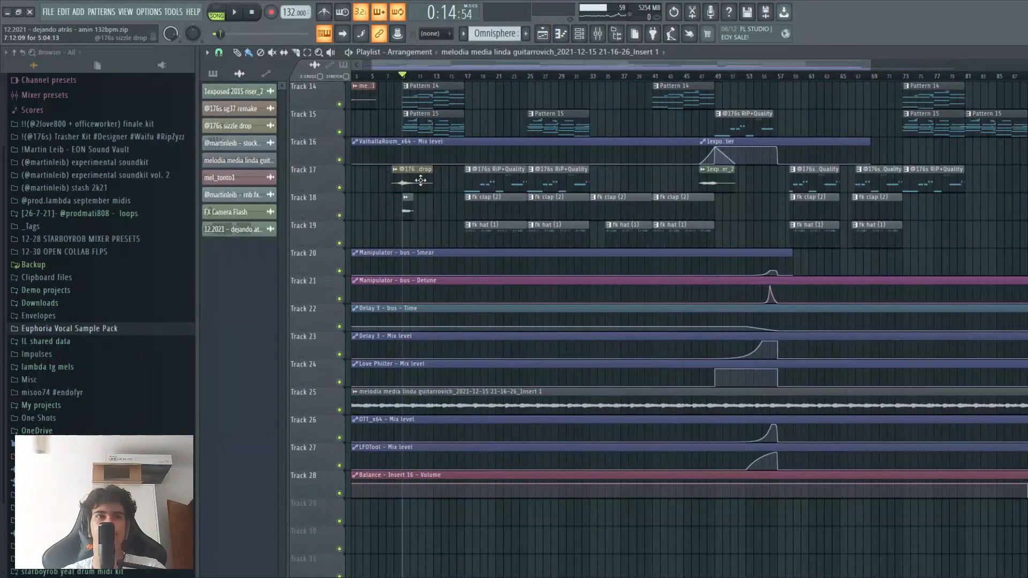
pyautogui.doubleClick(420, 178)
pyautogui.click(531, 143)
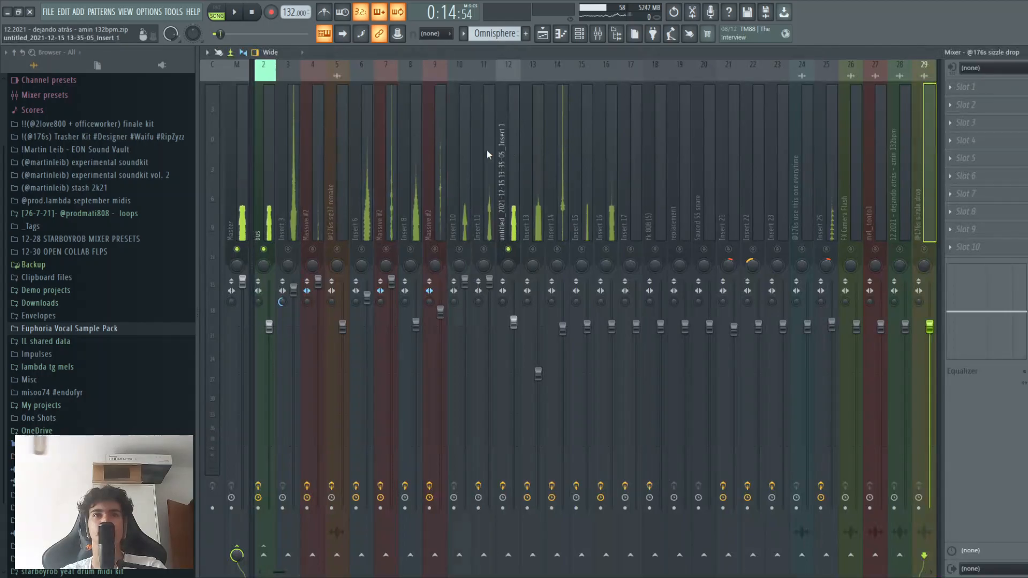
# Lower soloed track 12's fader to about -3.5 dB (85%) and replay it to judge the level.
pyautogui.click(263, 174)
pyautogui.press('space')
pyautogui.moveTo(517, 323); pyautogui.dragTo(517, 349)
pyautogui.press('space')
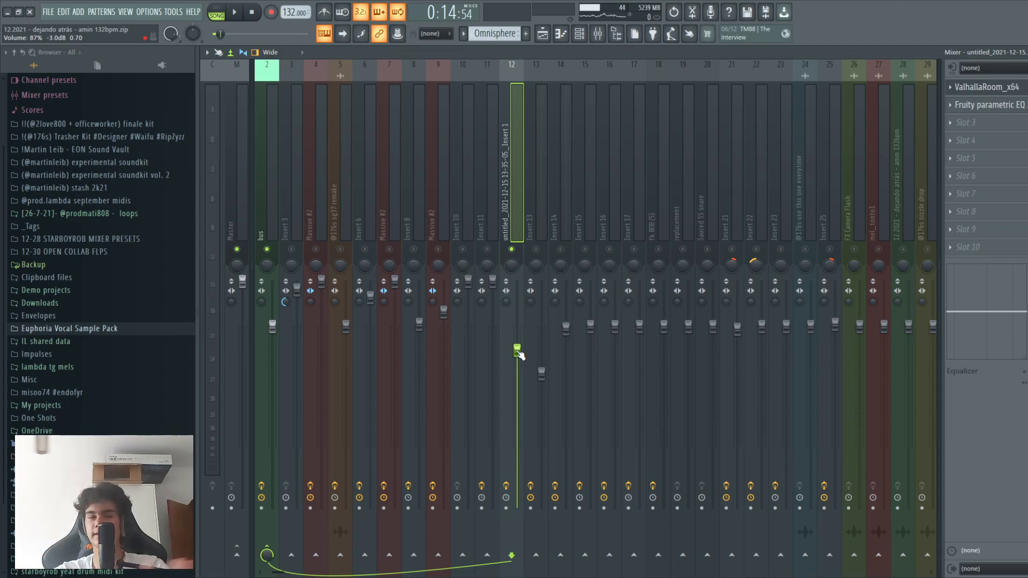
pyautogui.moveTo(518, 351); pyautogui.dragTo(519, 355)
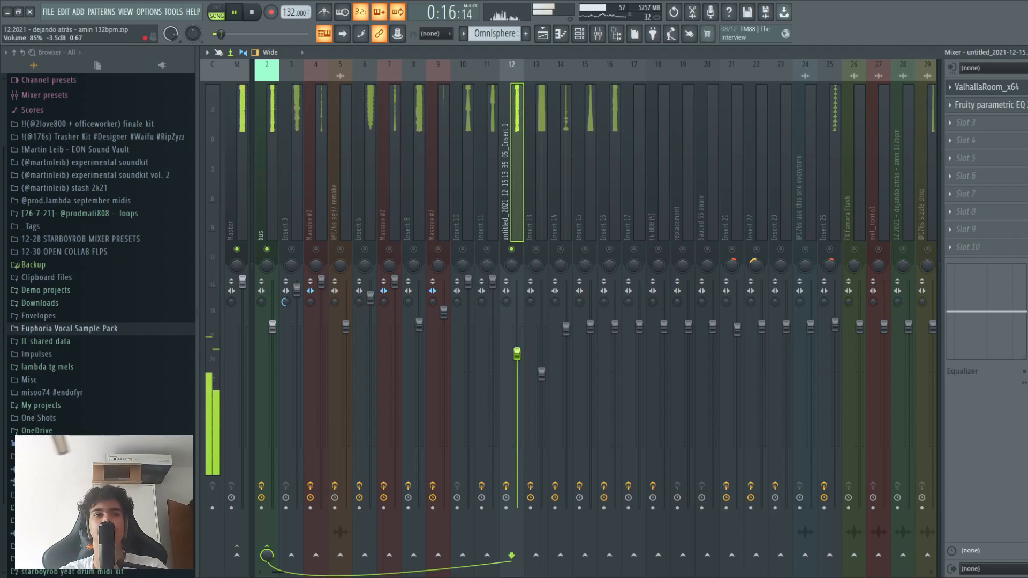
pyautogui.press('space')
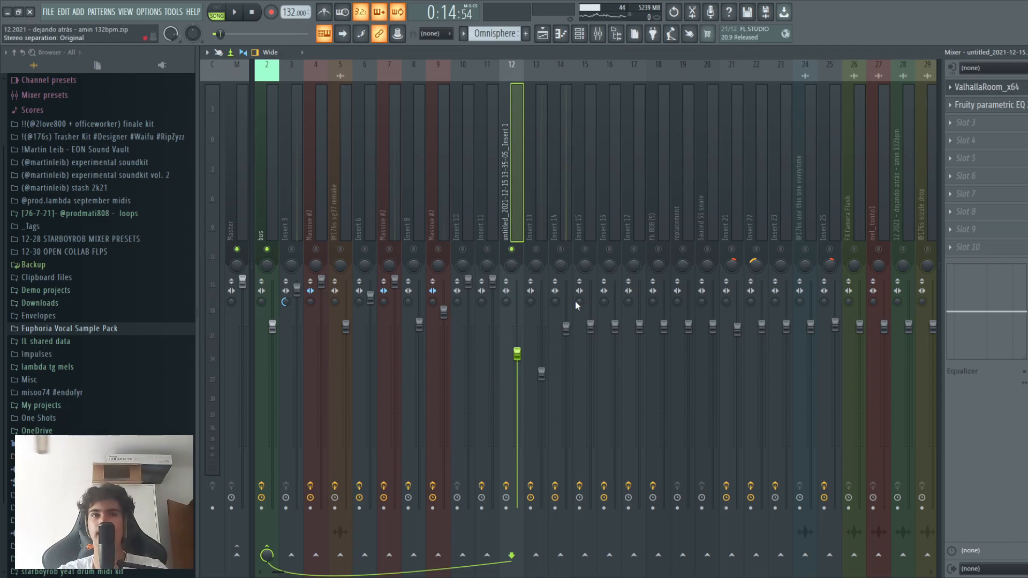
pyautogui.press('space')
pyautogui.hscroll(-1, 567, 185)
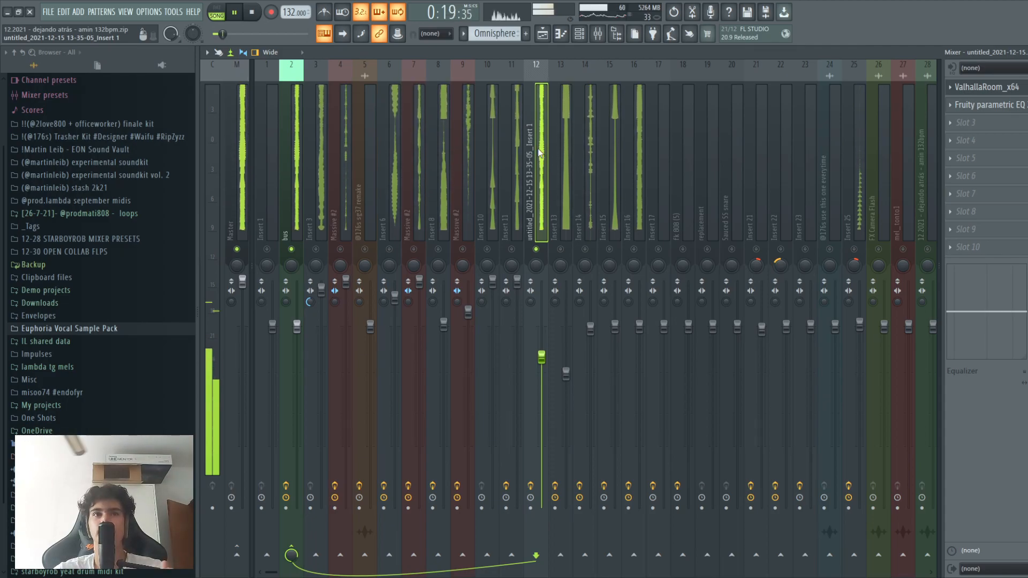
# Unmute Insert 11 alongside track 12 and lower its fader to about -12.2 dB (52%).
pyautogui.click(511, 249)
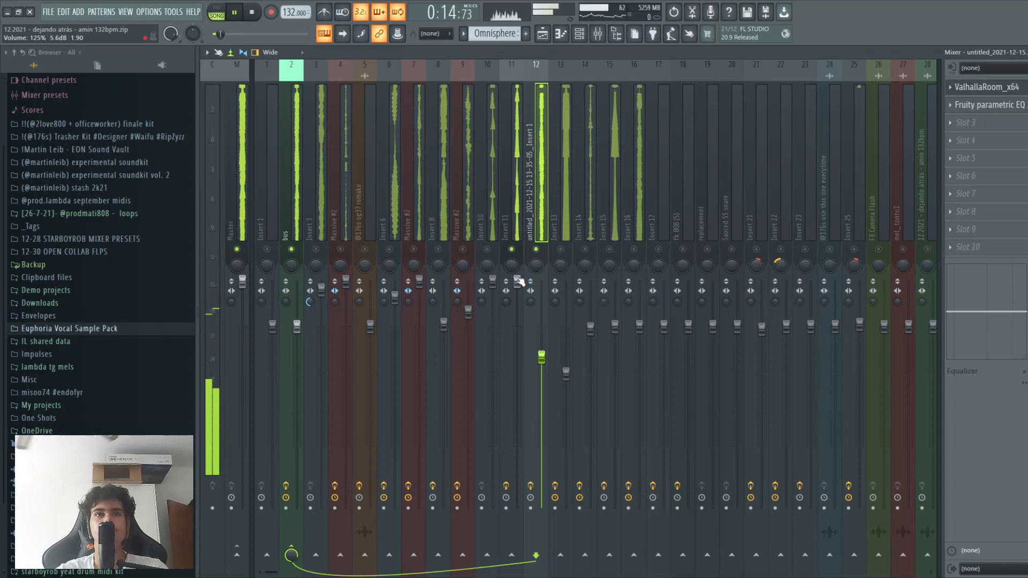
pyautogui.moveTo(516, 280); pyautogui.dragTo(520, 422)
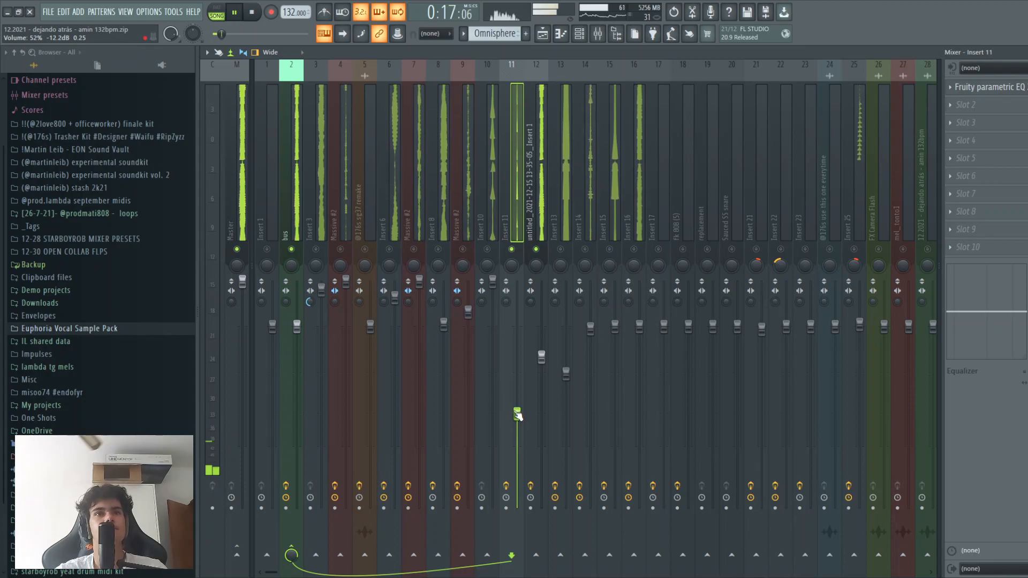
# Solo Insert 10, lower its fader to roughly track 12's level, and unmute tracks 11 and 12 with it.
pyautogui.click(487, 249)
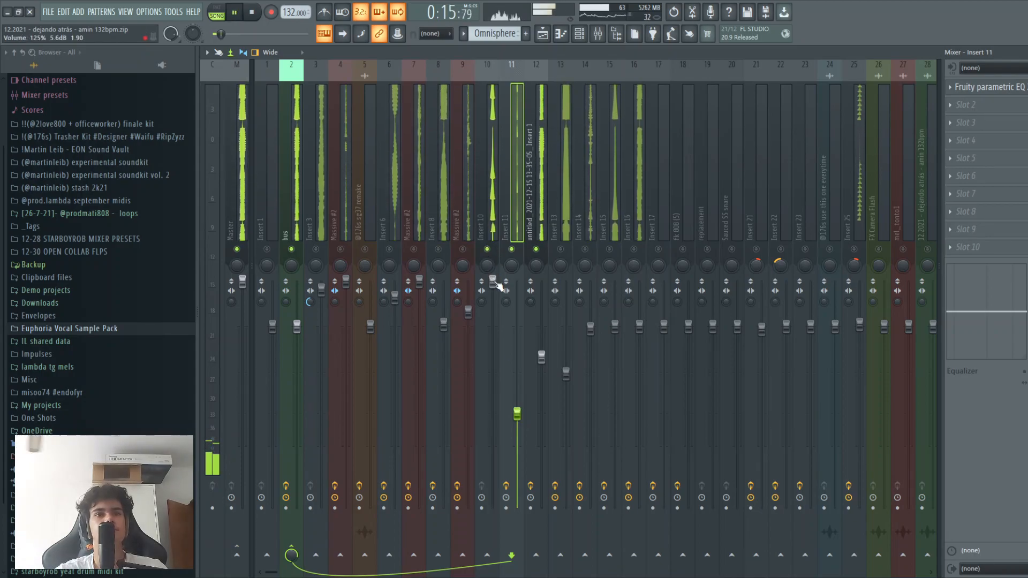
pyautogui.rightClick(488, 249)
pyautogui.click(493, 281)
pyautogui.press('space')
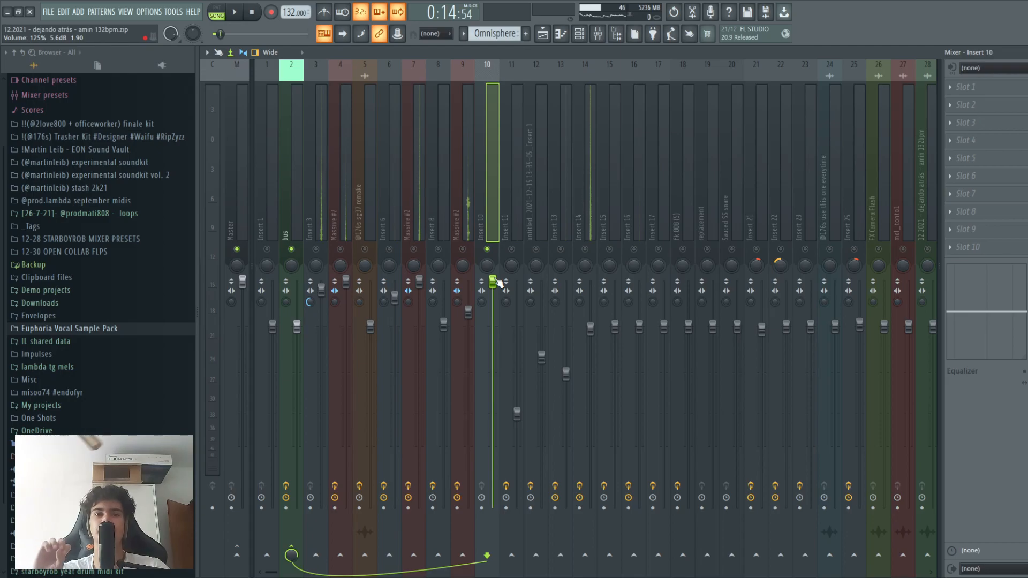
pyautogui.press('space')
pyautogui.moveTo(497, 282); pyautogui.dragTo(492, 358)
pyautogui.click(535, 250)
pyautogui.click(511, 250)
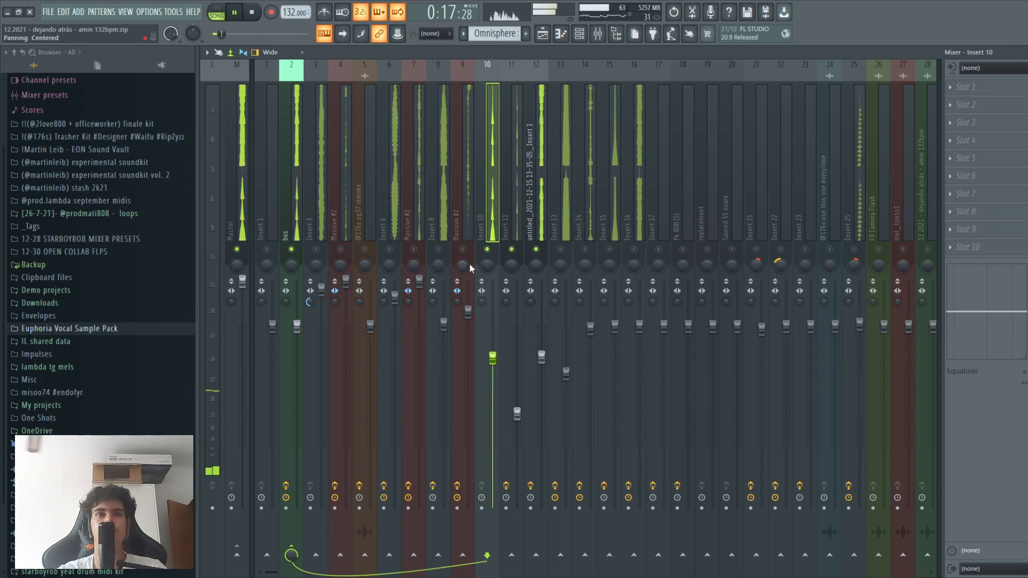
# Solo the Massive #2 track 9, lower its fader to about -15.4 dB (41%), and unmute tracks 10 to 12.
pyautogui.press('space')
pyautogui.rightClick(463, 250)
pyautogui.press('space')
pyautogui.moveTo(471, 310); pyautogui.dragTo(468, 431)
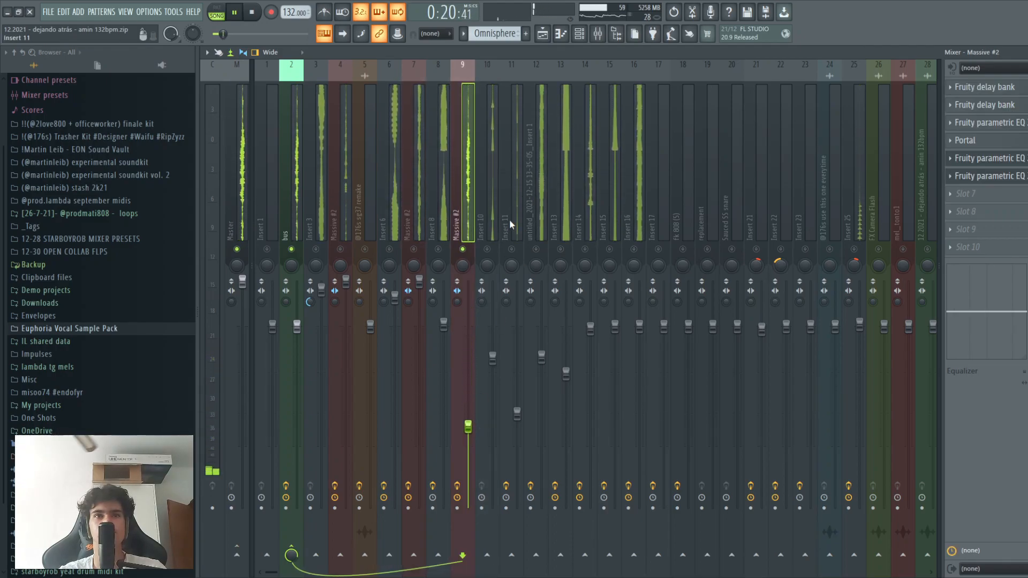
pyautogui.click(487, 250)
pyautogui.click(511, 249)
pyautogui.click(536, 249)
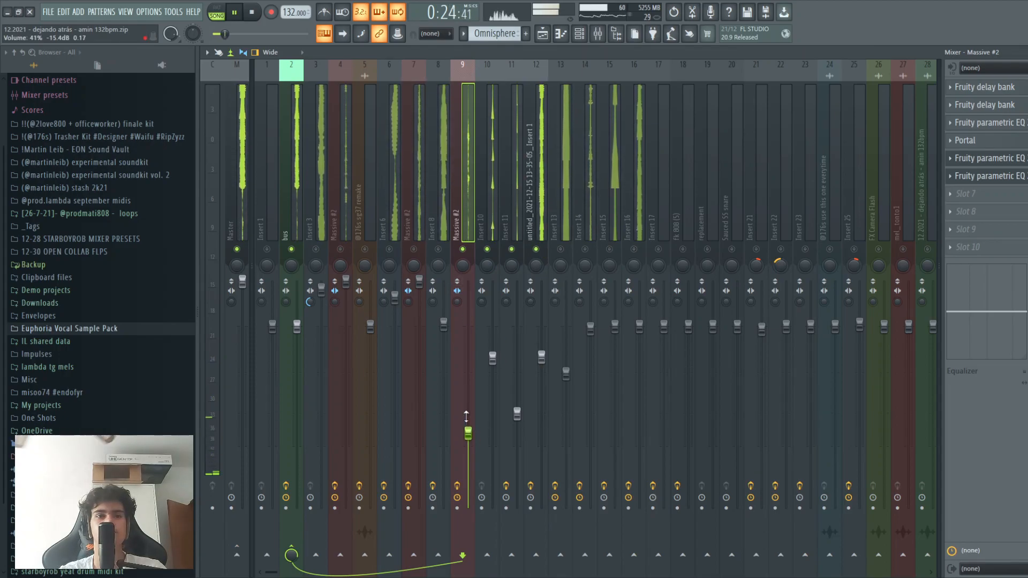
# Solo Insert 8, lower it to about -12.2 dB (52%), unmute tracks 9 to 12 and reduce track 9 slightly.
pyautogui.rightClick(438, 250)
pyautogui.moveTo(444, 324); pyautogui.dragTo(443, 414)
pyautogui.press('space')
pyautogui.click(487, 249)
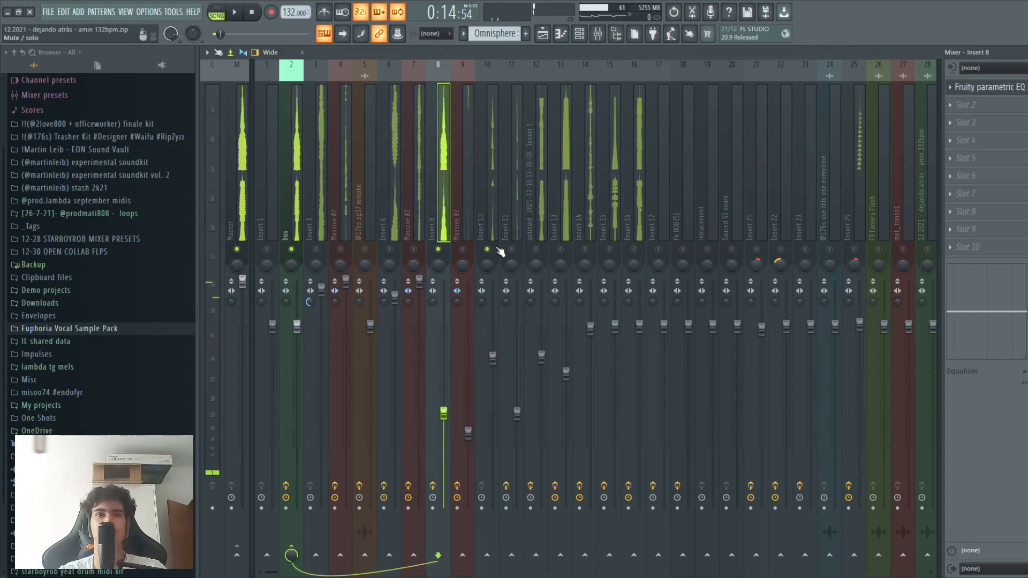
pyautogui.click(512, 250)
pyautogui.click(536, 249)
pyautogui.click(463, 249)
pyautogui.press('space')
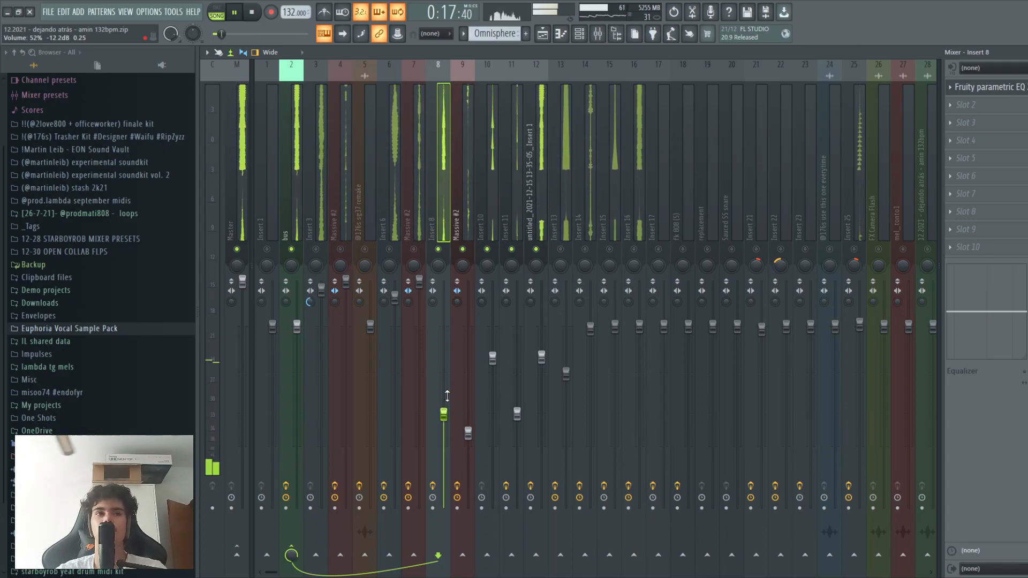
pyautogui.scroll(-3, 466, 431)
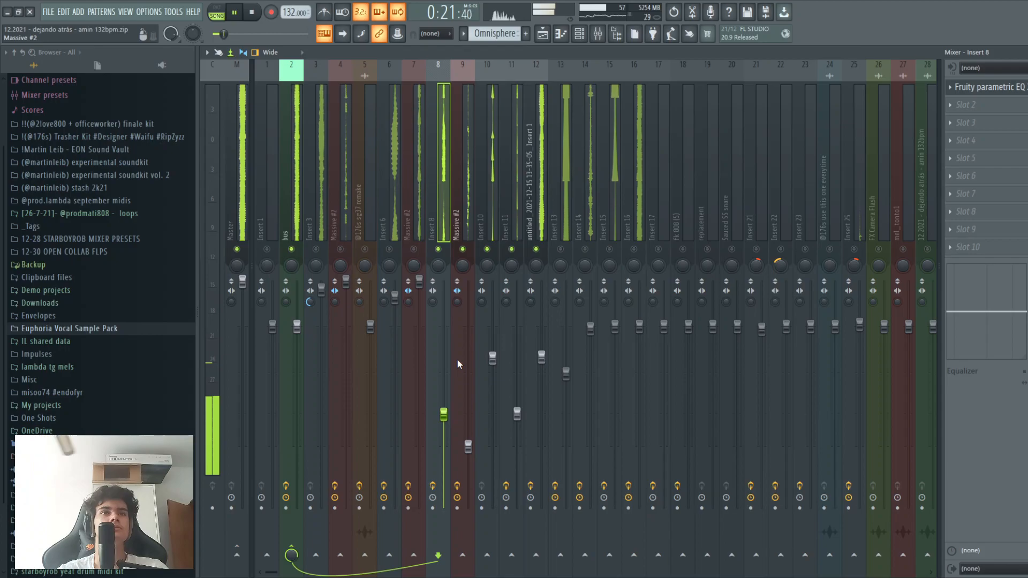
# Solo the Massive #2 track 7, unmute tracks 8 to 12 with it, and lower its fader to about -4.2 dB (82%).
pyautogui.rightClick(414, 249)
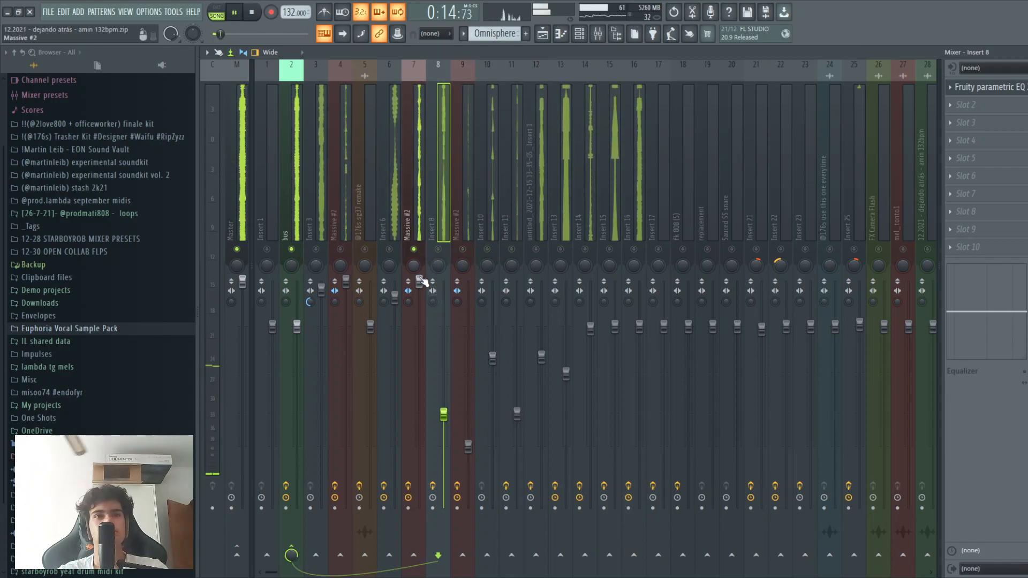
pyautogui.moveTo(422, 281); pyautogui.dragTo(420, 349)
pyautogui.moveTo(439, 249); pyautogui.dragTo(533, 250)
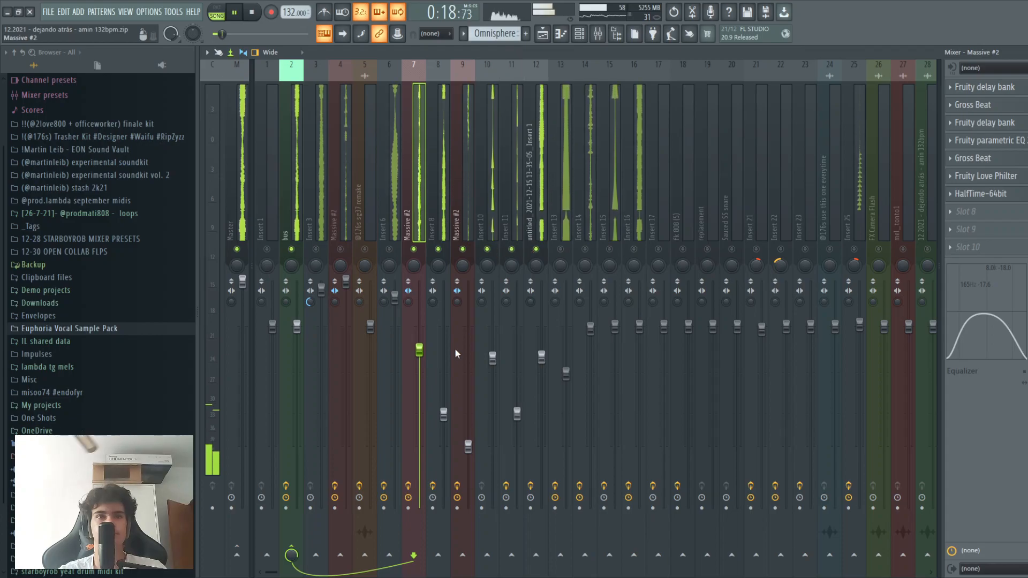
pyautogui.moveTo(420, 350); pyautogui.dragTo(424, 359)
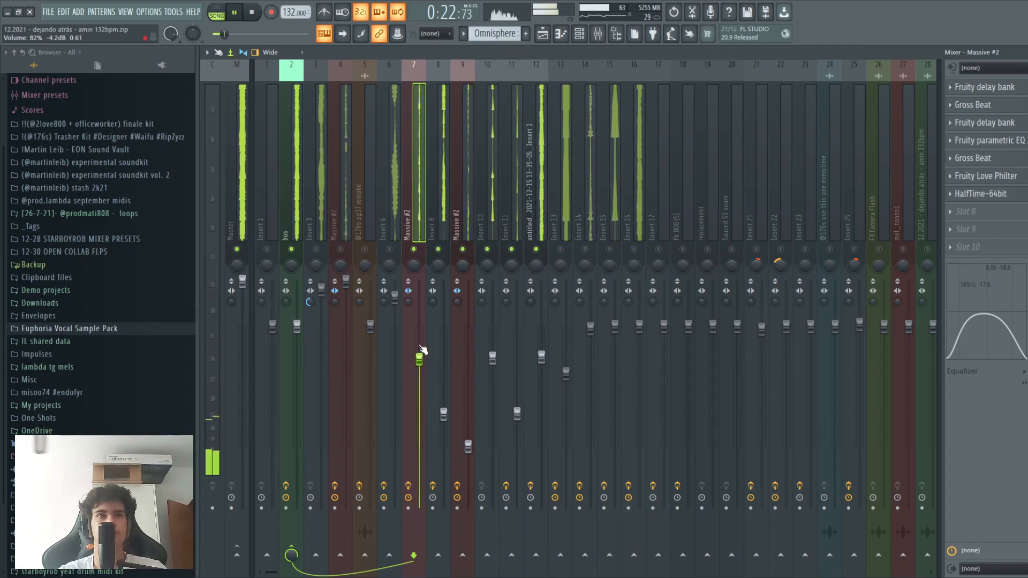
# Lower the Massive #2 track 9 further and pull Insert 6's fader down to near Insert 8's level.
pyautogui.moveTo(468, 446); pyautogui.dragTo(474, 468)
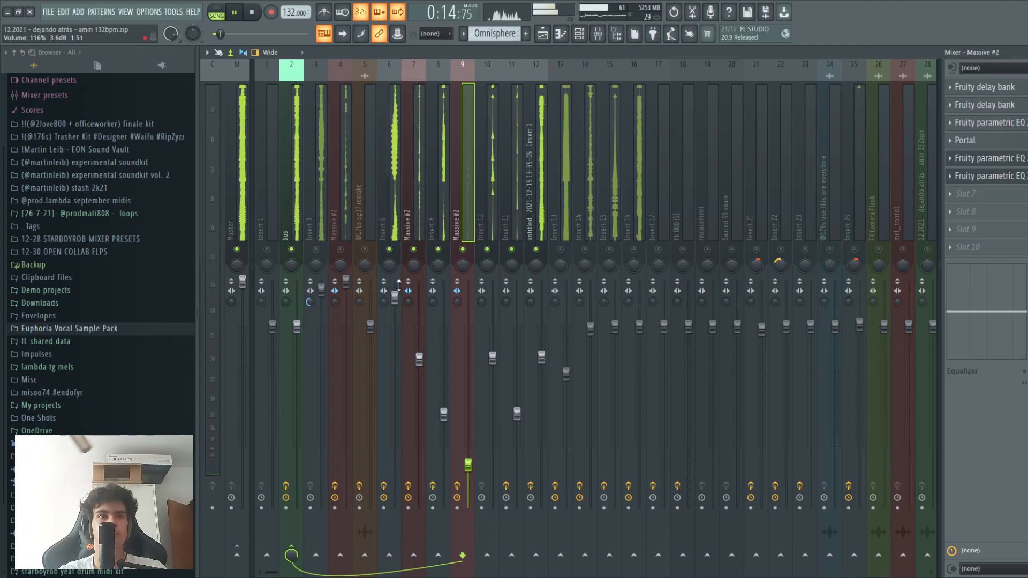
pyautogui.moveTo(394, 297); pyautogui.dragTo(397, 426)
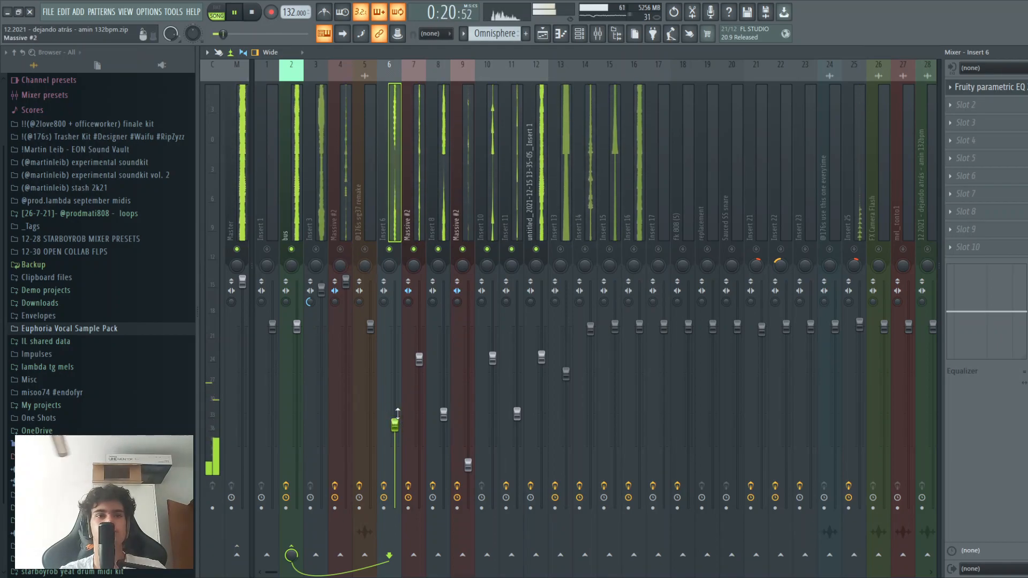
pyautogui.press('space')
# Move the Massive #2 track 4 one slot right to track 5, unmute it and lower its fader slightly during playback.
pyautogui.click(346, 240)
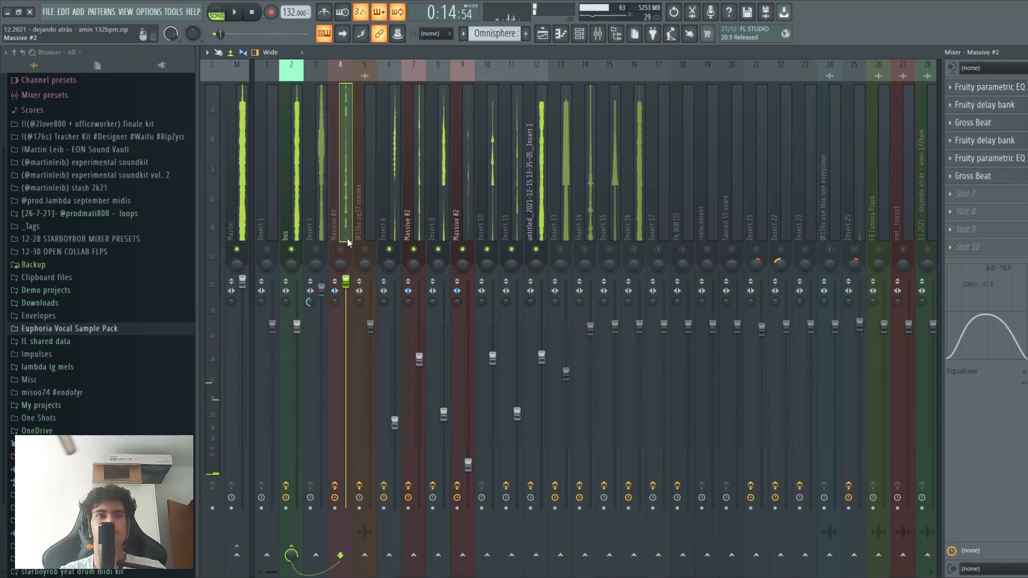
pyautogui.press('space')
pyautogui.hotkey('alt', 'Right')
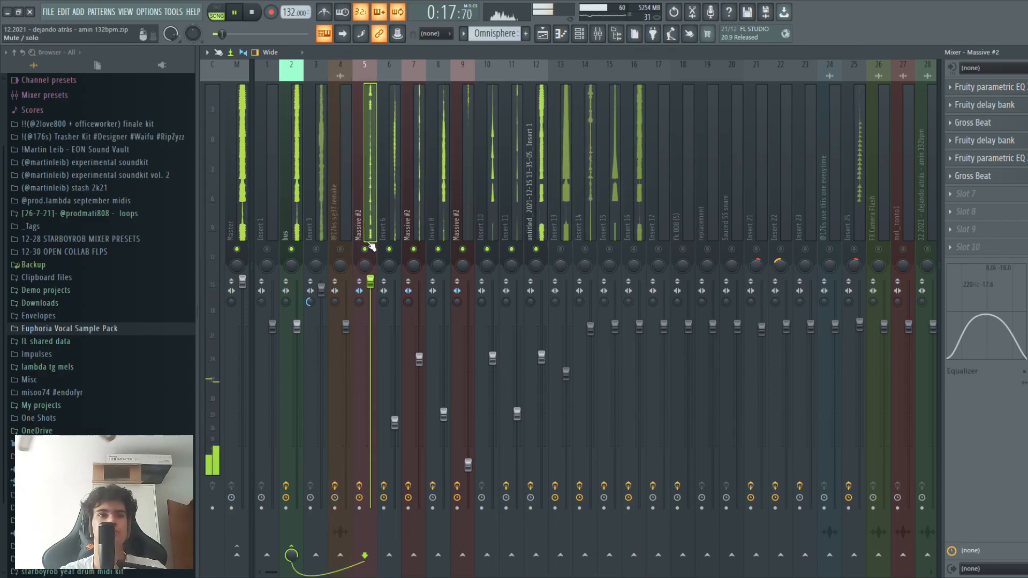
pyautogui.press('space')
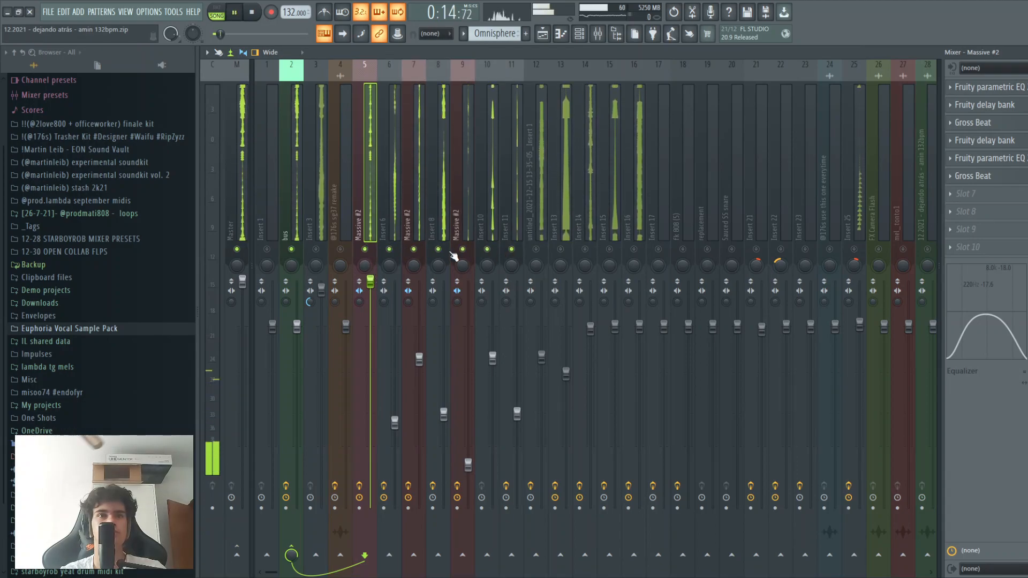
pyautogui.press('space')
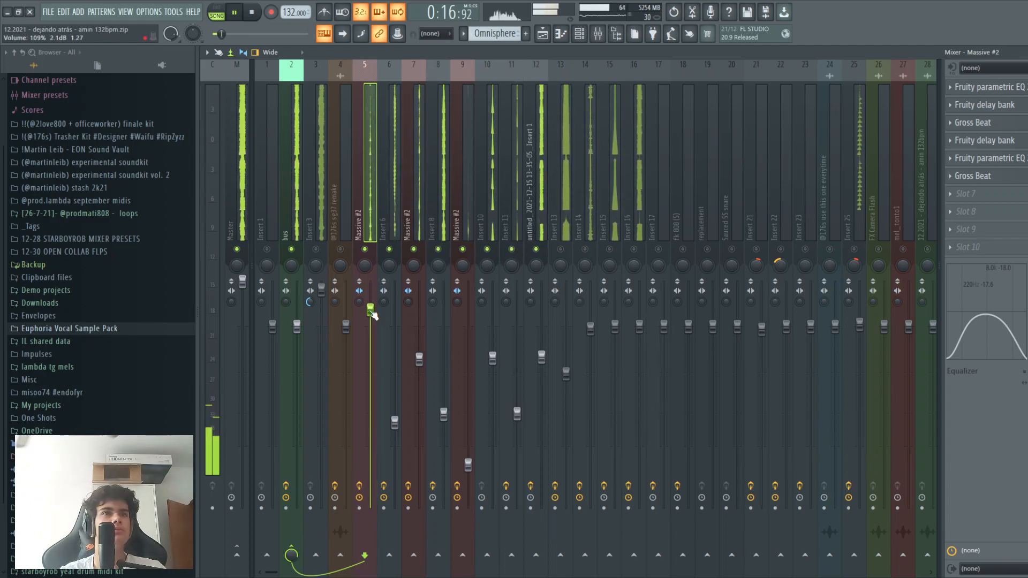
pyautogui.moveTo(373, 315); pyautogui.dragTo(370, 303)
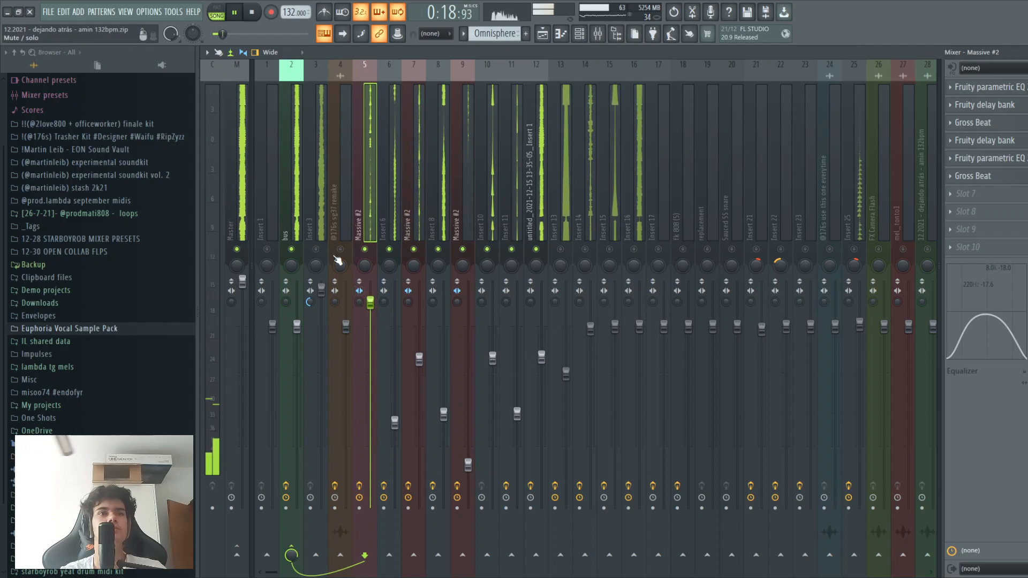
# Audition Insert 3 soloed, bring tracks 4 to 13 back in, and lower Insert 3's fader to near Insert 8's level.
pyautogui.rightClick(317, 249)
pyautogui.press('space')
pyautogui.press('space')
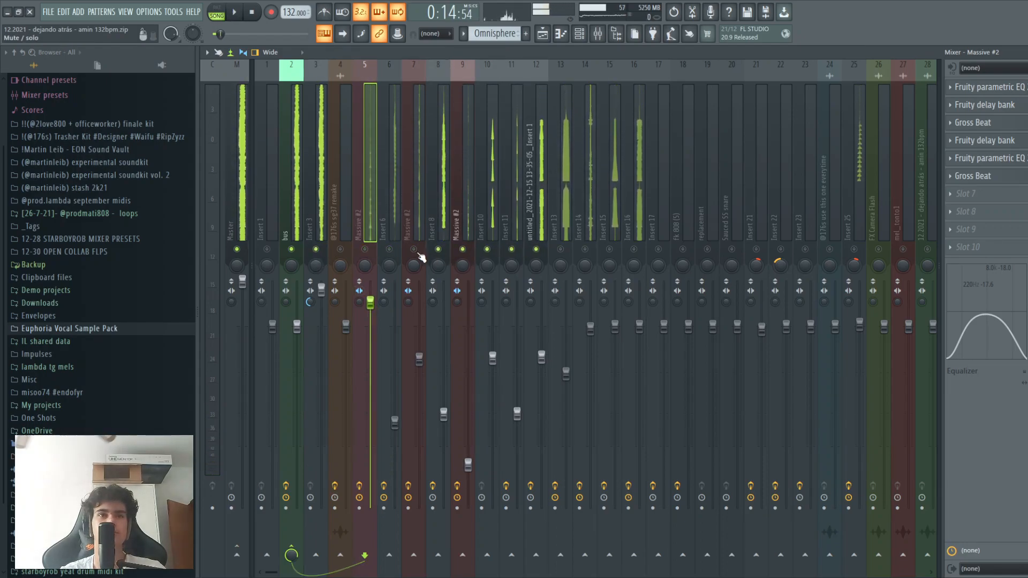
pyautogui.moveTo(321, 289); pyautogui.dragTo(322, 310)
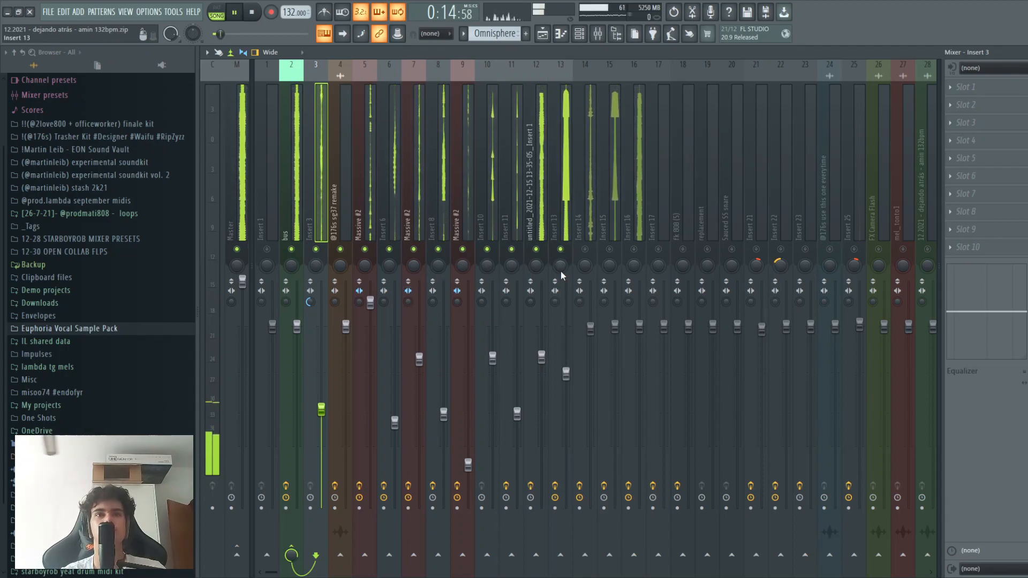
# Lower Insert 13's fader slightly and Insert 14's to about -10.6 dB (57%), and solo Insert 14.
pyautogui.moveTo(566, 374); pyautogui.dragTo(566, 386)
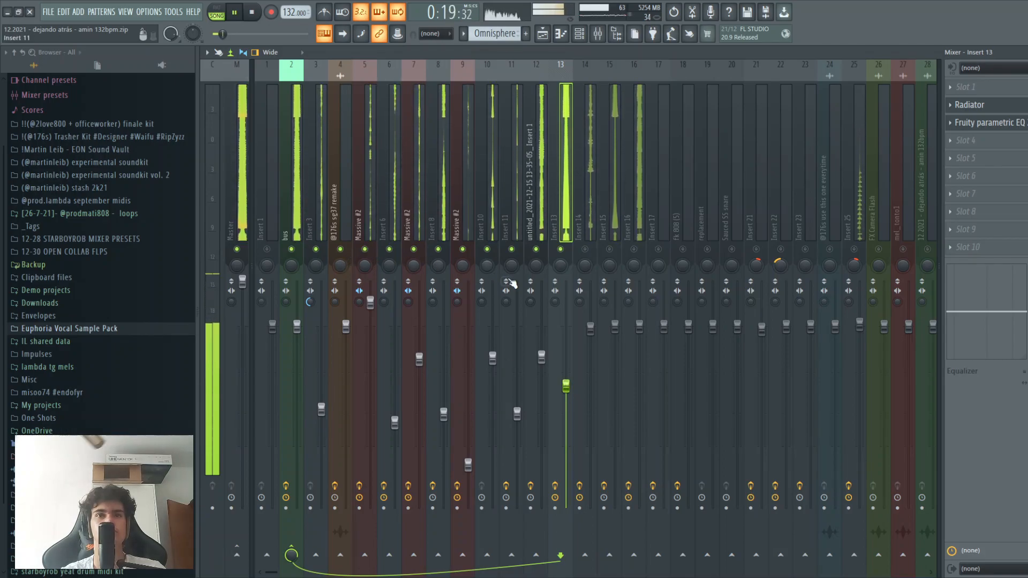
pyautogui.moveTo(590, 328); pyautogui.dragTo(590, 402)
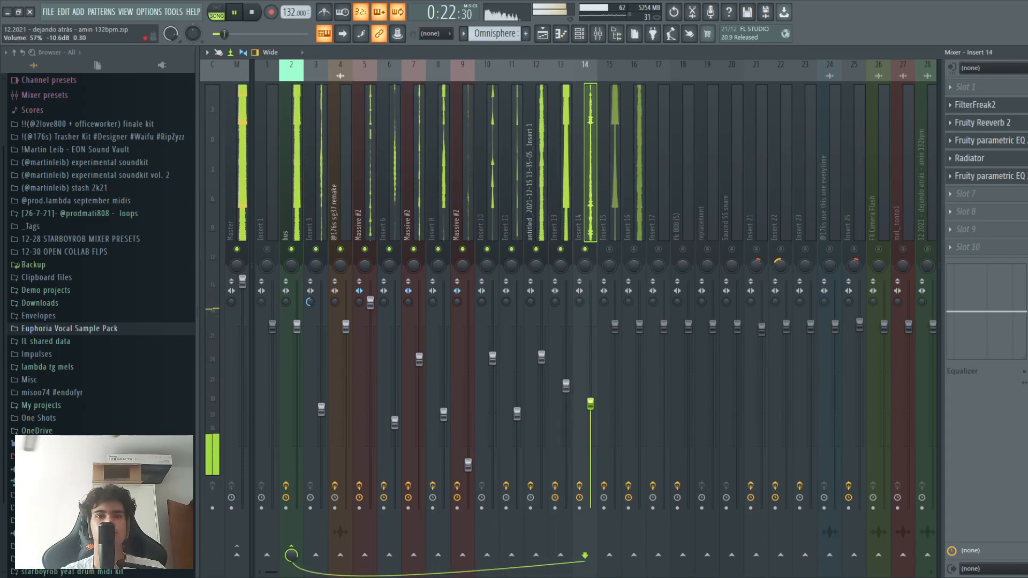
pyautogui.rightClick(585, 249)
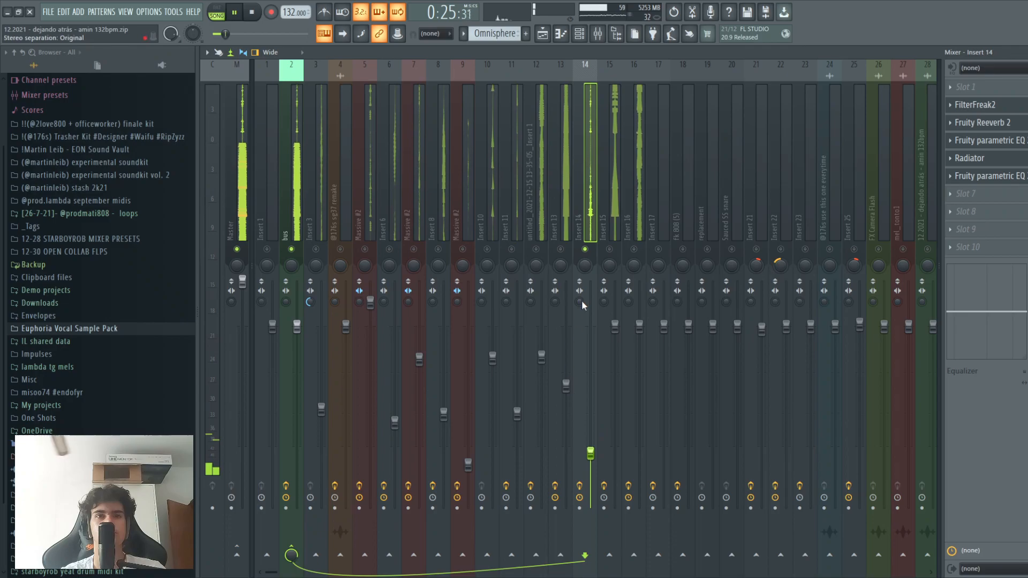
# Bring the remaining muted melody tracks up to Insert 13 back in alongside Insert 14 and restart playback.
pyautogui.click(413, 250)
pyautogui.click(389, 254)
pyautogui.click(364, 255)
pyautogui.click(340, 250)
pyautogui.press('space')
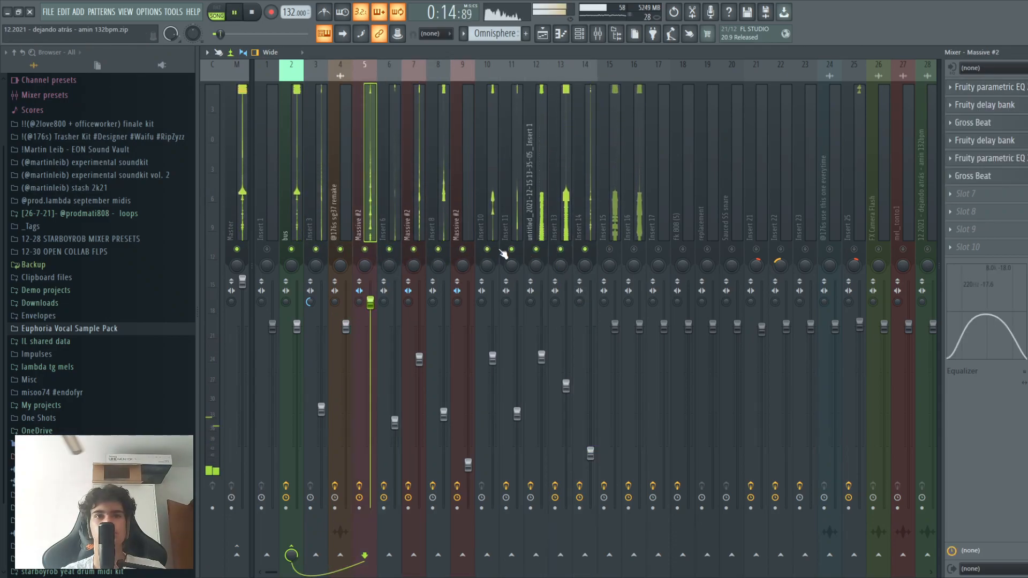
# Bring in Insert 15 and lower its fader in stages to about -21.4 dB (26%), restarting playback to check it.
pyautogui.moveTo(616, 326); pyautogui.dragTo(614, 406)
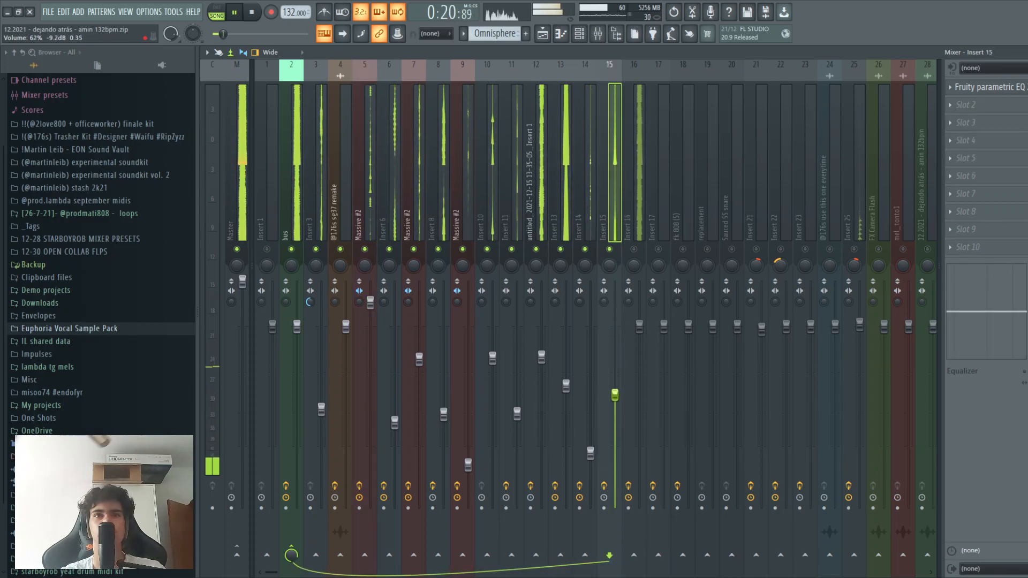
pyautogui.moveTo(615, 395); pyautogui.dragTo(614, 433)
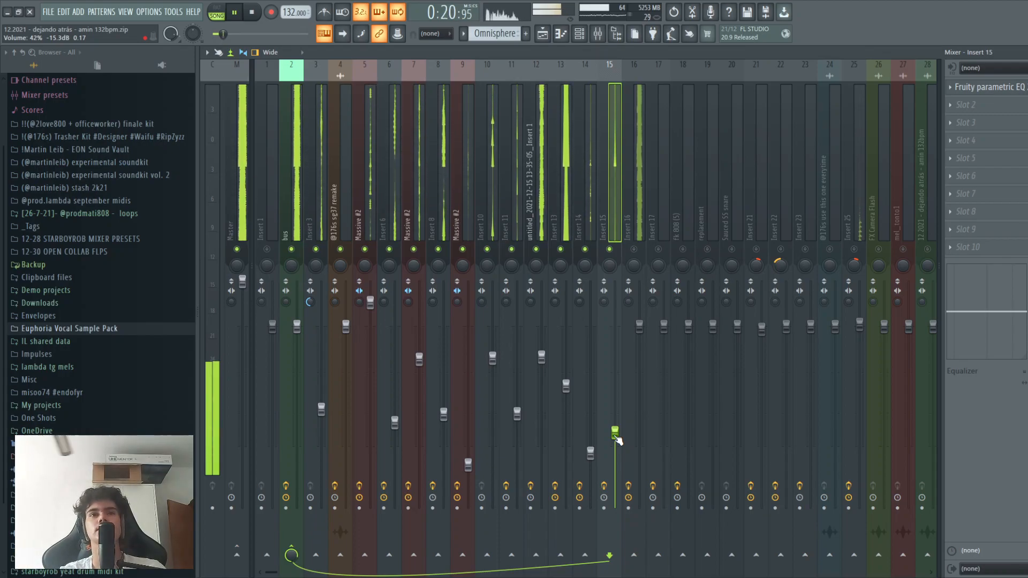
pyautogui.moveTo(615, 436); pyautogui.dragTo(616, 452)
pyautogui.press('space')
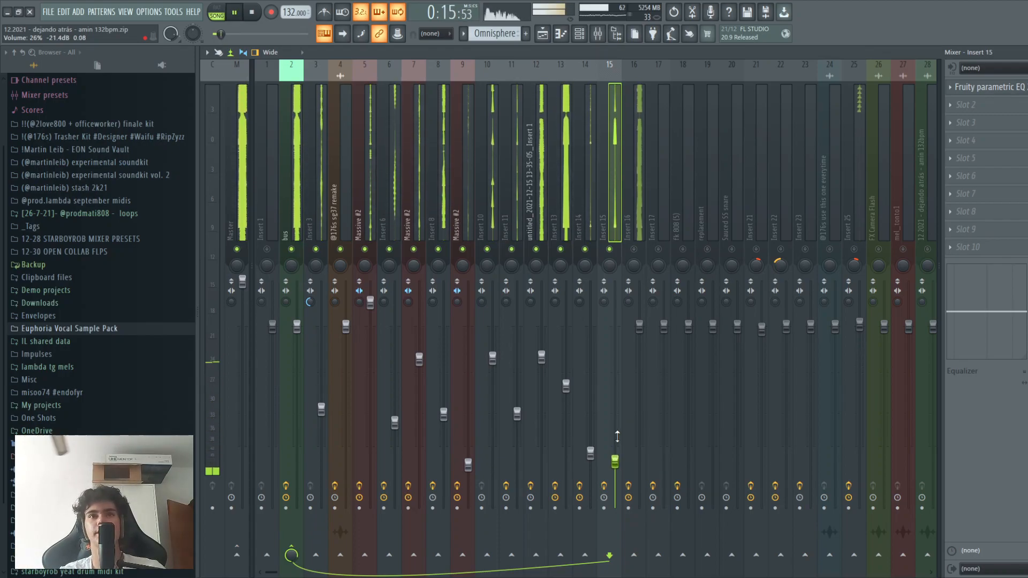
# Unmute Insert 16 and lower its fader to slightly above Insert 14's level.
pyautogui.click(542, 34)
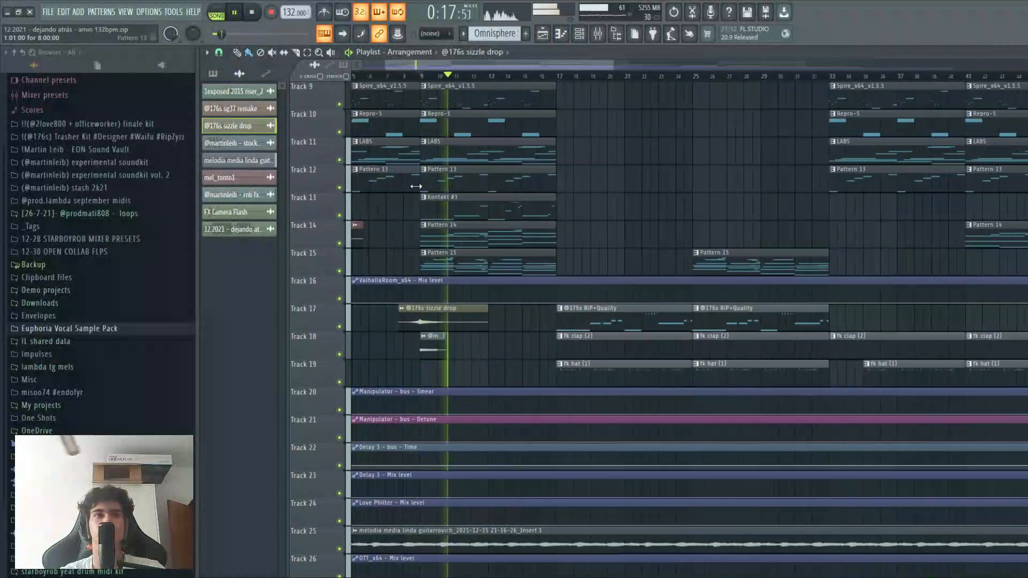
pyautogui.scroll(5, 473, 197)
pyautogui.press('F9')
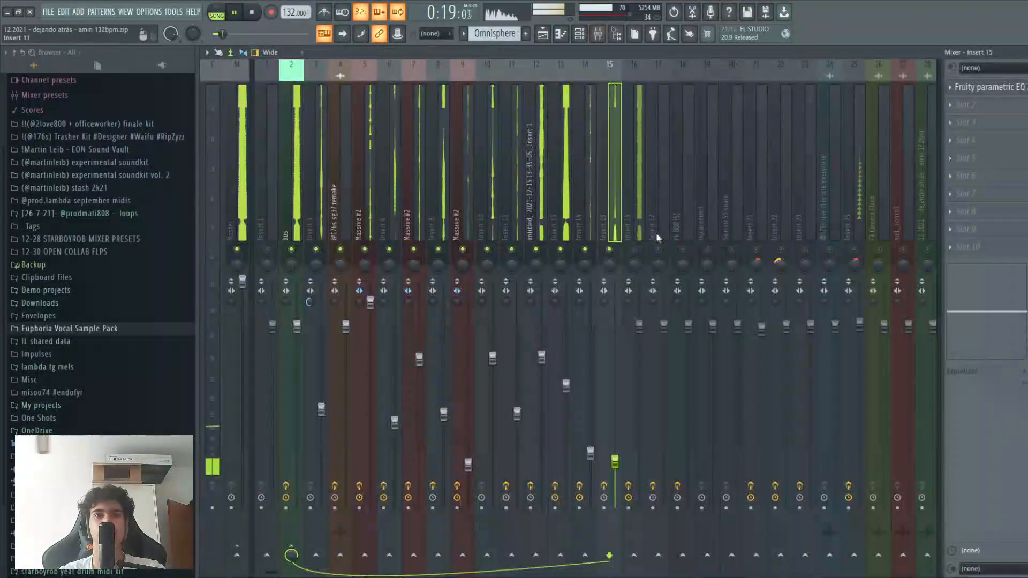
pyautogui.click(633, 250)
pyautogui.moveTo(647, 324); pyautogui.dragTo(645, 444)
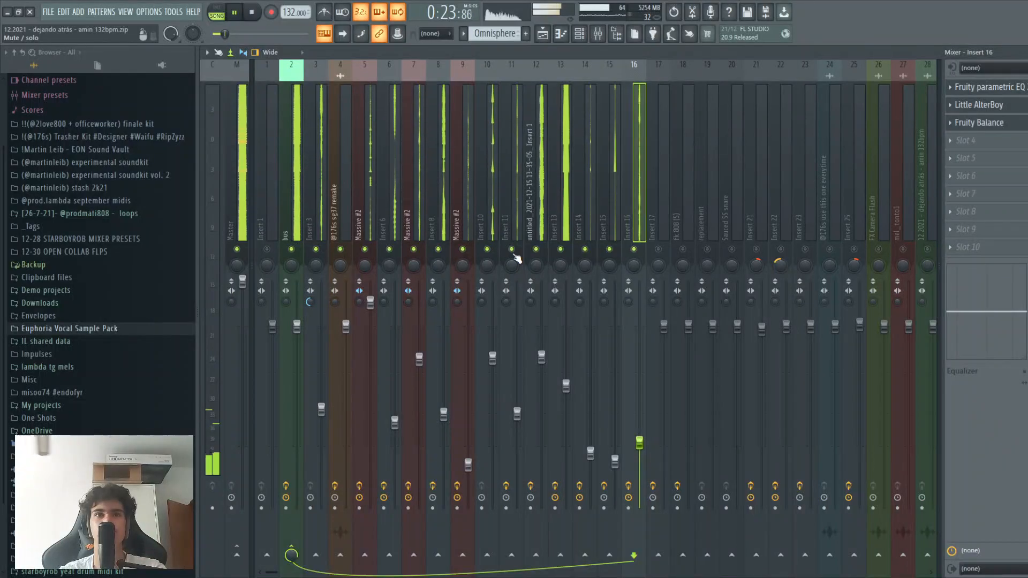
# Isolate drum tracks 18 to 20 and move the Sauced SS snare track one slot left to track 19.
pyautogui.click(542, 33)
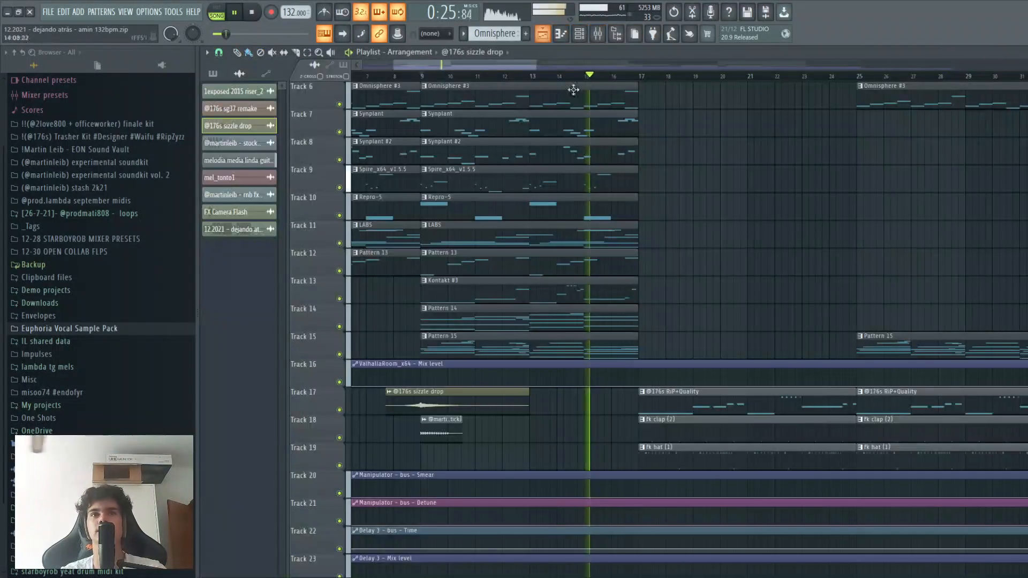
pyautogui.press('F9')
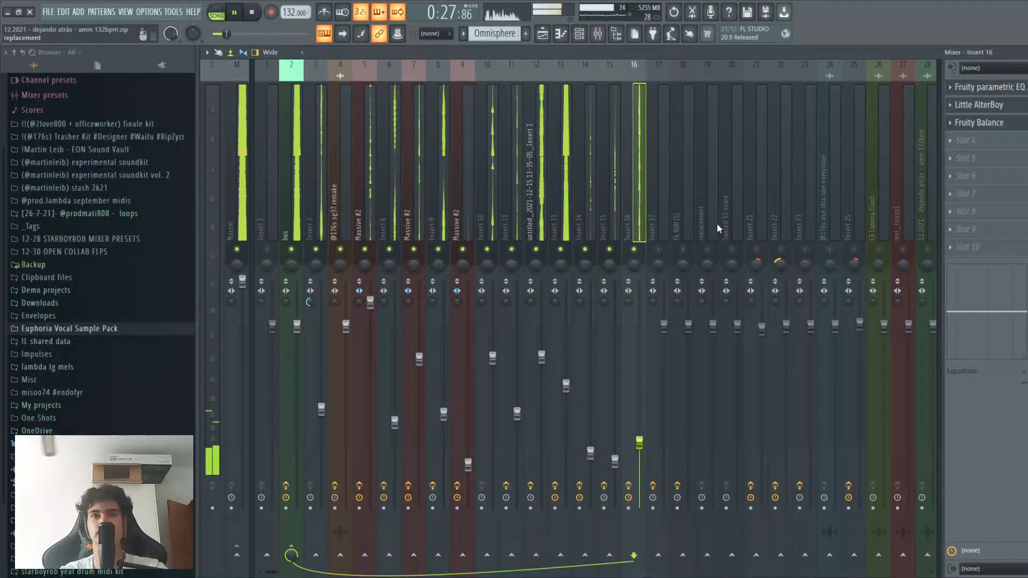
pyautogui.moveTo(689, 254); pyautogui.dragTo(741, 256)
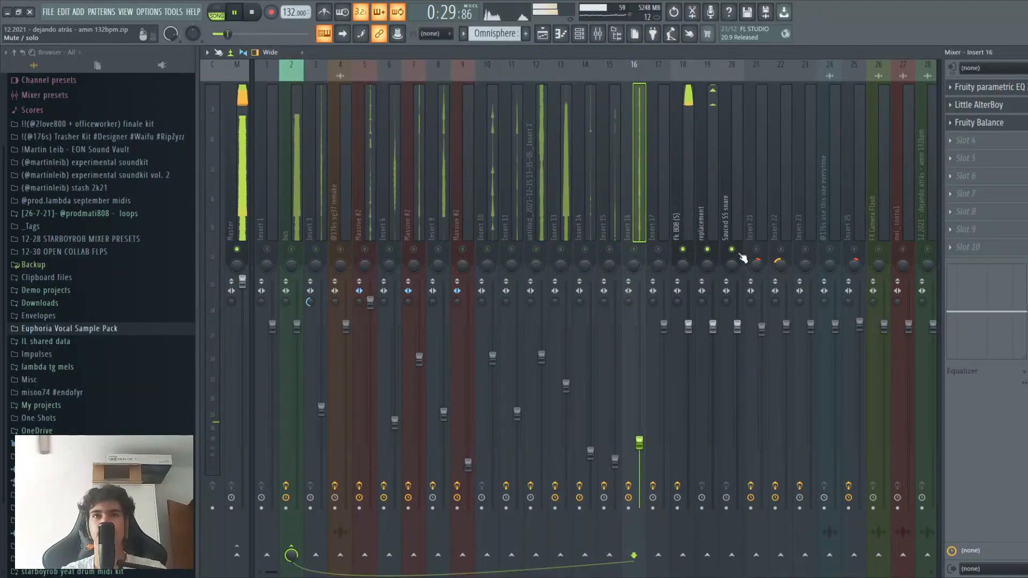
pyautogui.click(730, 211)
pyautogui.hotkey('alt', 'Left')
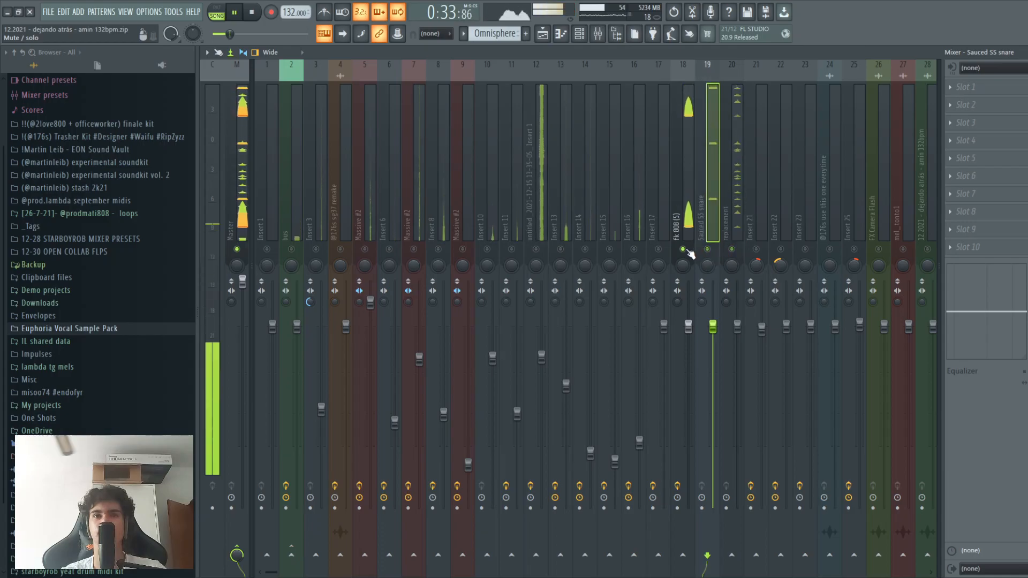
# Isolate the fk 808 (5) track and play the arrangement from around bar 17.
pyautogui.click(707, 249)
pyautogui.click(737, 237)
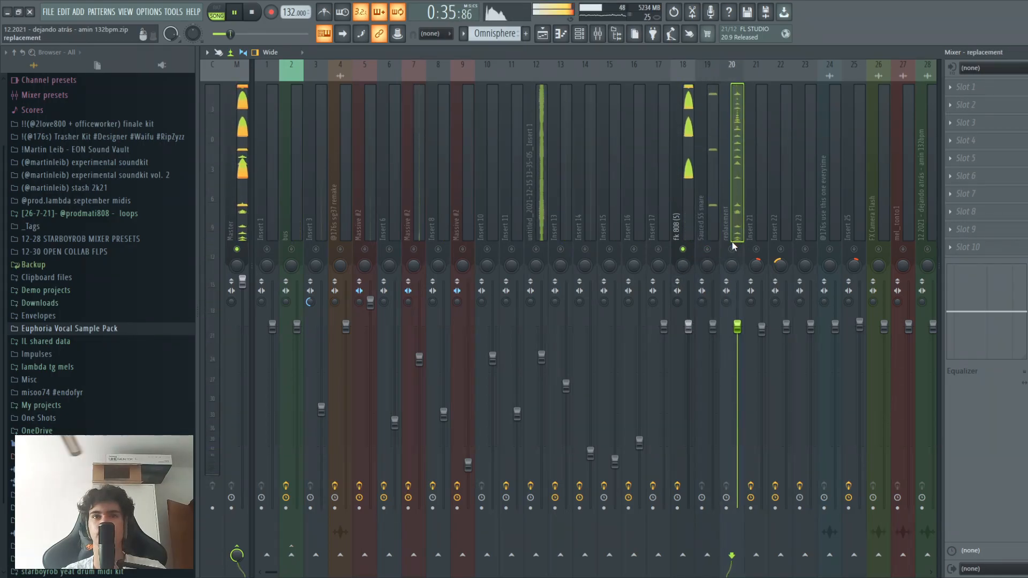
pyautogui.click(683, 224)
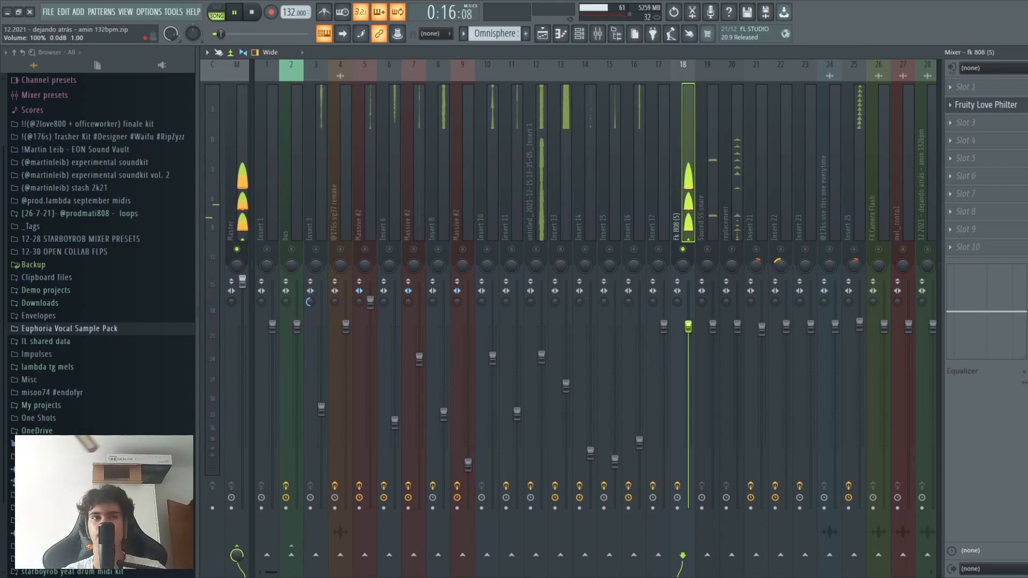
pyautogui.press('F5')
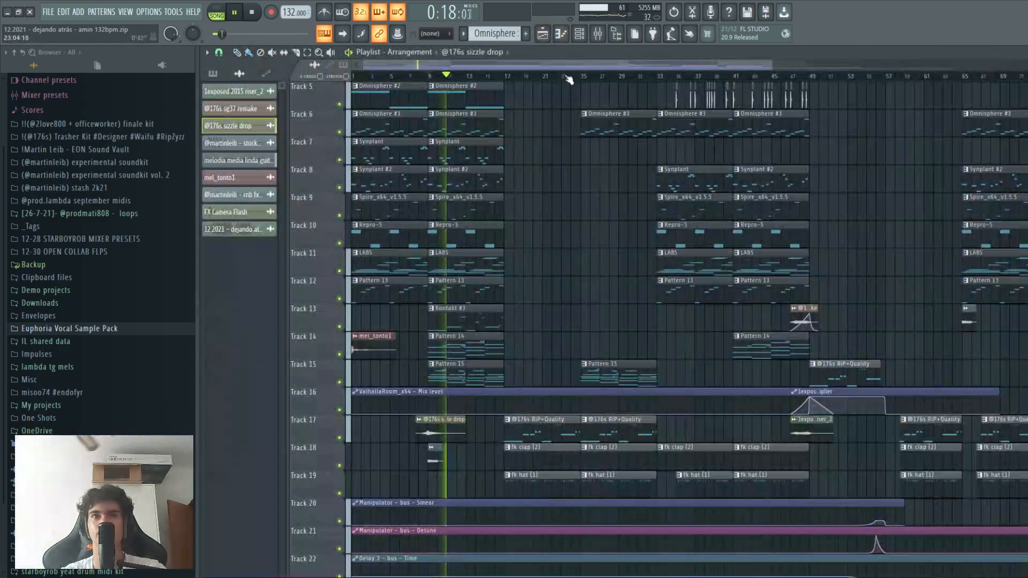
pyautogui.moveTo(572, 79); pyautogui.dragTo(513, 78)
pyautogui.press('F9')
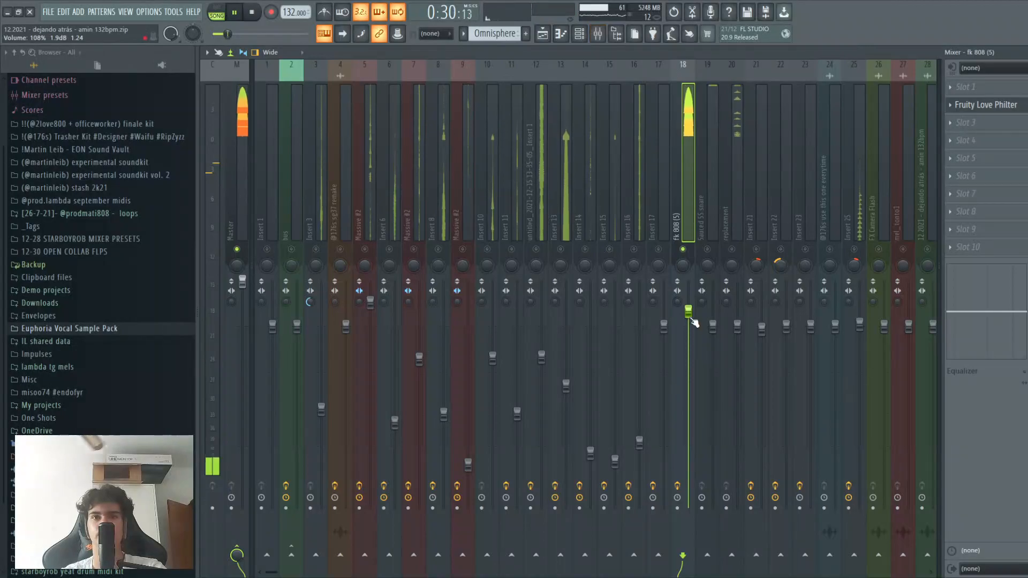
# Lower the Sauced SS snare and replacement faders, and bring the fk 808 (5) fader down slightly during playback.
pyautogui.moveTo(715, 328); pyautogui.dragTo(738, 354)
pyautogui.press('space')
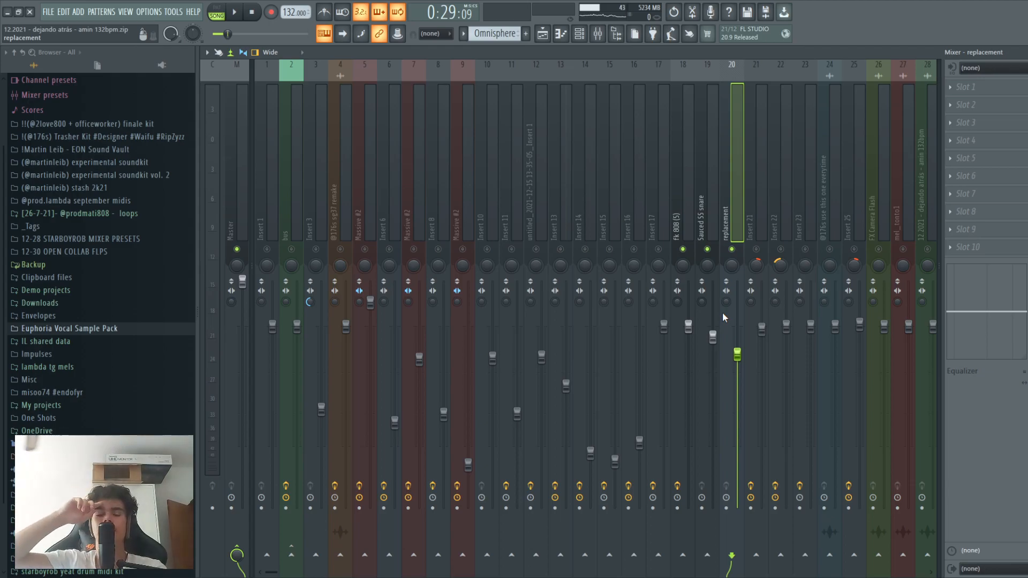
pyautogui.click(688, 328)
pyautogui.press('space')
pyautogui.moveTo(688, 330); pyautogui.dragTo(713, 336)
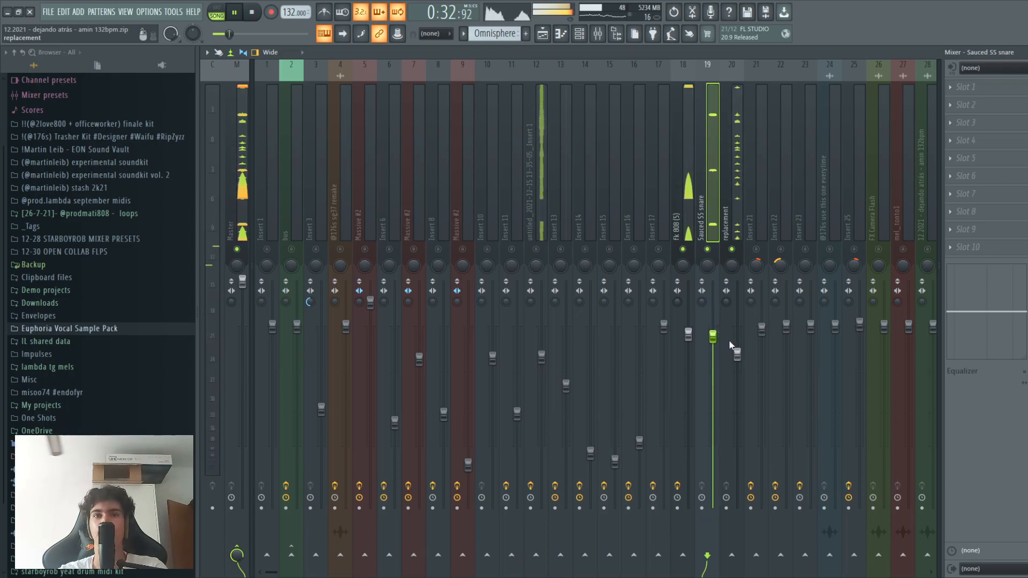
pyautogui.click(737, 353)
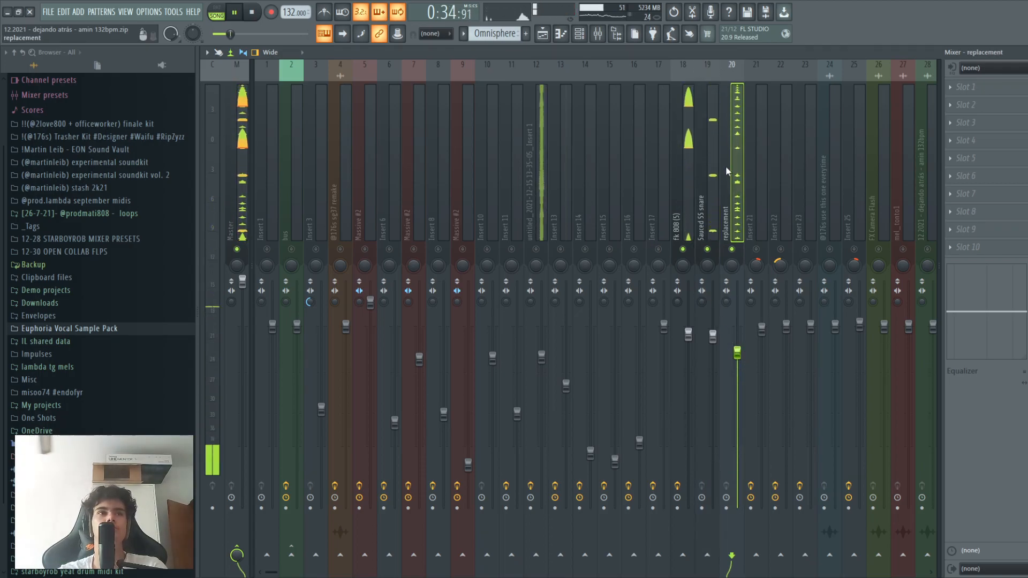
pyautogui.moveTo(805, 249); pyautogui.dragTo(756, 249)
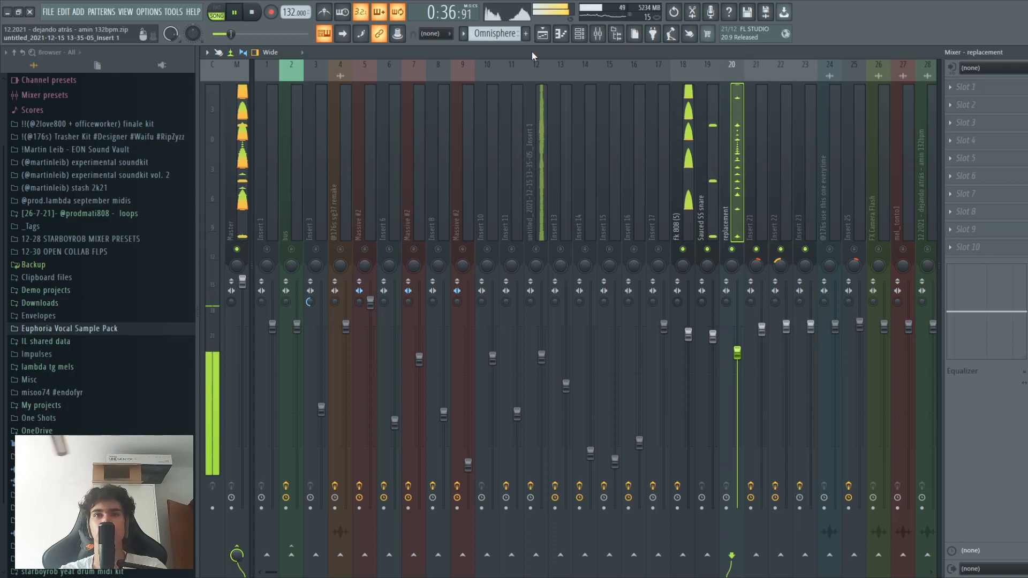
pyautogui.press('F5')
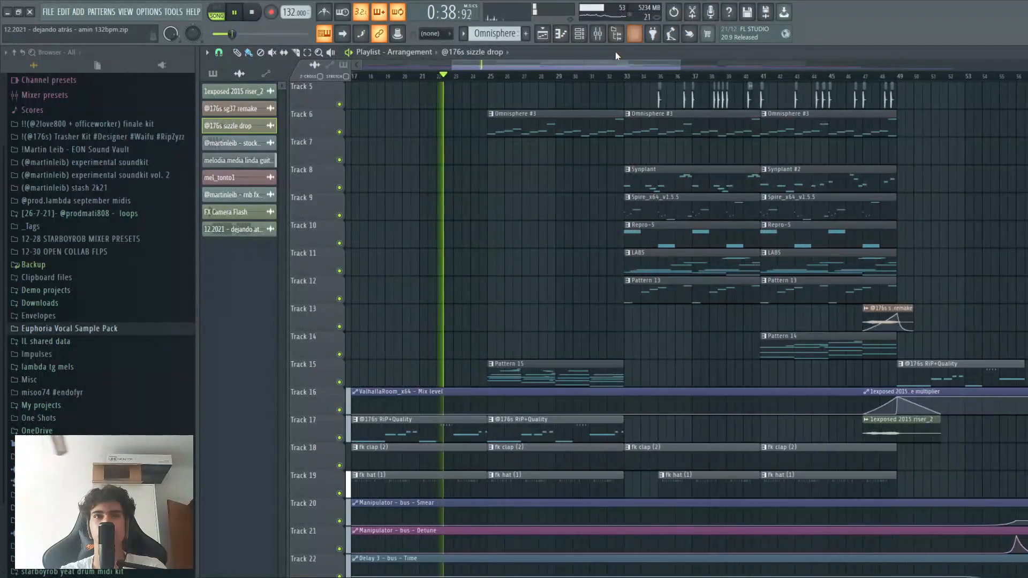
pyautogui.click(652, 76)
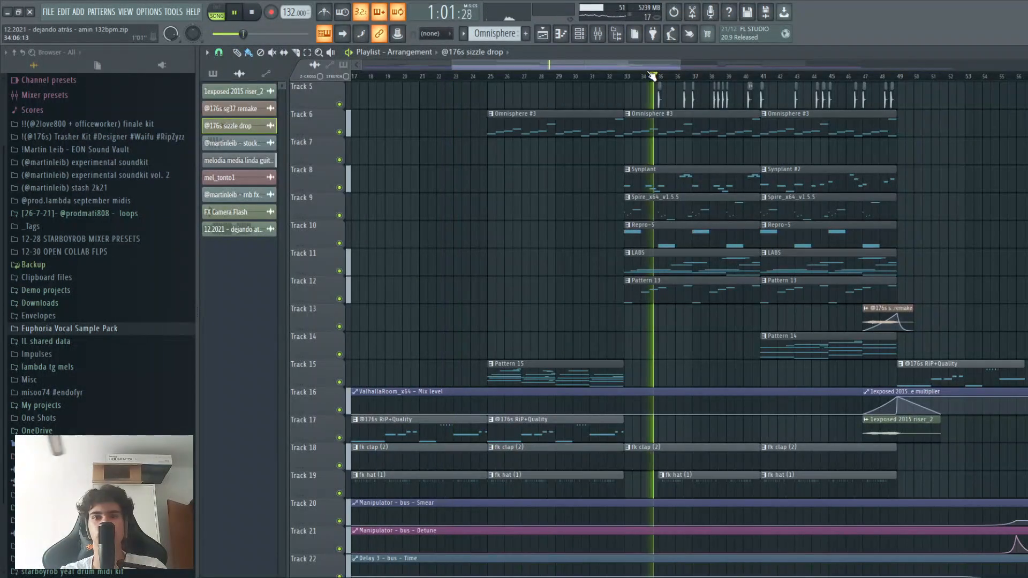
pyautogui.press('F9')
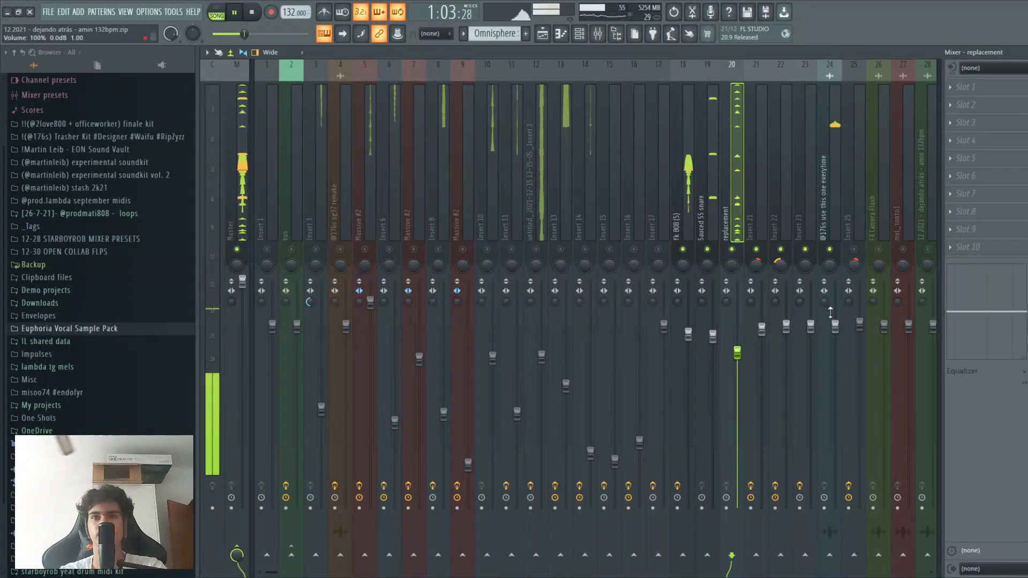
pyautogui.moveTo(835, 325); pyautogui.dragTo(836, 373)
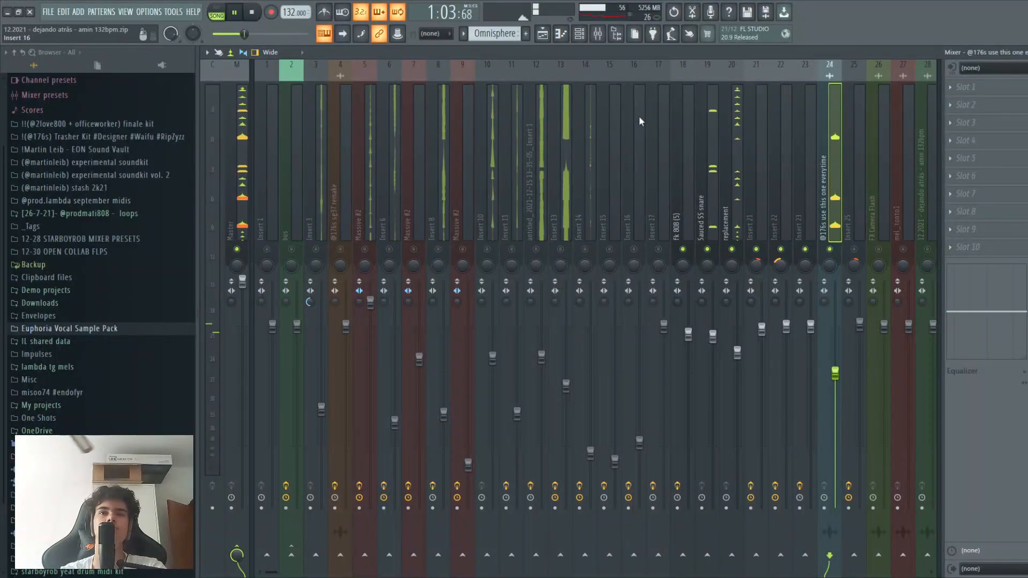
pyautogui.hotkey('alt', 'Left')
pyautogui.hotkey('alt', 'Left')
pyautogui.hotkey('alt', 'Left')
pyautogui.hotkey('alt', 'Left')
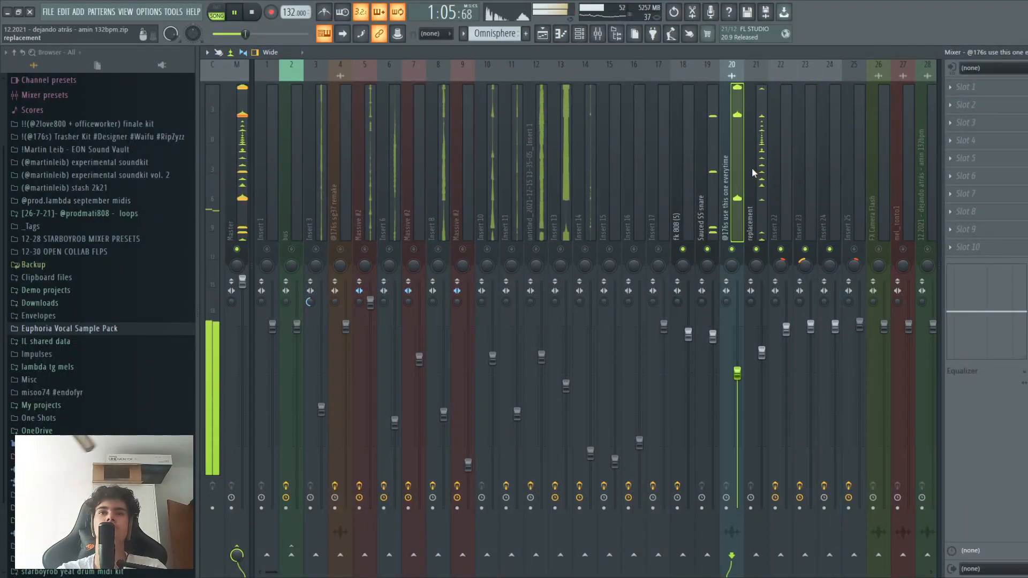
pyautogui.hotkey('alt', 'Left')
# Play the arrangement from around bar 48 and lower Insert 24's fader to about Insert 3's level.
pyautogui.press('F5')
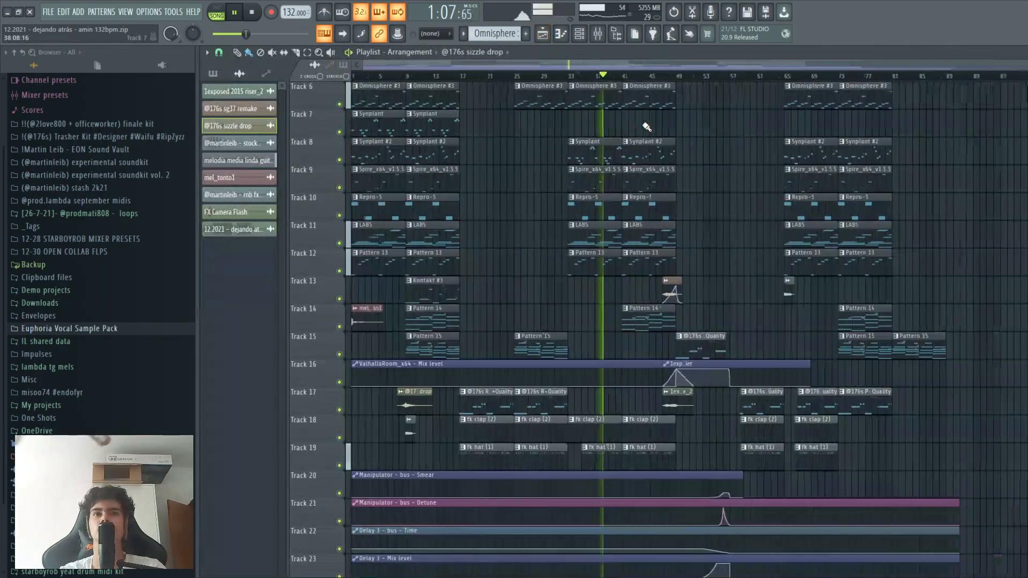
pyautogui.scroll(5, 646, 127)
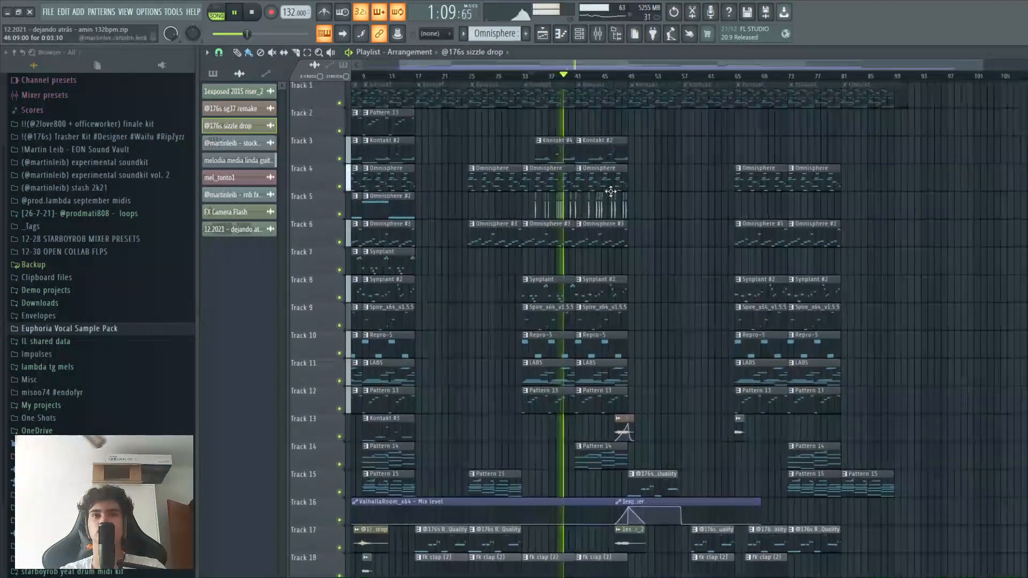
pyautogui.scroll(-5, 611, 191)
pyautogui.press('F9')
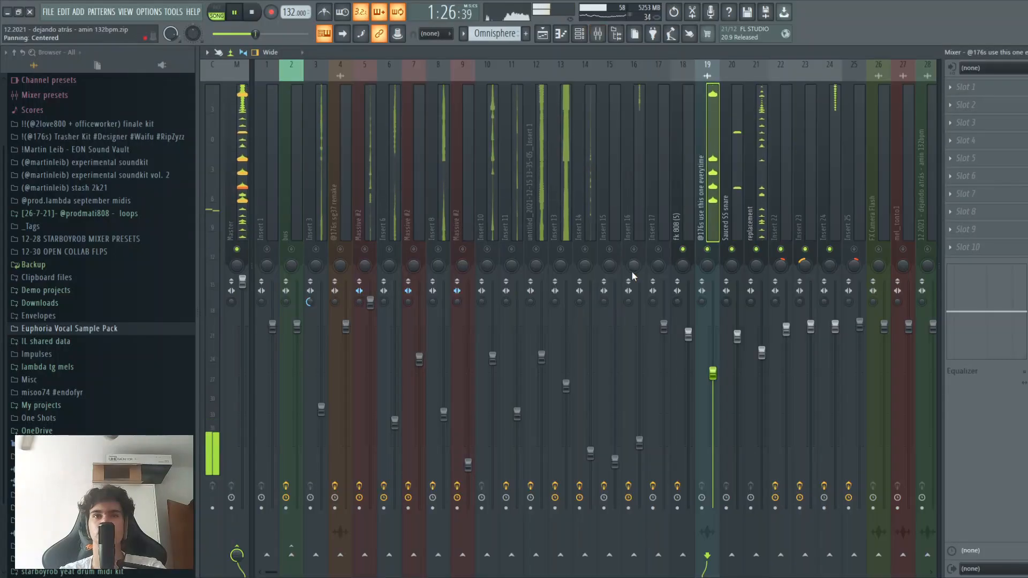
pyautogui.moveTo(836, 326); pyautogui.dragTo(836, 410)
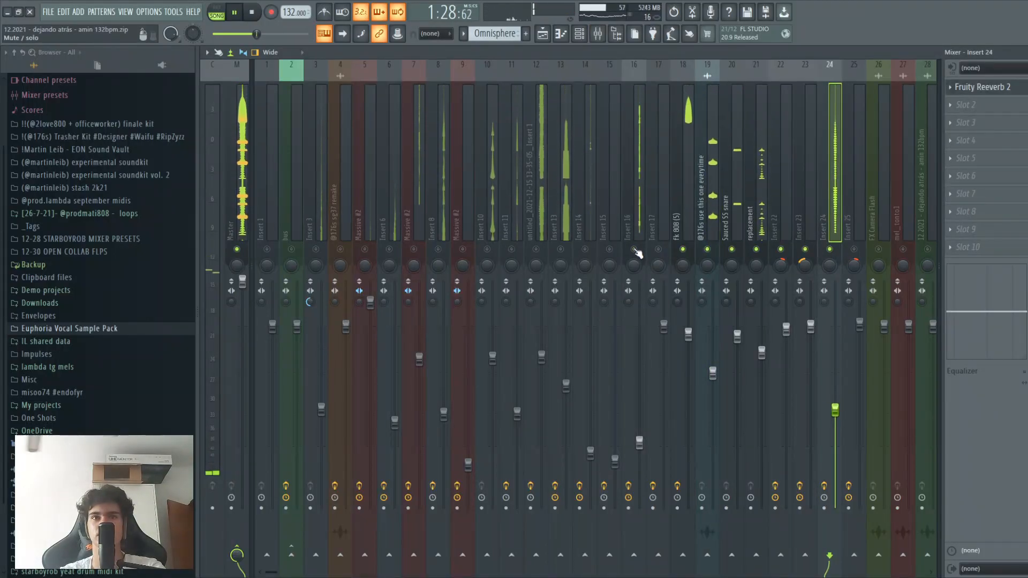
# Replay from bar 46 with Insert 16 unmuted and lower its fader to below Insert 15's level.
pyautogui.press('F9')
pyautogui.click(617, 77)
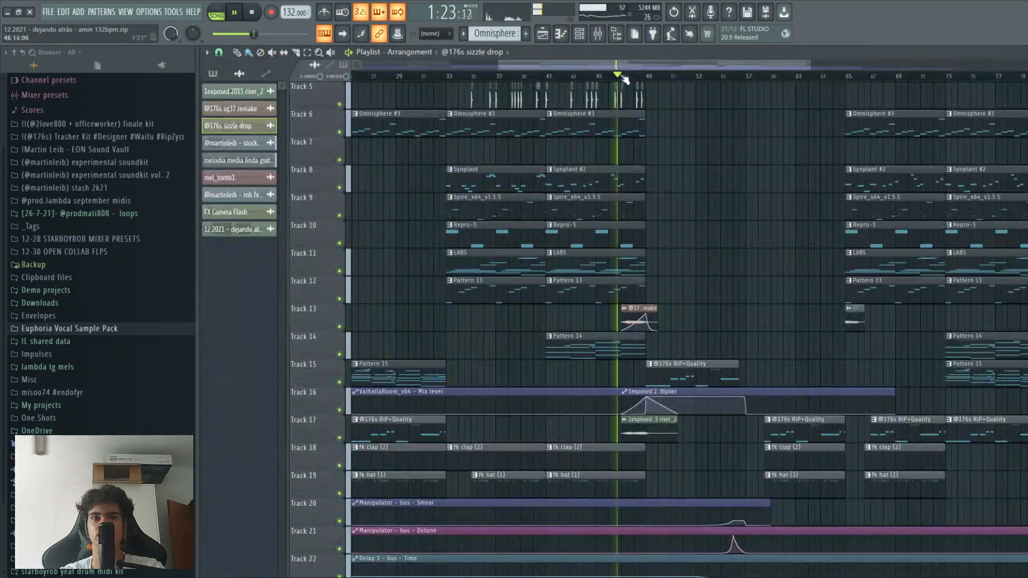
pyautogui.press('F9')
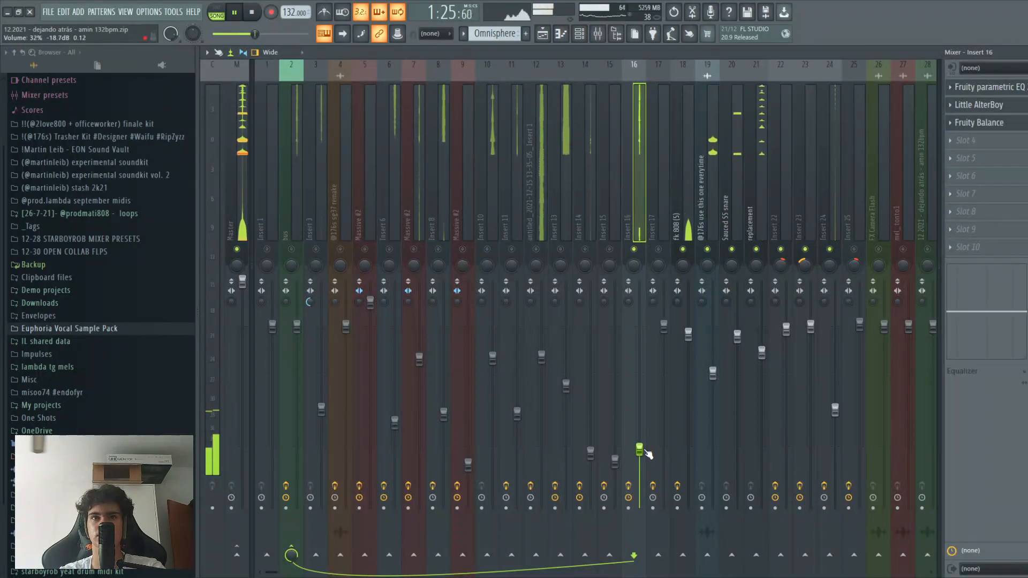
pyautogui.moveTo(647, 463); pyautogui.dragTo(644, 479)
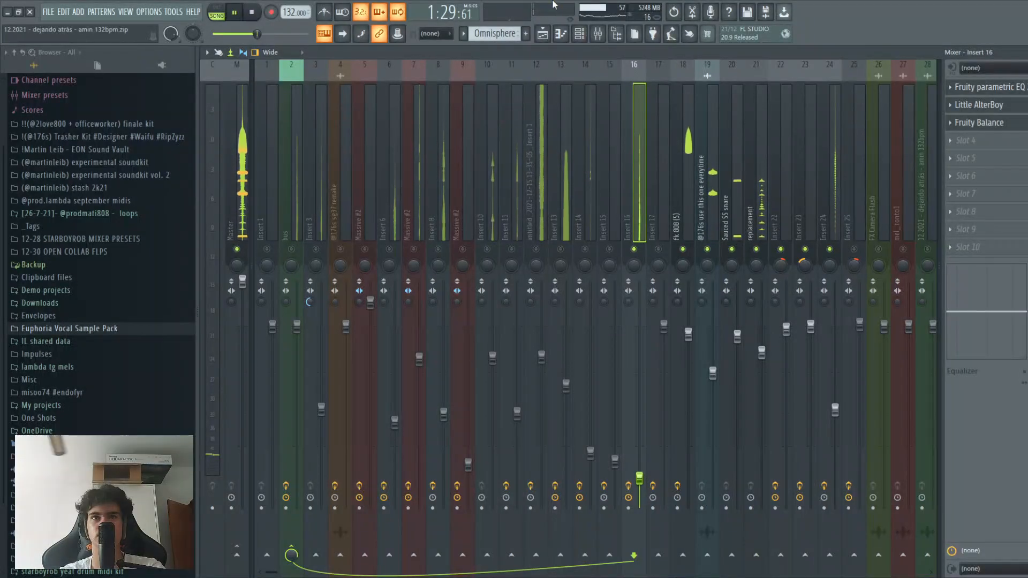
pyautogui.press('F9')
pyautogui.press('pagedown')
pyautogui.press('pagedown')
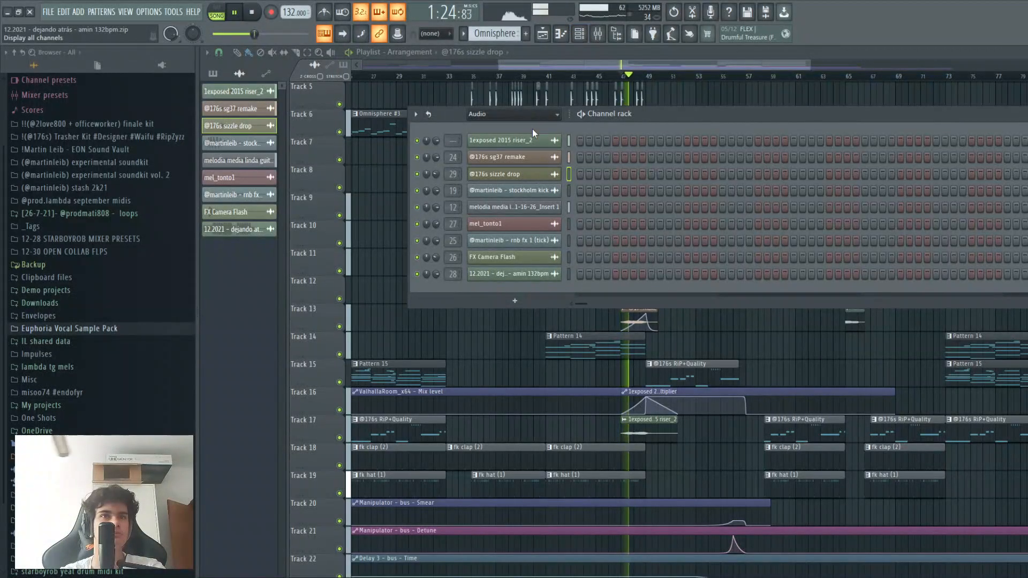
pyautogui.scroll(4, 650, 246)
pyautogui.scroll(-4, 644, 258)
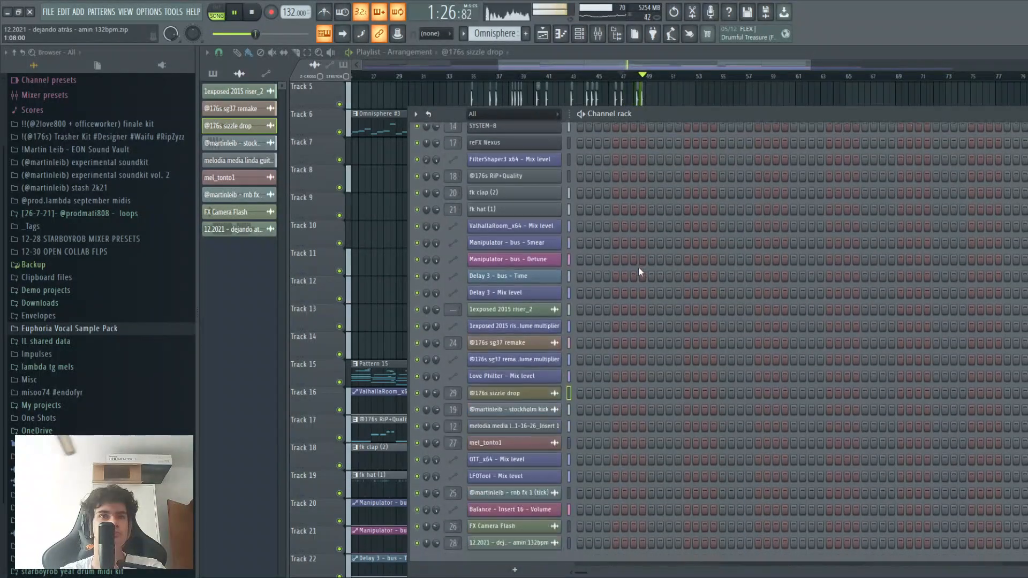
pyautogui.click(392, 272)
pyautogui.scroll(-3, 390, 253)
pyautogui.scroll(4, 391, 253)
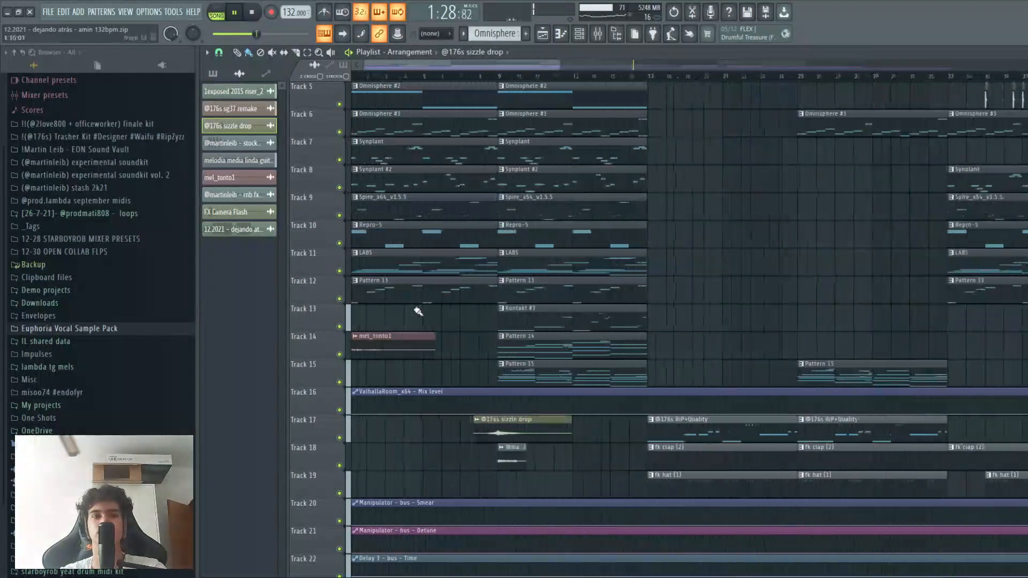
pyautogui.doubleClick(529, 424)
pyautogui.press('F9')
pyautogui.click(924, 250)
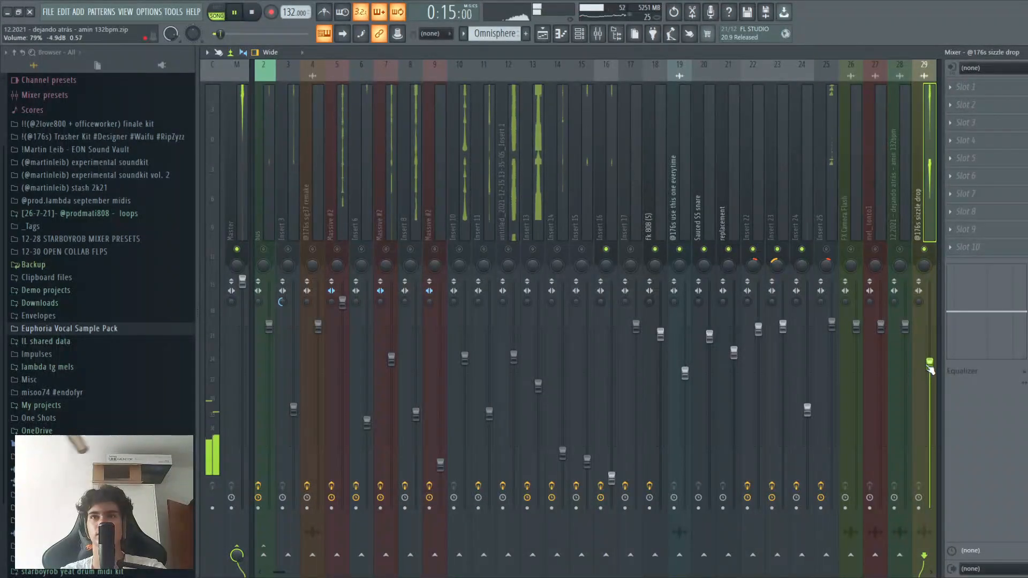
# Solo Insert 25, lower its fader slightly, and unmute Inserts 22 and 23 to balance it against them.
pyautogui.rightClick(826, 250)
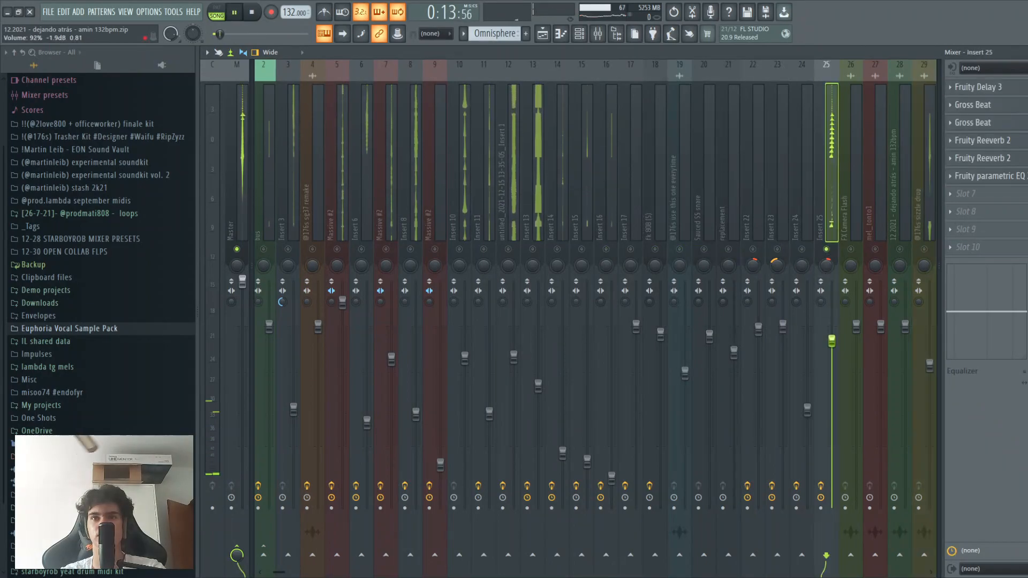
pyautogui.click(777, 250)
pyautogui.click(753, 249)
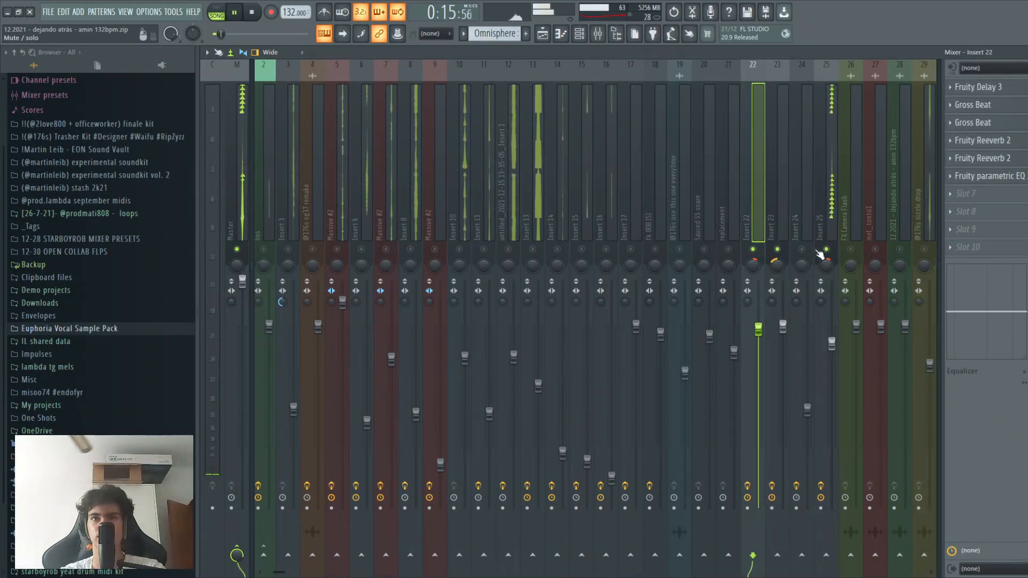
pyautogui.click(833, 342)
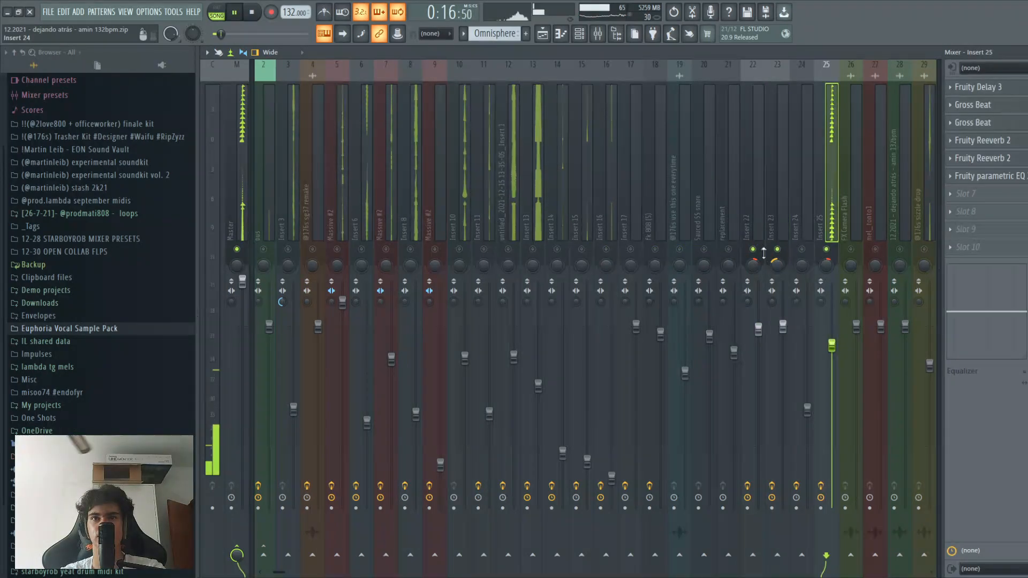
# Replay other sections of the arrangement and end the solo so that every mixer track is unmuted.
pyautogui.click(544, 35)
pyautogui.scroll(-4, 716, 112)
pyautogui.click(579, 79)
pyautogui.click(519, 79)
pyautogui.click(598, 34)
pyautogui.rightClick(557, 249)
pyautogui.rightClick(557, 250)
# Play the full arrangement from around bar 35 and check the levels in the mixer.
pyautogui.press('F9')
pyautogui.scroll(2, 502, 213)
pyautogui.scroll(1, 502, 213)
pyautogui.press('F9')
pyautogui.press('F9')
pyautogui.click(605, 78)
pyautogui.click(628, 77)
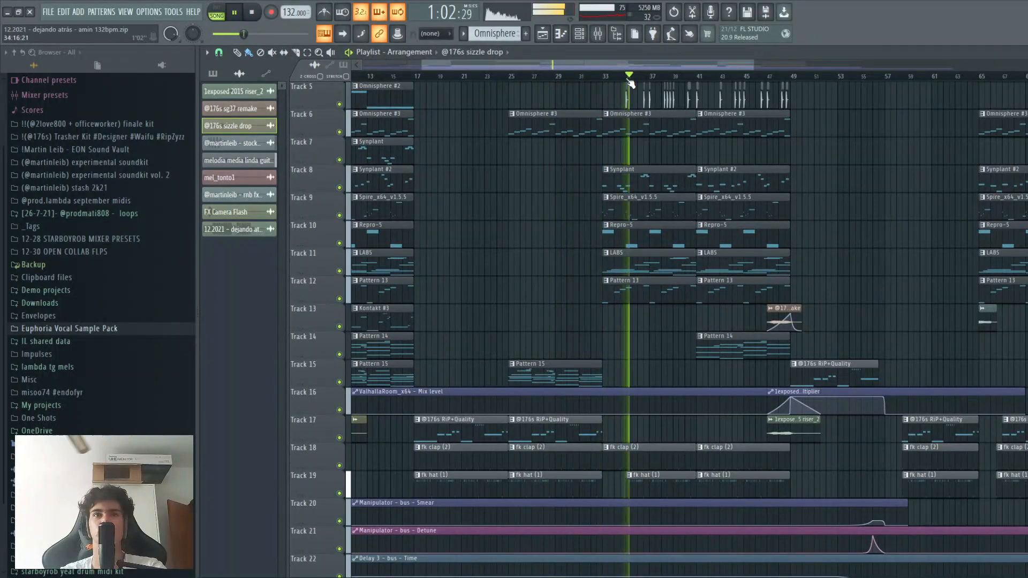
pyautogui.scroll(-3, 690, 197)
pyautogui.press('F9')
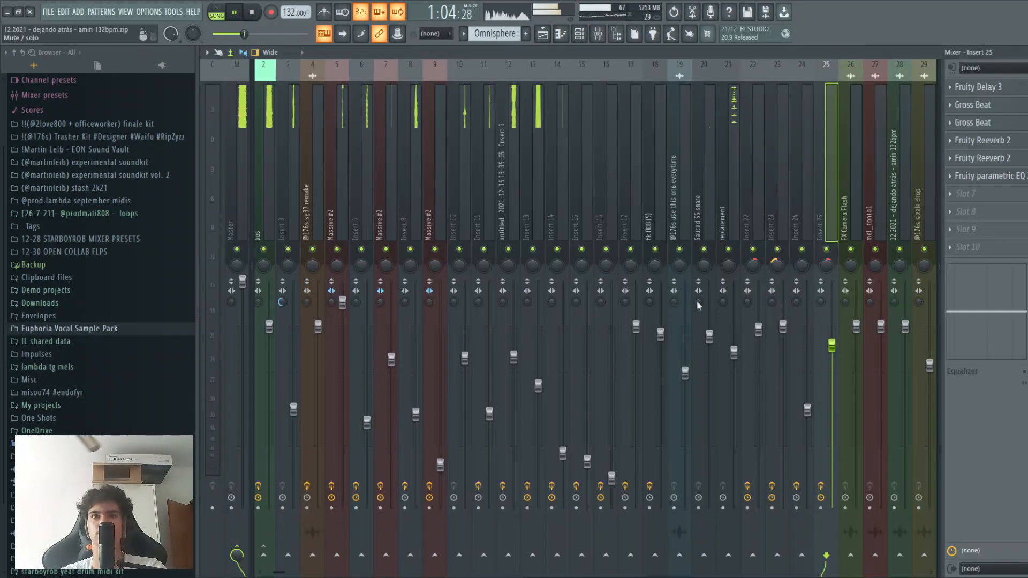
# Lower the Master fader to the same level as the bus fader and replay the section.
pyautogui.press('space')
pyautogui.click(246, 236)
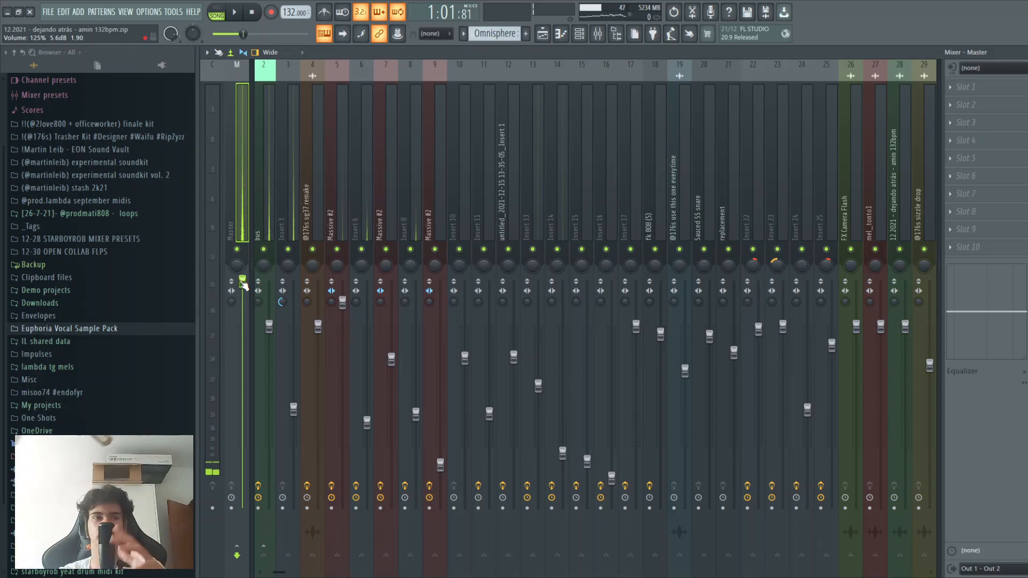
pyautogui.press('space')
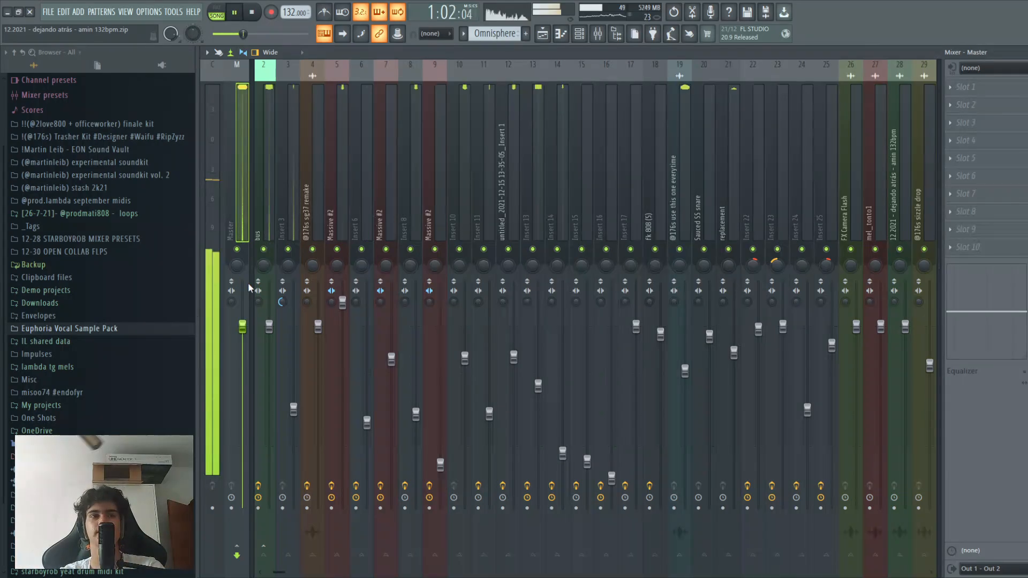
pyautogui.click(598, 34)
pyautogui.press('space')
# Play the arrangement from bar 8, lower Insert 13's fader slightly while it is soloed, and end the solo.
pyautogui.scroll(3, 541, 200)
pyautogui.press('F9')
pyautogui.click(541, 191)
pyautogui.click(282, 203)
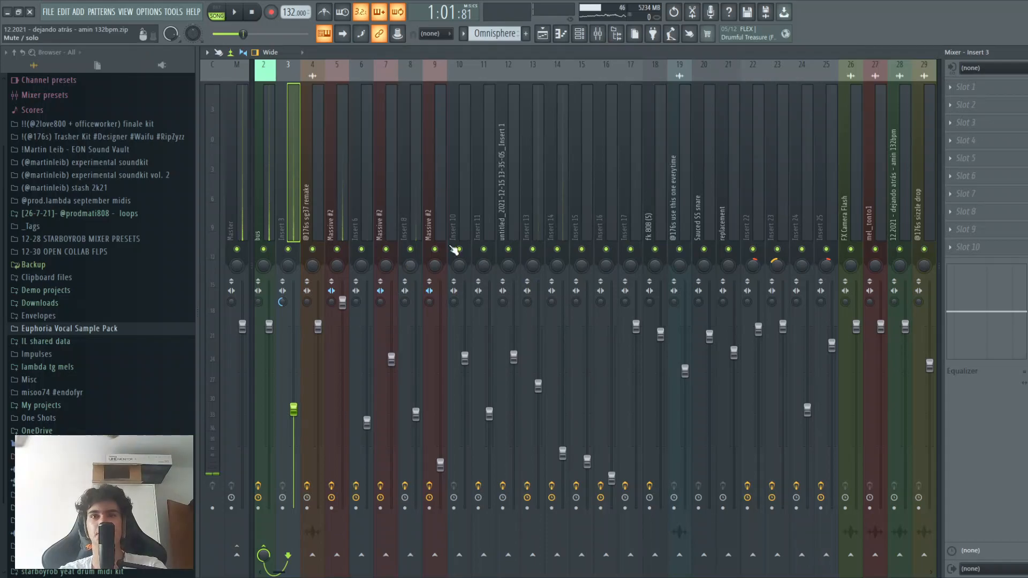
pyautogui.press('F5')
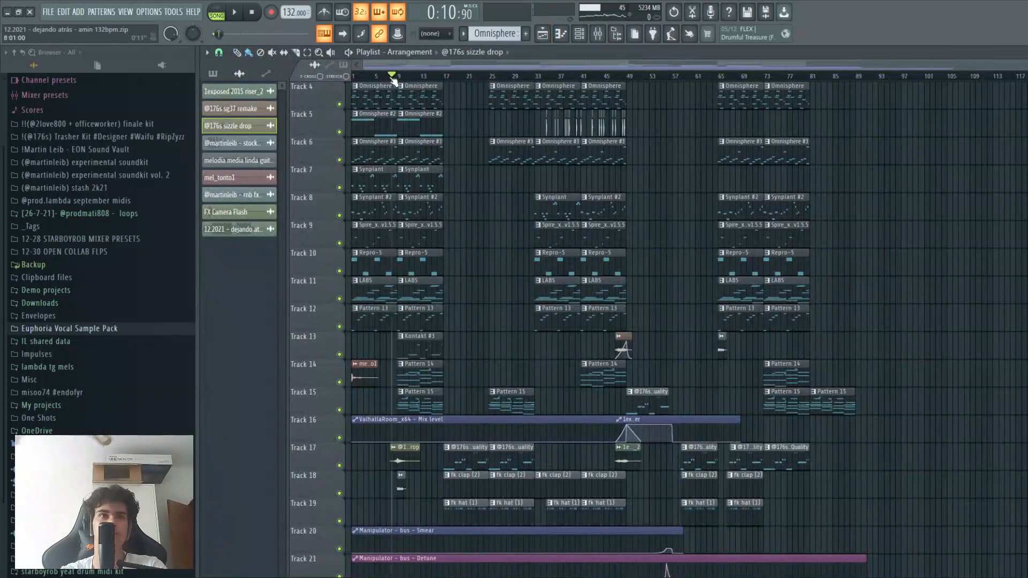
pyautogui.press('space')
pyautogui.press('F9')
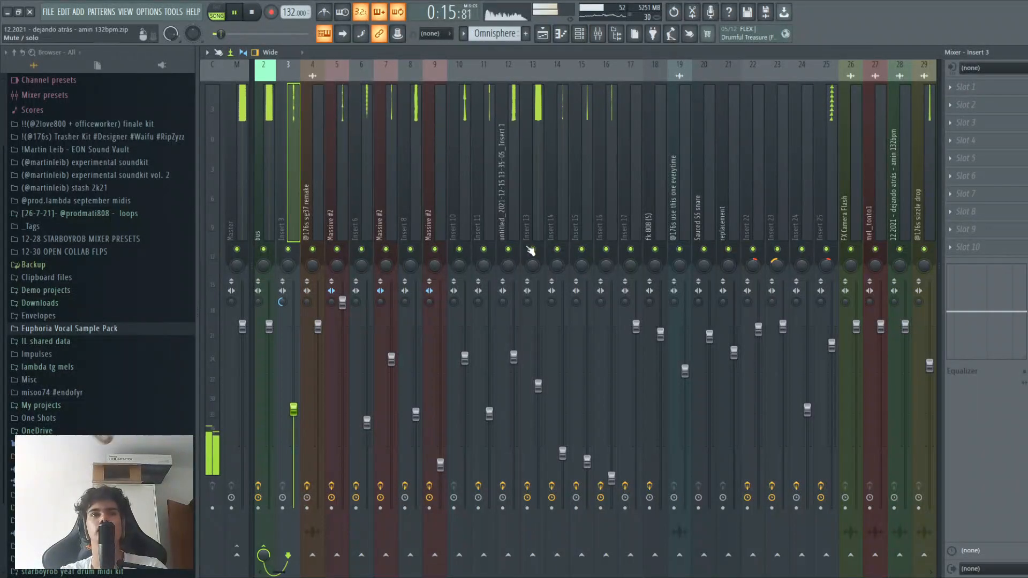
pyautogui.rightClick(530, 248)
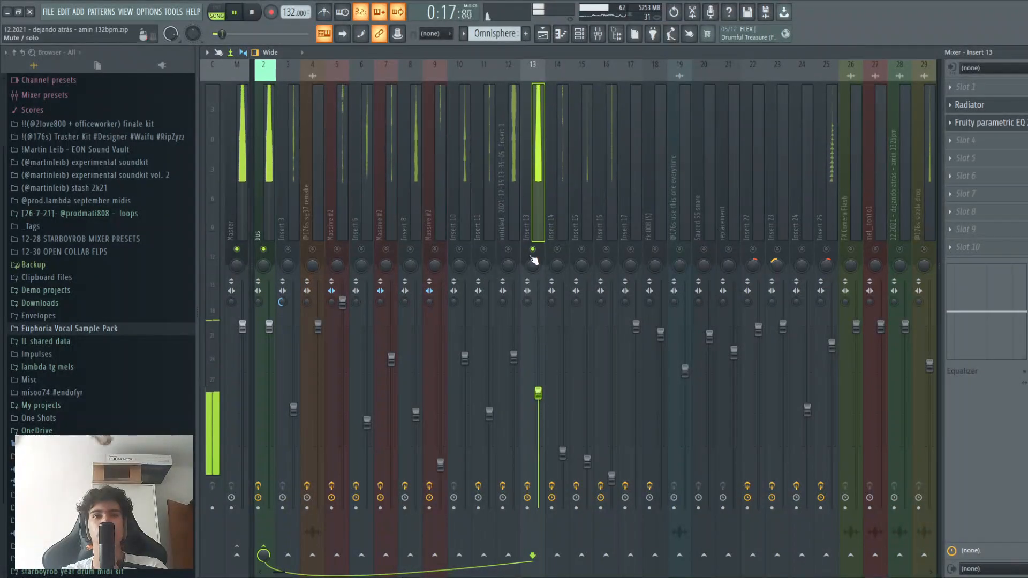
pyautogui.rightClick(532, 250)
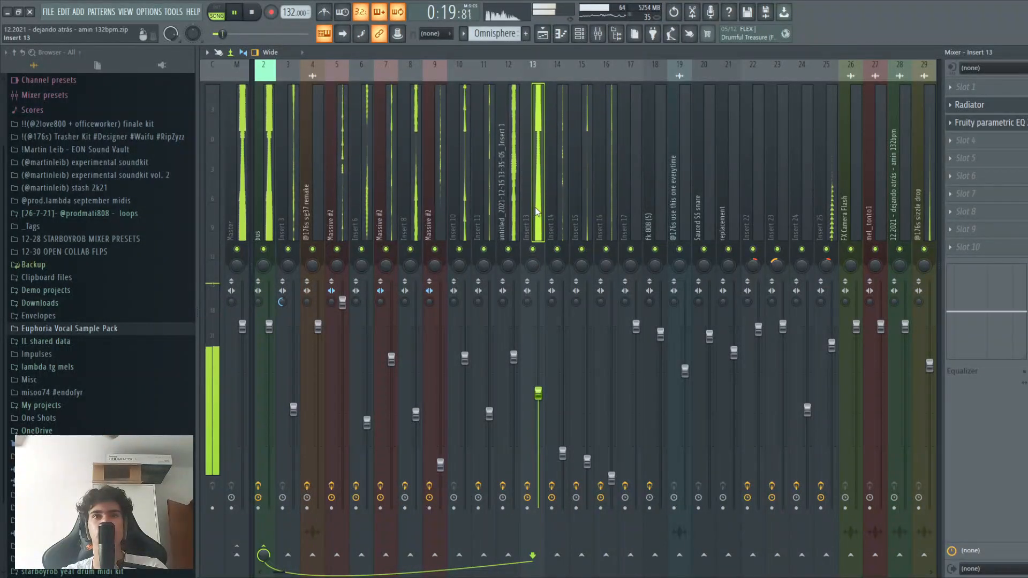
# Solo Insert 3 to hear it alone and lower its fader to about -15.1 dB (42%) in the full mix.
pyautogui.moveTo(537, 212); pyautogui.dragTo(59, 220)
pyautogui.click(641, 163)
pyautogui.rightClick(267, 250)
pyautogui.click(275, 211)
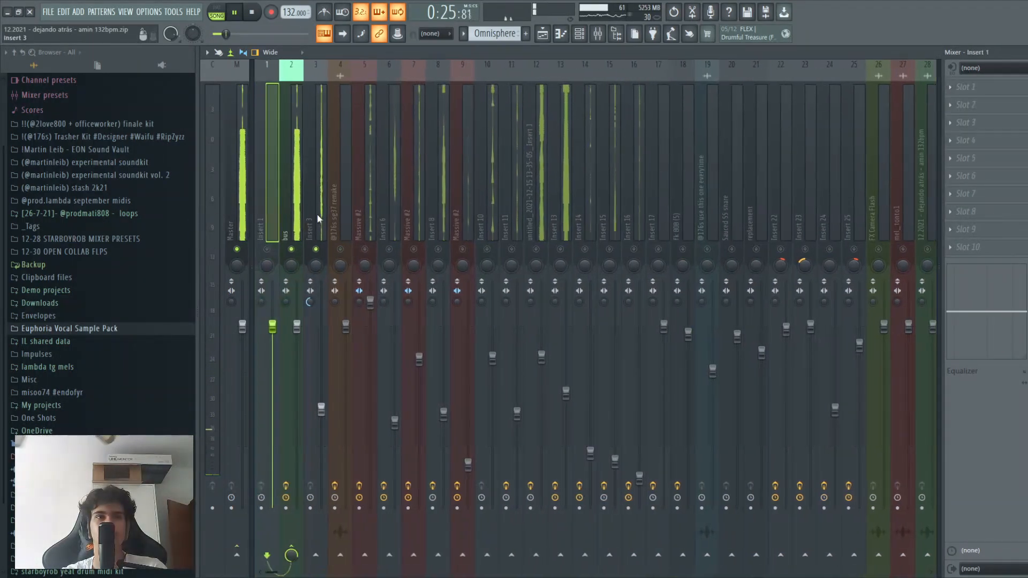
pyautogui.click(321, 231)
pyautogui.rightClick(317, 249)
pyautogui.rightClick(317, 249)
pyautogui.rightClick(317, 249)
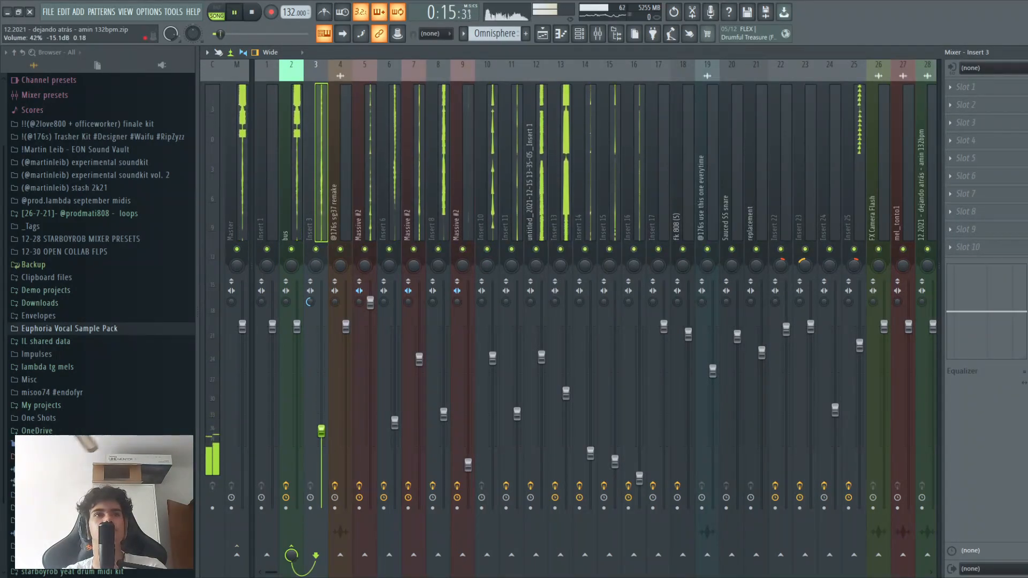
pyautogui.press('space')
pyautogui.moveTo(858, 230); pyautogui.dragTo(701, 241)
pyautogui.press('space')
pyautogui.click(361, 177)
pyautogui.moveTo(281, 179); pyautogui.dragTo(259, 200)
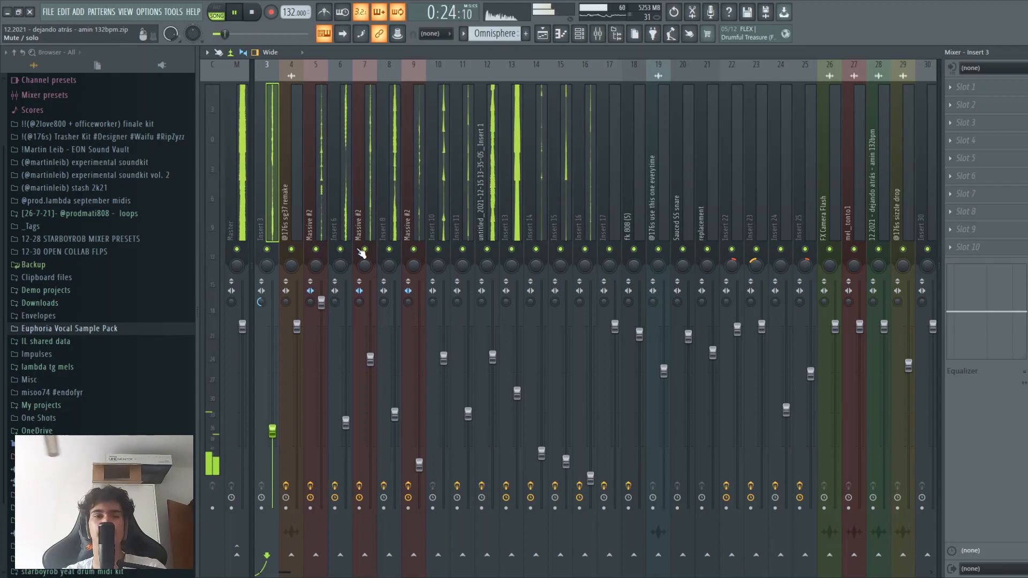
pyautogui.press('space')
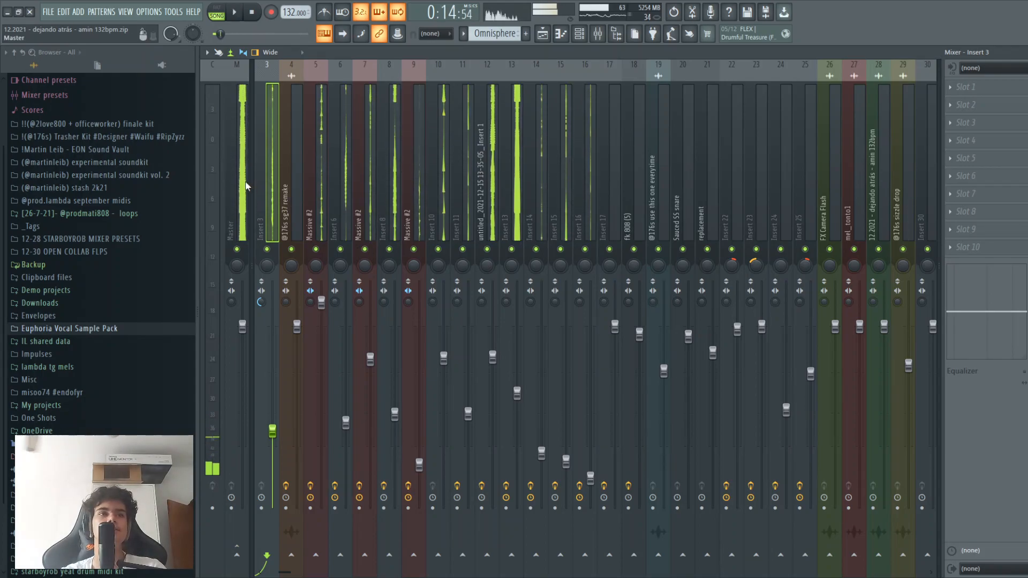
# Add a Fruity Multiband Compressor with the Mastering 6dB preset to the Master track and play the mix.
pyautogui.click(246, 187)
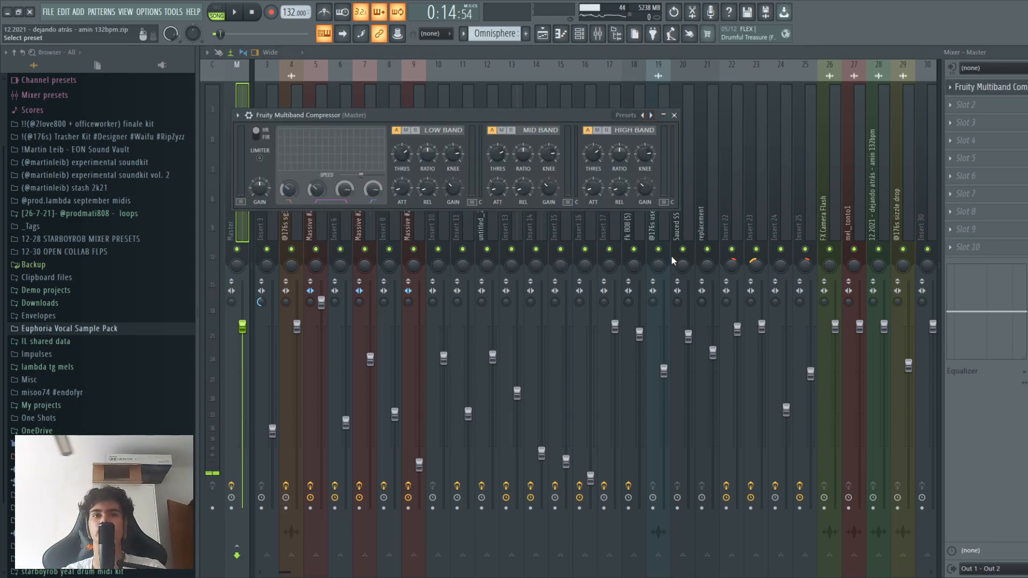
pyautogui.moveTo(380, 118); pyautogui.dragTo(429, 120)
pyautogui.press('space')
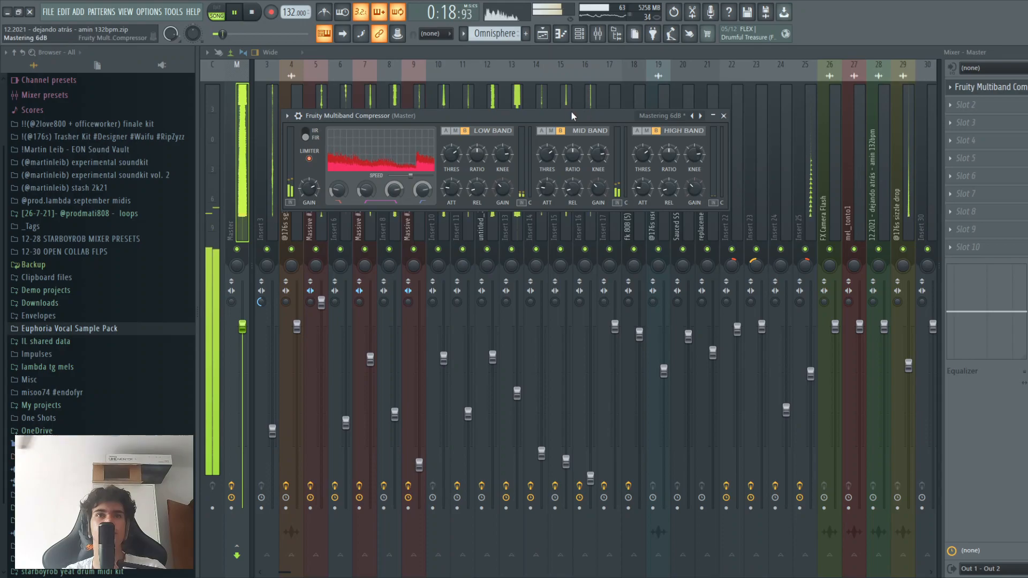
# Play the arrangement from around bar 24 and add a Fruity soft clipper in the Master track's second effect slot.
pyautogui.click(547, 38)
pyautogui.click(484, 76)
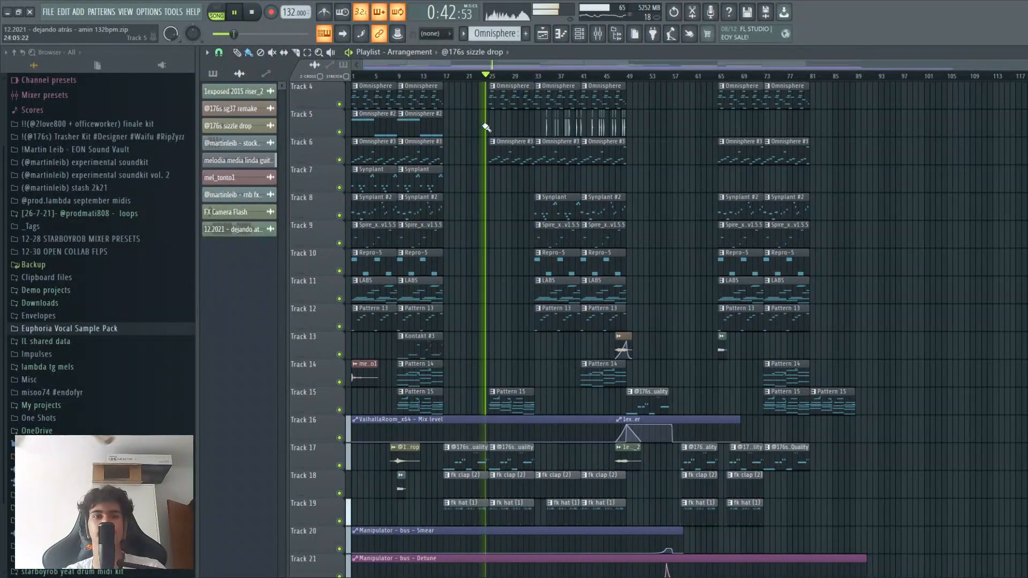
pyautogui.scroll(-1, 466, 145)
pyautogui.press('F9')
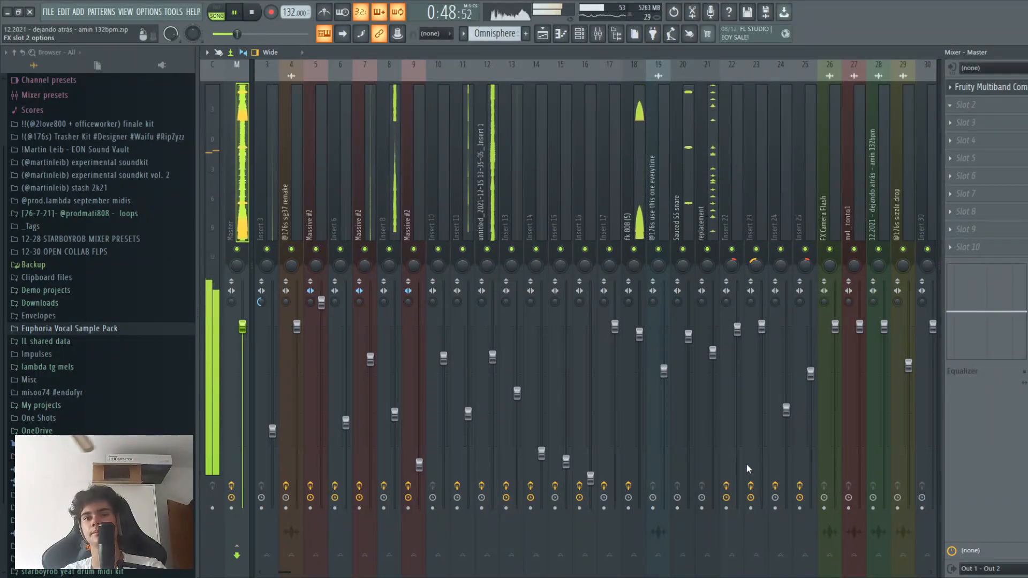
pyautogui.press('space')
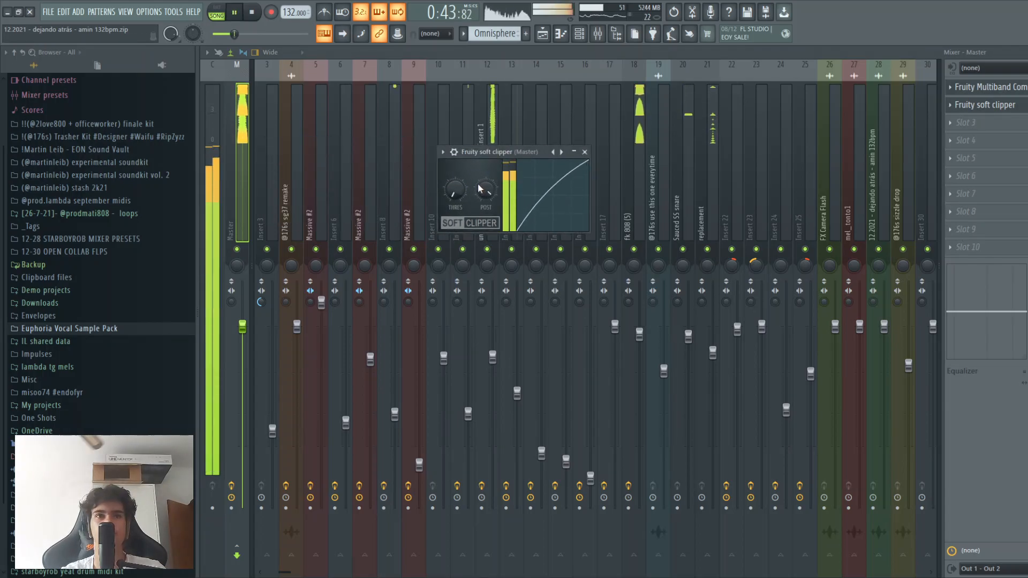
# Try the fk 808 (5) fader at about 0.6 dB (103%) and return it to its earlier level.
pyautogui.moveTo(639, 335); pyautogui.dragTo(639, 323)
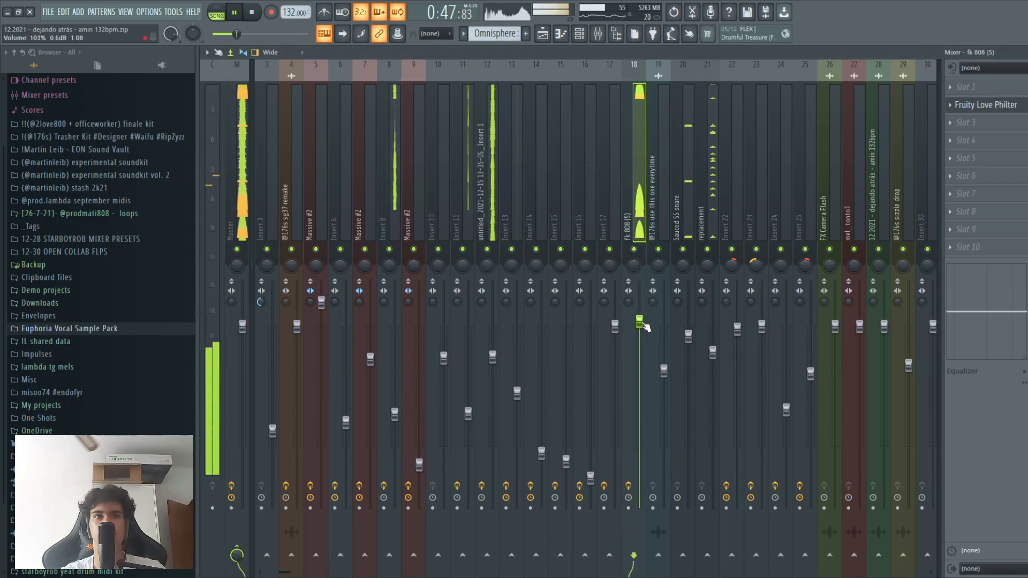
pyautogui.moveTo(641, 319); pyautogui.dragTo(640, 325)
pyautogui.press('space')
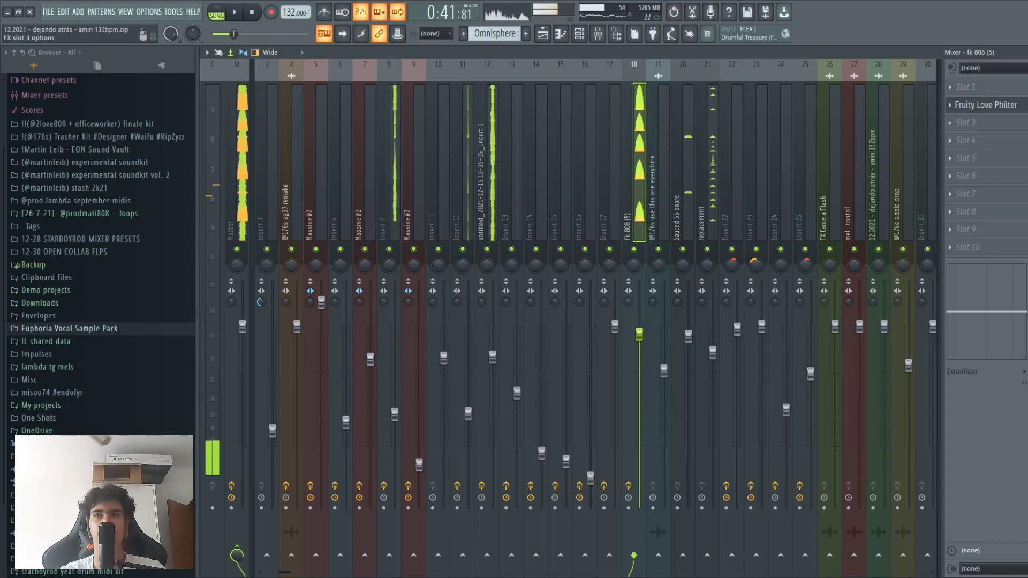
# Open the Master track's Fruity soft clipper.
pyautogui.click(244, 129)
pyautogui.click(985, 105)
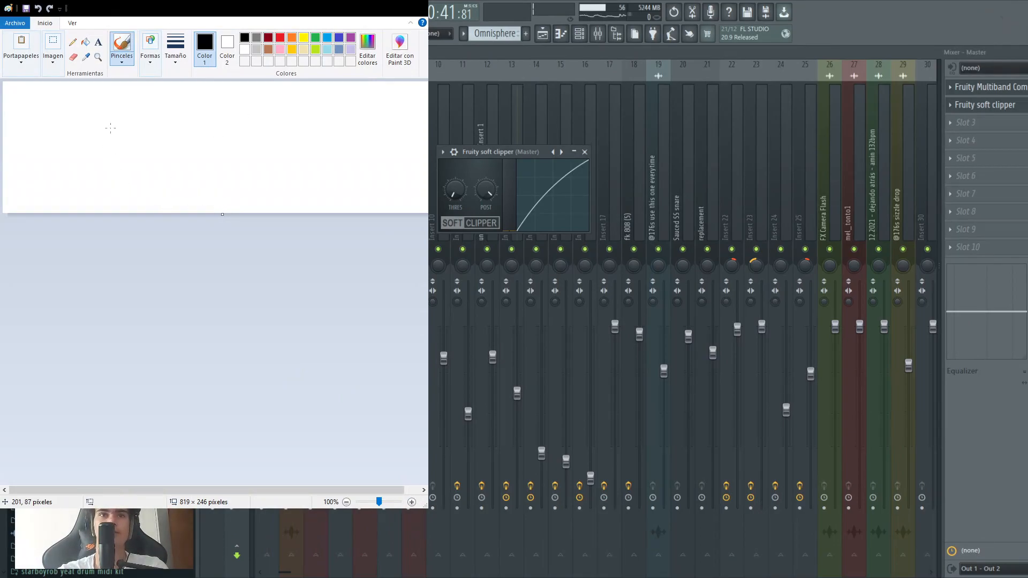
# Switch to Paint and draw a black vertical axis crossed by green, yellow and red horizontal level lines.
pyautogui.click(280, 38)
pyautogui.click(244, 38)
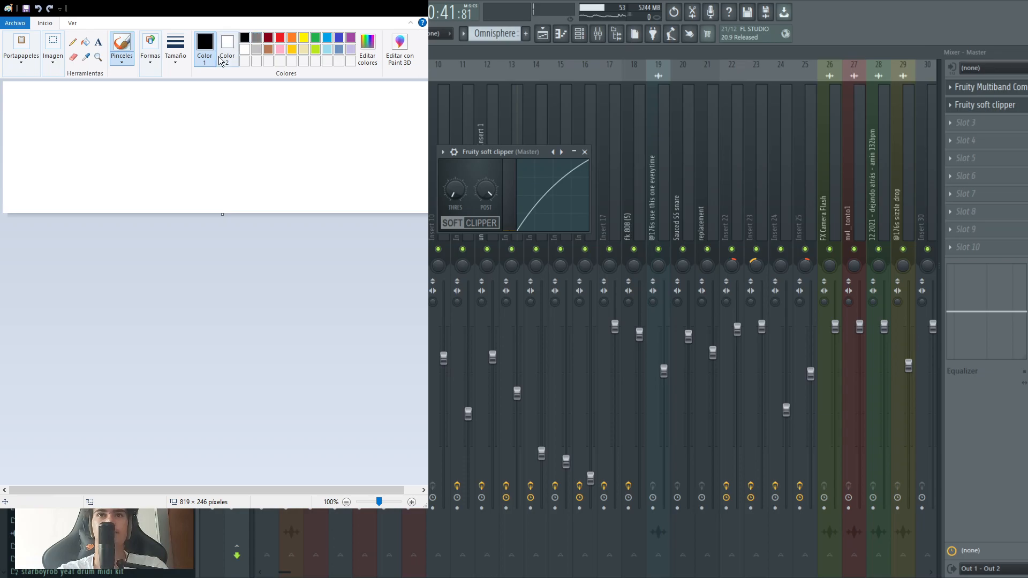
pyautogui.moveTo(157, 83); pyautogui.dragTo(150, 212)
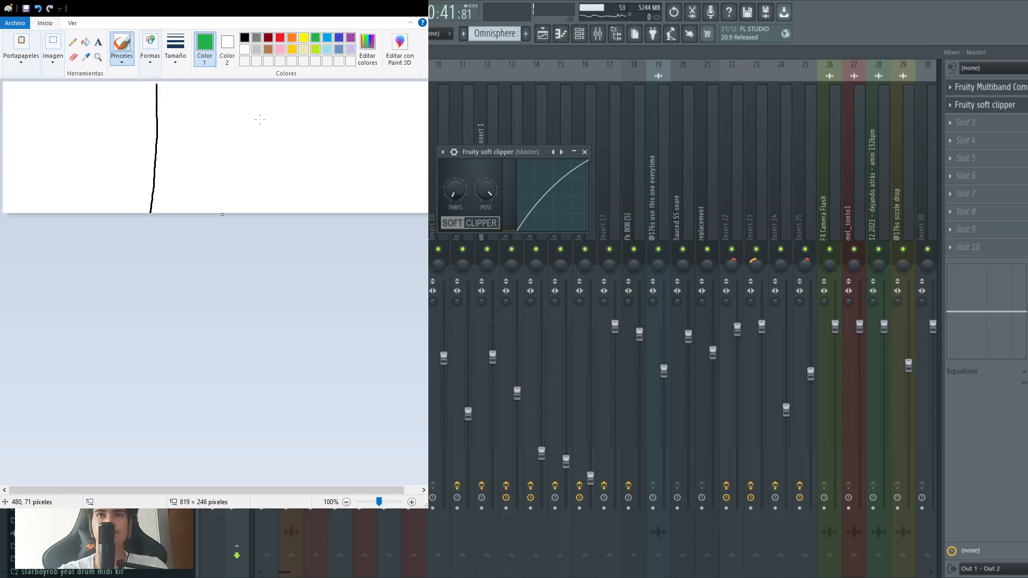
pyautogui.moveTo(143, 171); pyautogui.dragTo(428, 185)
pyautogui.moveTo(156, 131); pyautogui.dragTo(428, 136)
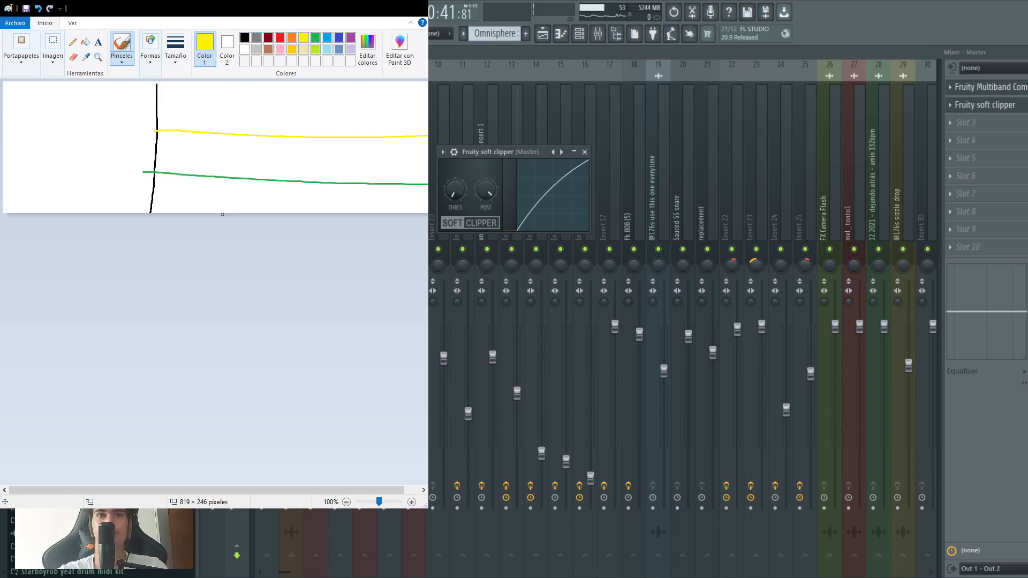
pyautogui.moveTo(143, 101); pyautogui.dragTo(428, 115)
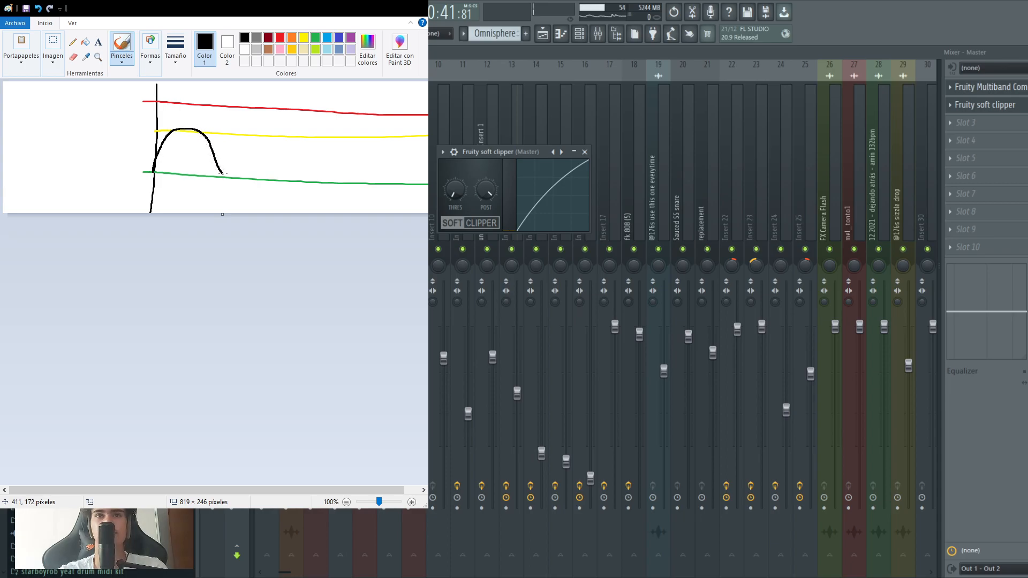
# Try sketching a black arched waveform from the green line up to the yellow line and undo it.
pyautogui.moveTo(350, 178); pyautogui.dragTo(352, 181)
pyautogui.hotkey('ctrl', 'z')
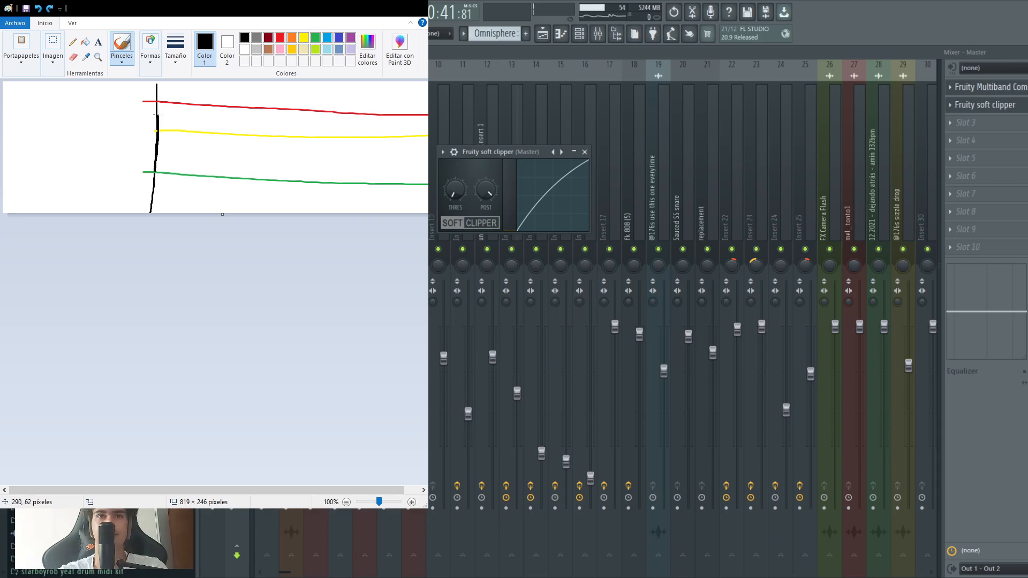
pyautogui.moveTo(226, 126); pyautogui.dragTo(239, 130)
pyautogui.hotkey('ctrl', 'z')
# Draw a black waveform that starts above the red line at the axis, decays, and returns along the green line.
pyautogui.moveTo(157, 86)
pyautogui.mouseDown()
pyautogui.moveTo(365, 155)
pyautogui.moveTo(133, 177)
pyautogui.mouseUp()
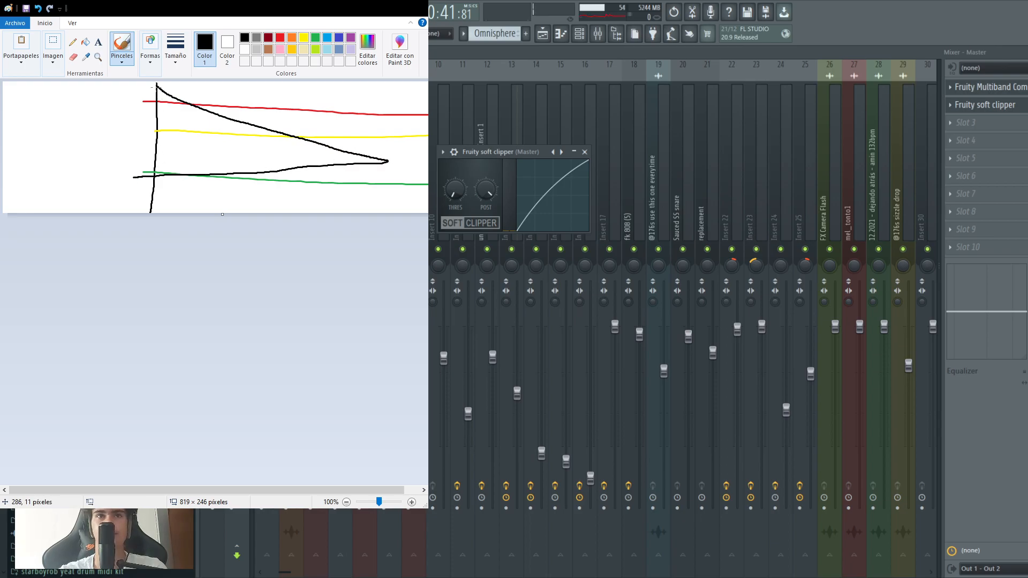
pyautogui.scroll(-1, 158, 101)
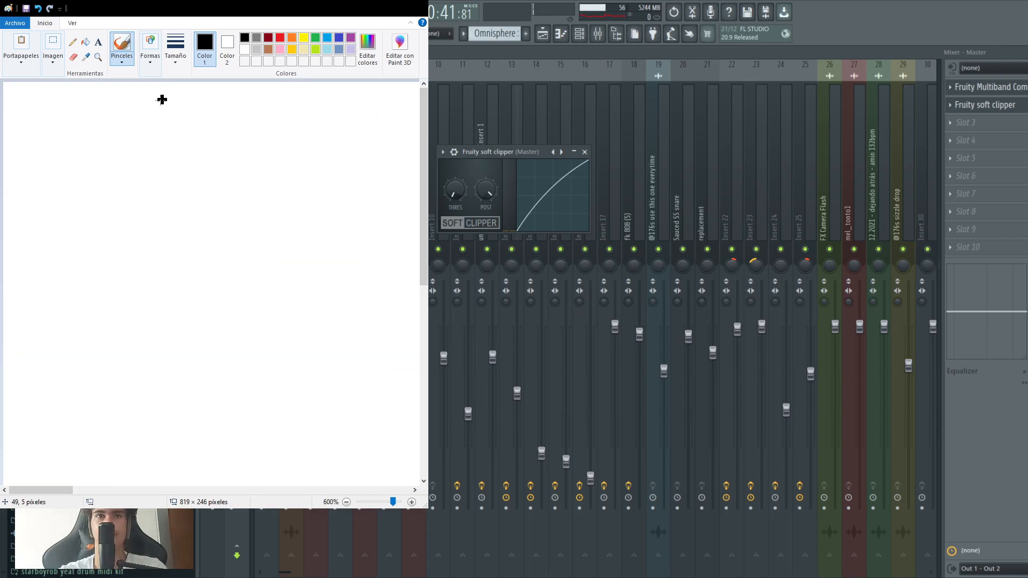
pyautogui.scroll(3, 86, 97)
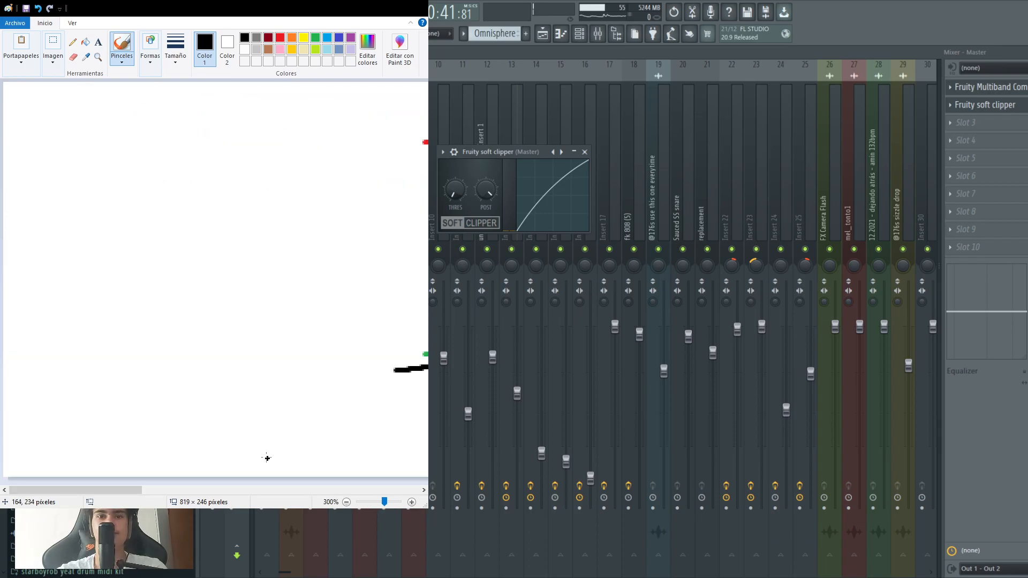
pyautogui.hscroll(3, 271, 312)
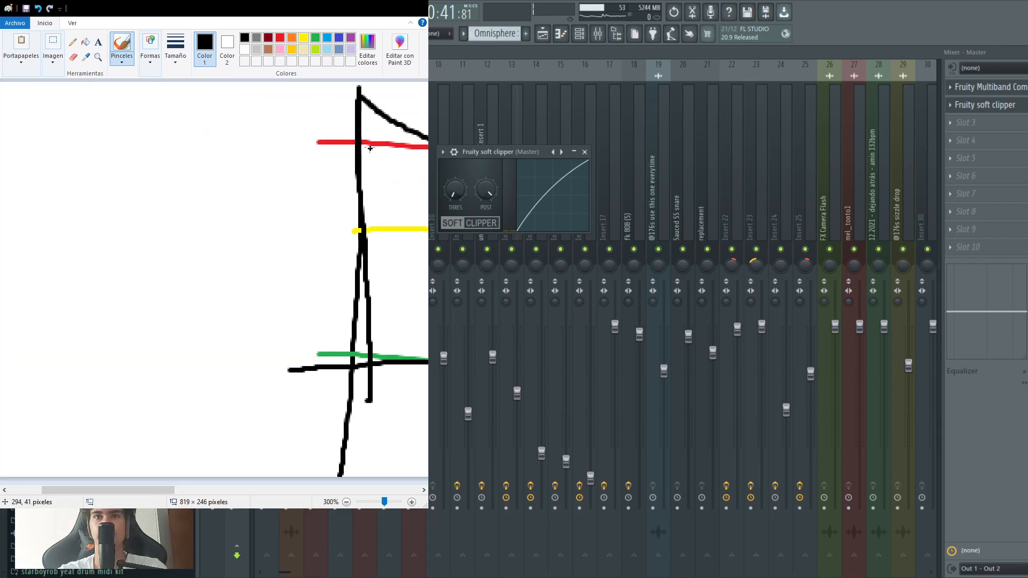
# Try extra black strokes beside the vertical axis and undo them.
pyautogui.moveTo(325, 156)
pyautogui.mouseDown()
pyautogui.moveTo(333, 135)
pyautogui.moveTo(333, 159)
pyautogui.mouseUp()
pyautogui.hotkey('ctrl', 'z')
pyautogui.hotkey('ctrl', 'z')
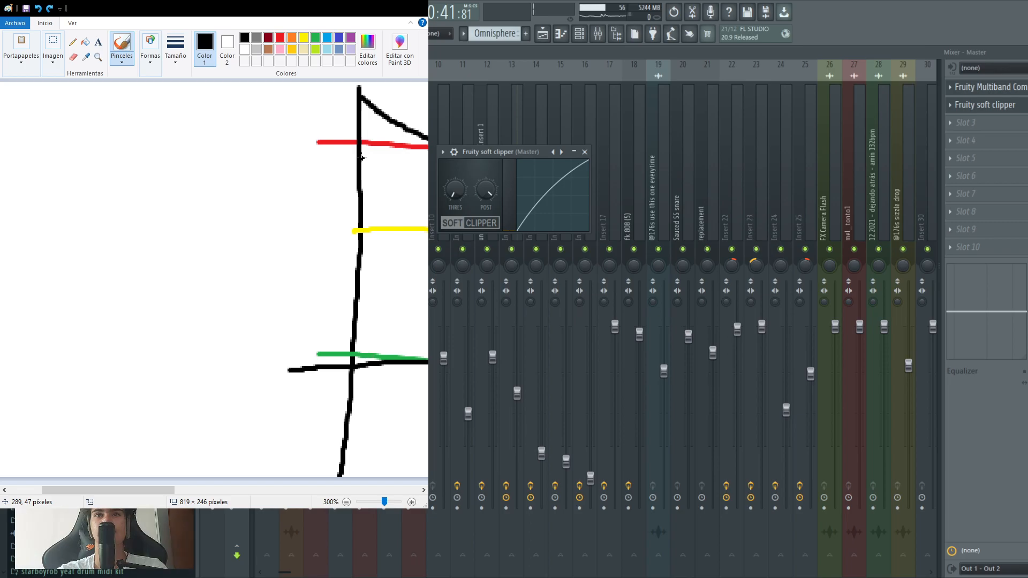
pyautogui.scroll(-5, 308, 153)
pyautogui.scroll(4, 310, 156)
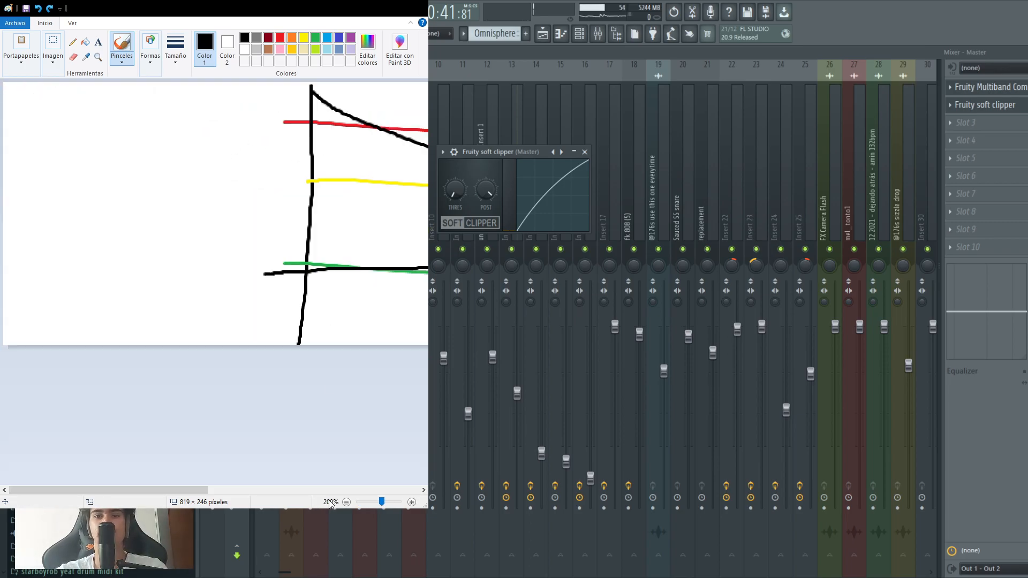
# Erase the black waveform's peak above the red line and draw a flat black top along the red line instead.
pyautogui.moveTo(142, 490); pyautogui.dragTo(290, 489)
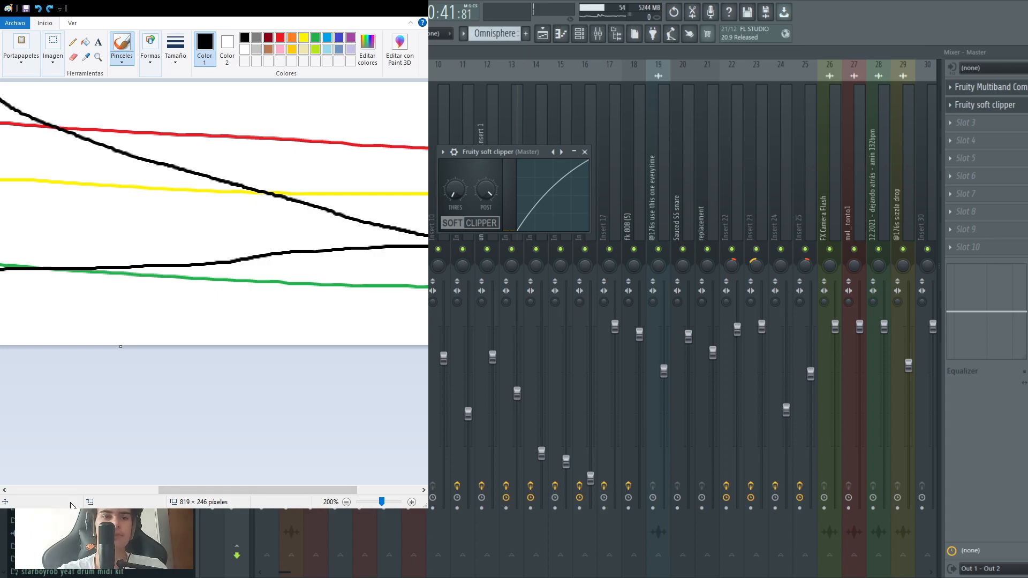
pyautogui.click(3, 490)
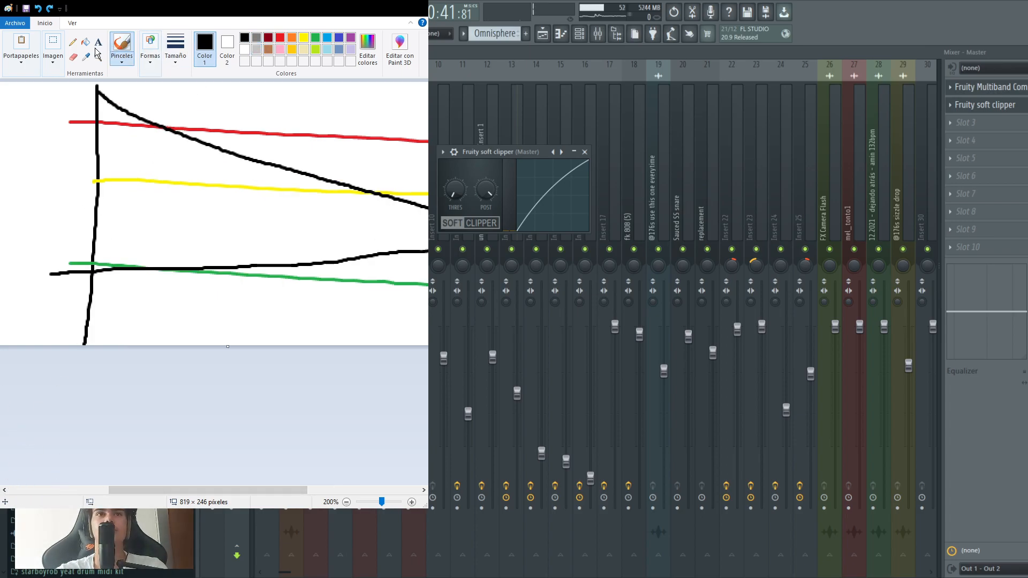
pyautogui.click(73, 57)
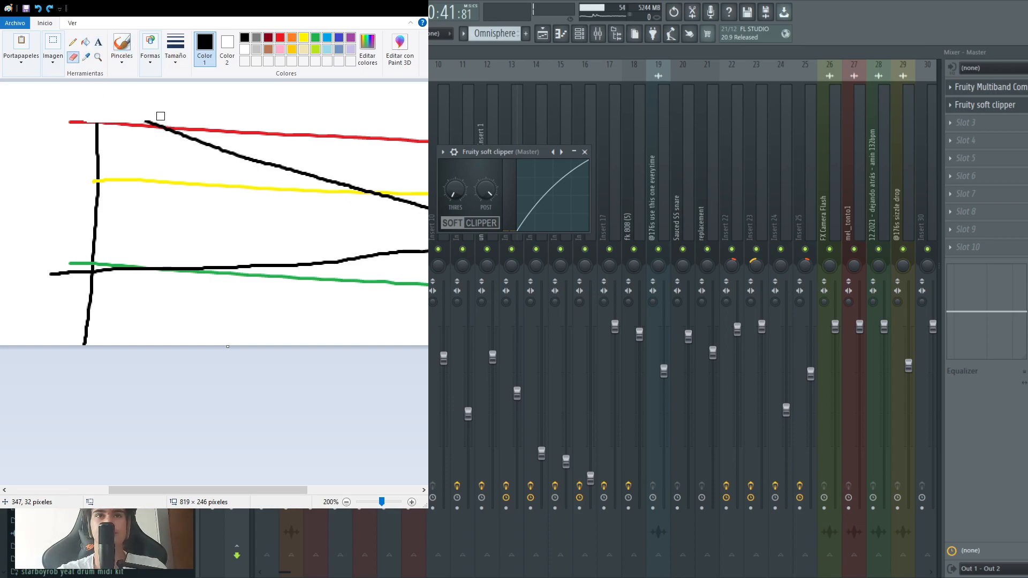
pyautogui.click(122, 48)
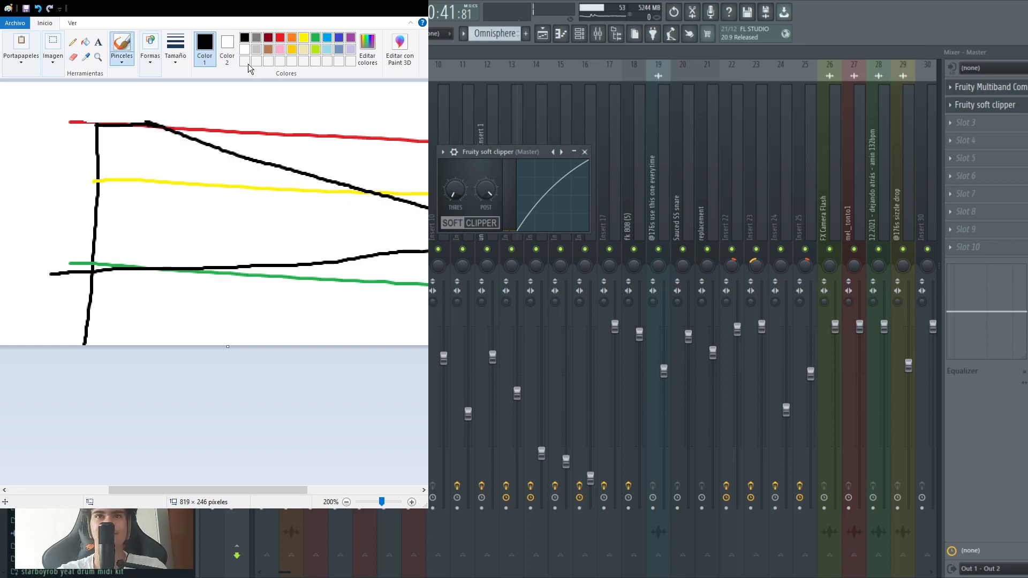
pyautogui.click(73, 56)
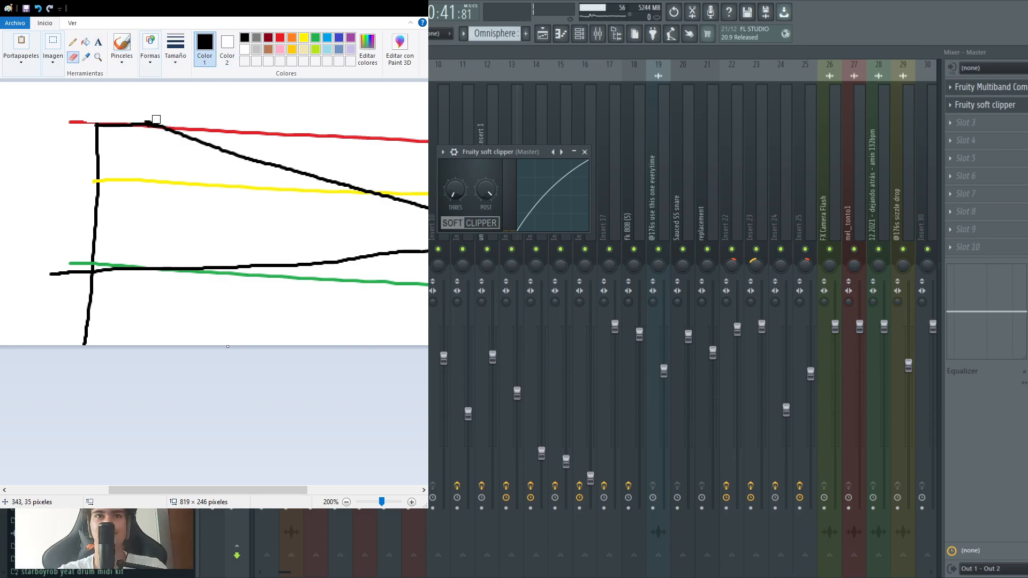
pyautogui.scroll(-3, 86, 122)
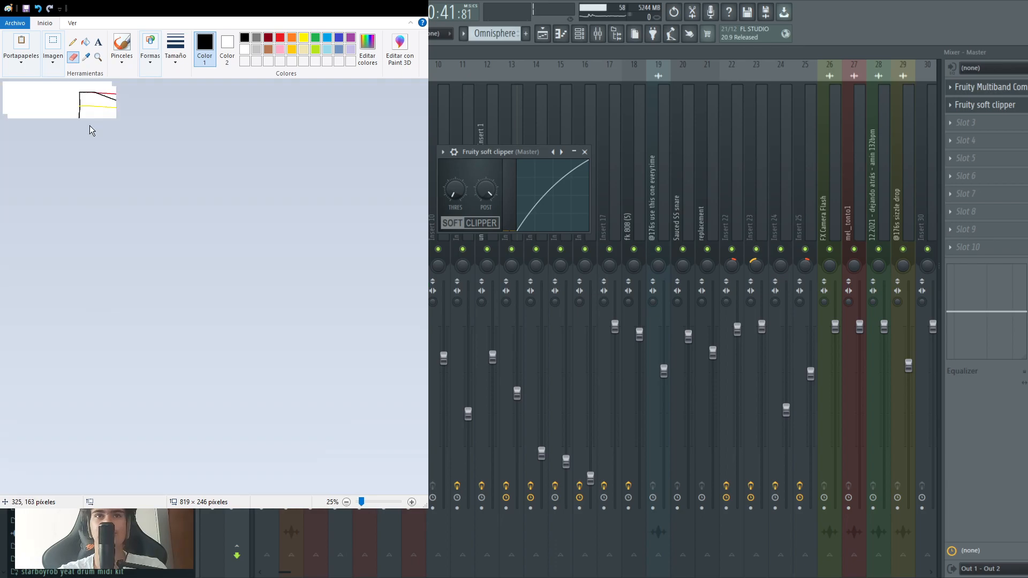
pyautogui.scroll(2, 195, 149)
pyautogui.hotkey('ctrl', 'z')
pyautogui.scroll(4, 170, 111)
pyautogui.scroll(-5, 169, 110)
pyautogui.scroll(1, 196, 128)
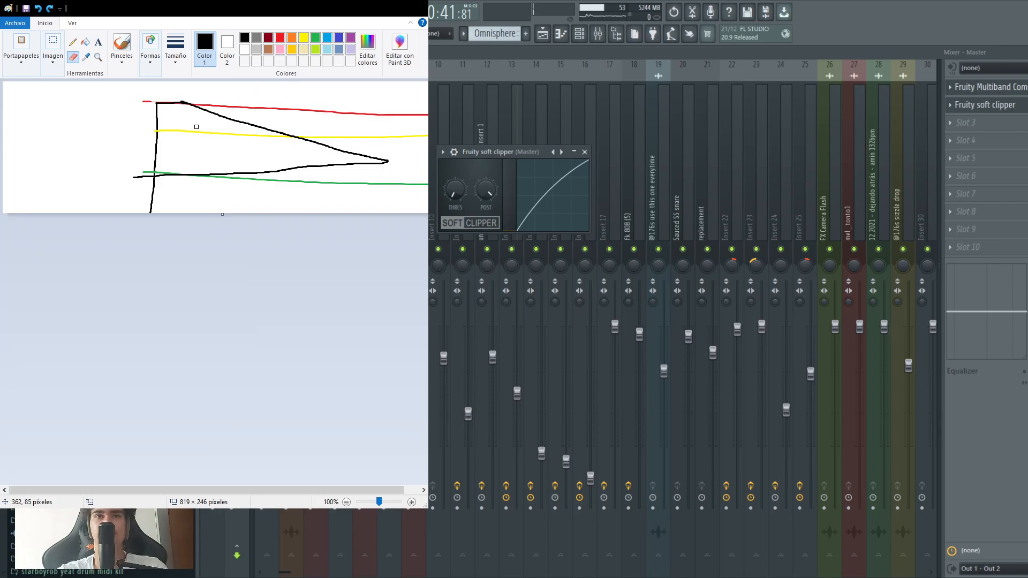
# Erase the flat top and draw a rounded black curve from the vertical axis into the waveform at the red line.
pyautogui.click(122, 46)
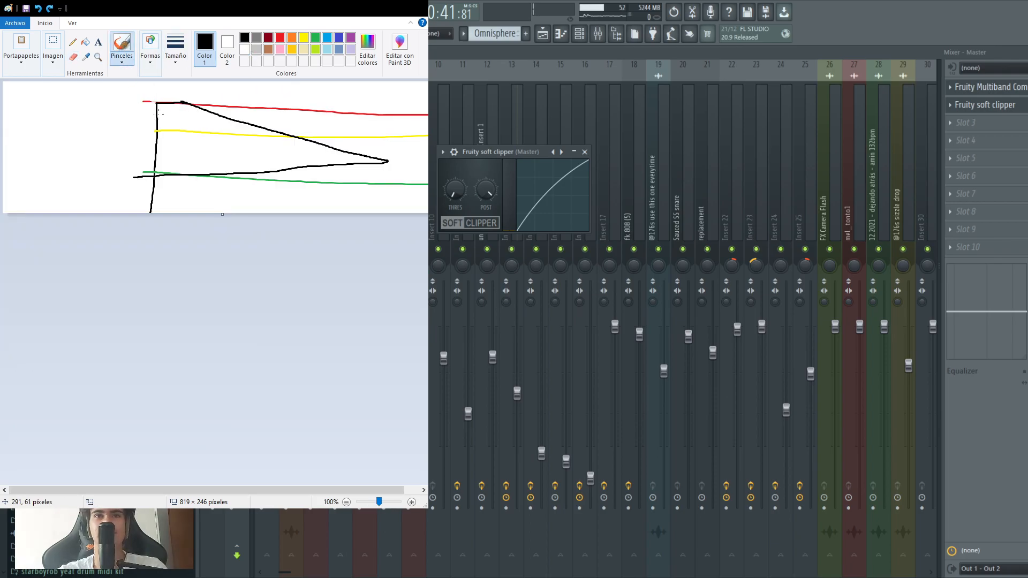
pyautogui.click(74, 57)
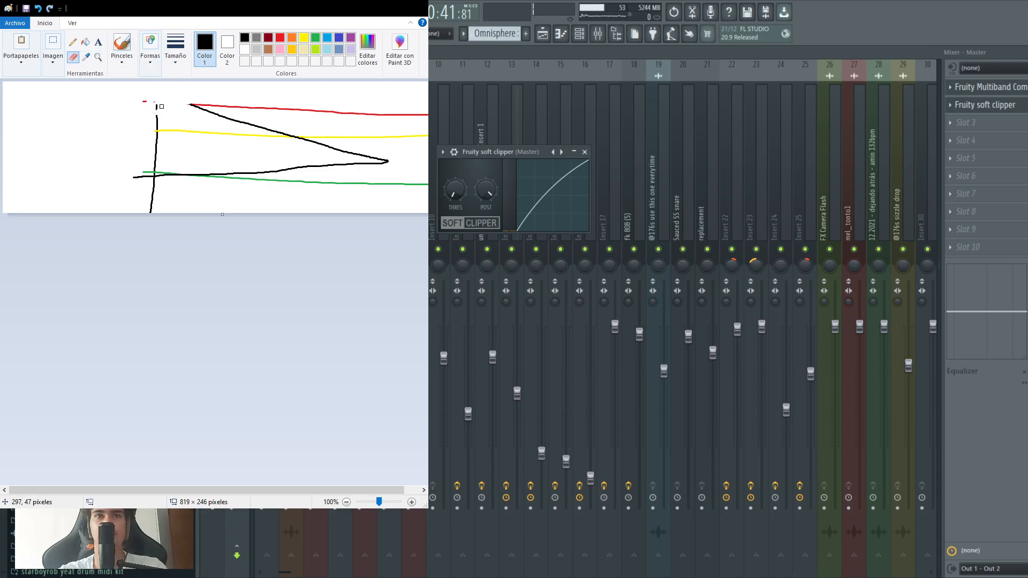
pyautogui.click(132, 46)
pyautogui.moveTo(157, 117)
pyautogui.mouseDown()
pyautogui.moveTo(166, 106)
pyautogui.moveTo(196, 109)
pyautogui.mouseUp()
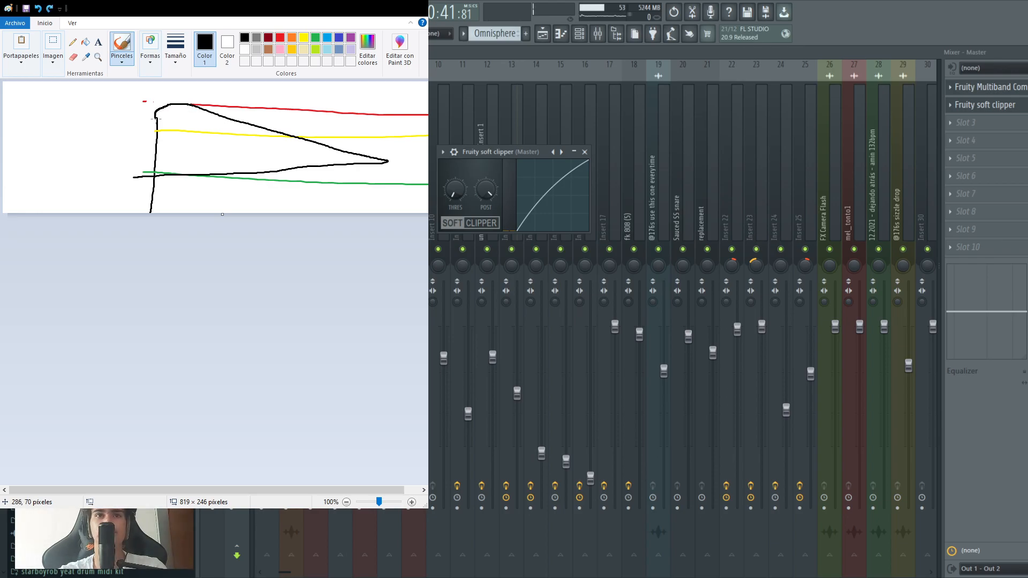
pyautogui.scroll(3, 174, 120)
pyautogui.scroll(-3, 285, 149)
pyautogui.scroll(1, 351, 183)
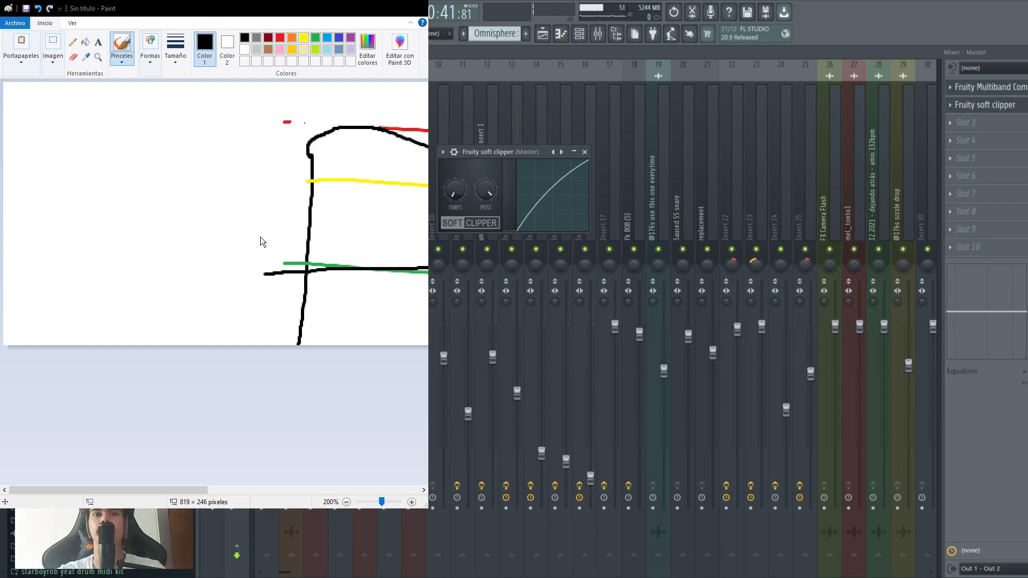
# Switch to FL Studio and set the Master soft clipper's post gain to 94%, auditioning the song.
pyautogui.hotkey('alt', 'Tab')
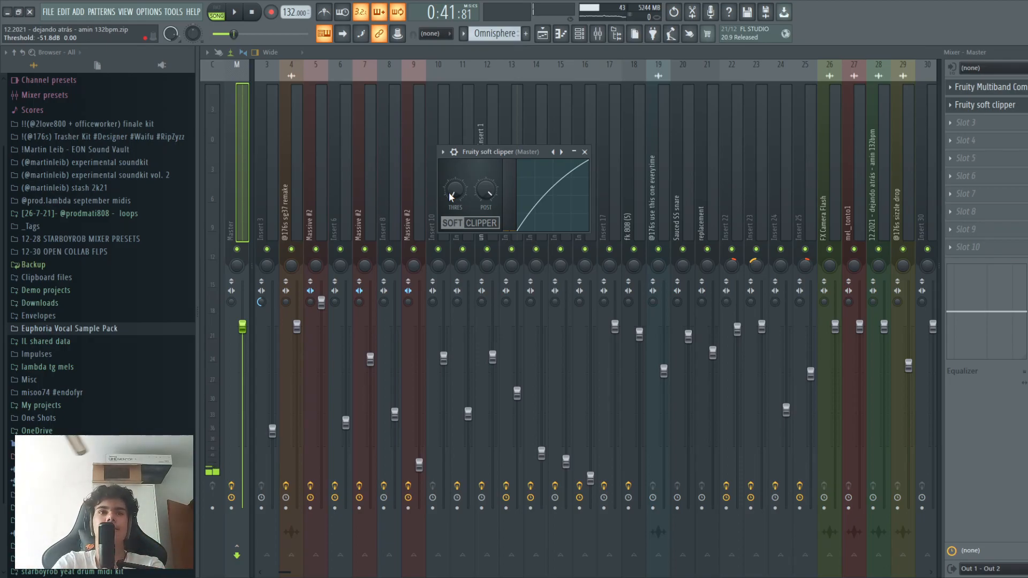
pyautogui.moveTo(490, 194)
pyautogui.mouseDown()
pyautogui.moveTo(485, 168)
pyautogui.moveTo(484, 182)
pyautogui.mouseUp()
pyautogui.press('space')
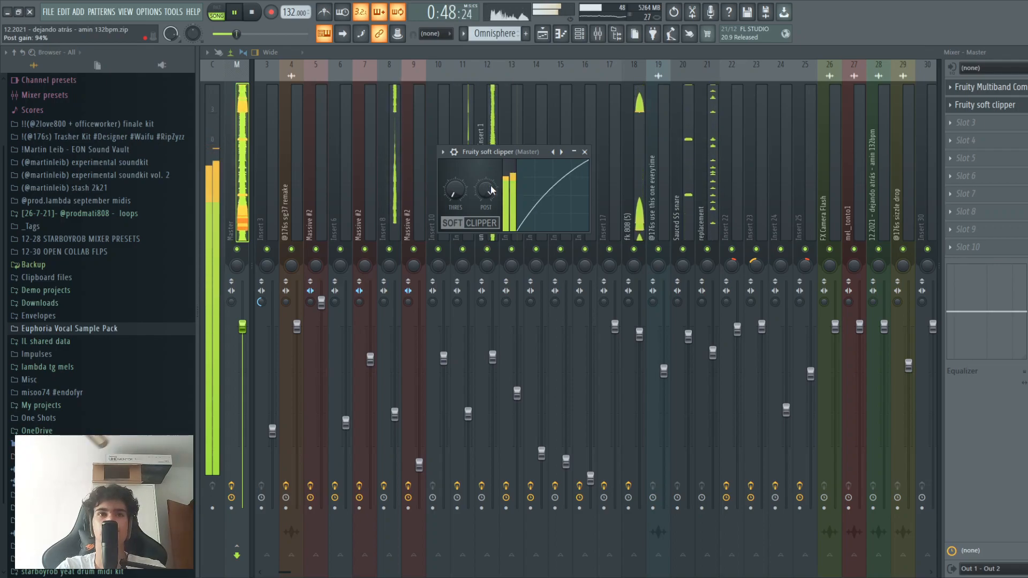
pyautogui.press('space')
# Add Fruity parametric EQ 2 to slot 3 of the Master while auditioning the song.
pyautogui.click(1020, 105)
pyautogui.press('space')
pyautogui.press('space')
pyautogui.press('space')
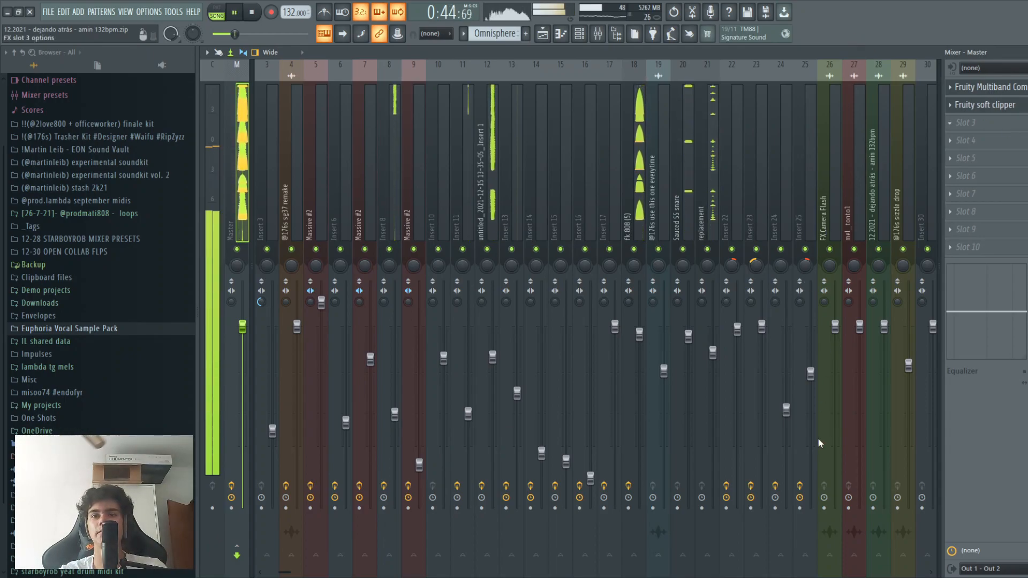
pyautogui.press('space')
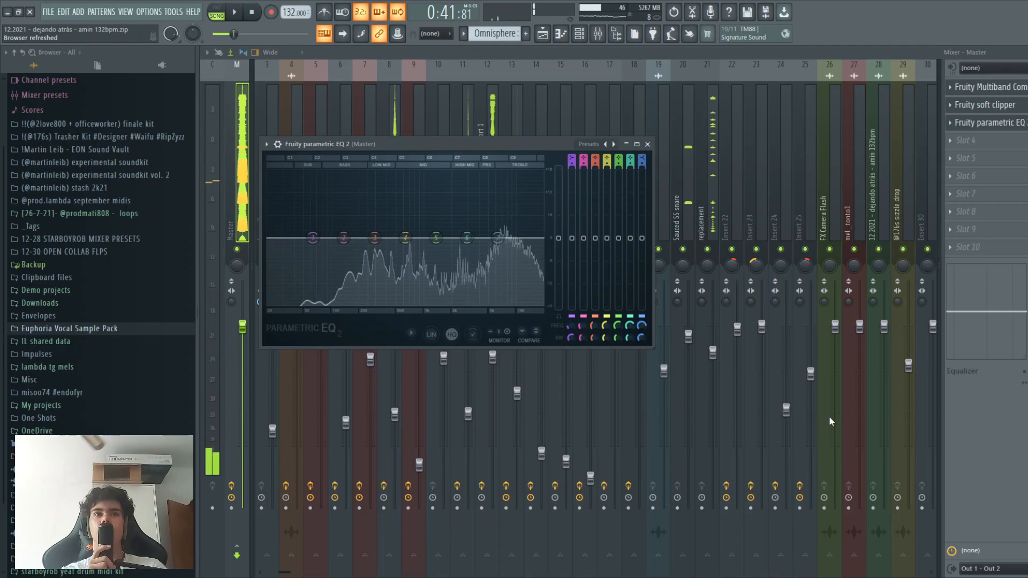
# Load the "20Hz + 18kHz cut" preset in the EQ and move it to the first Master effect slot.
pyautogui.press('space')
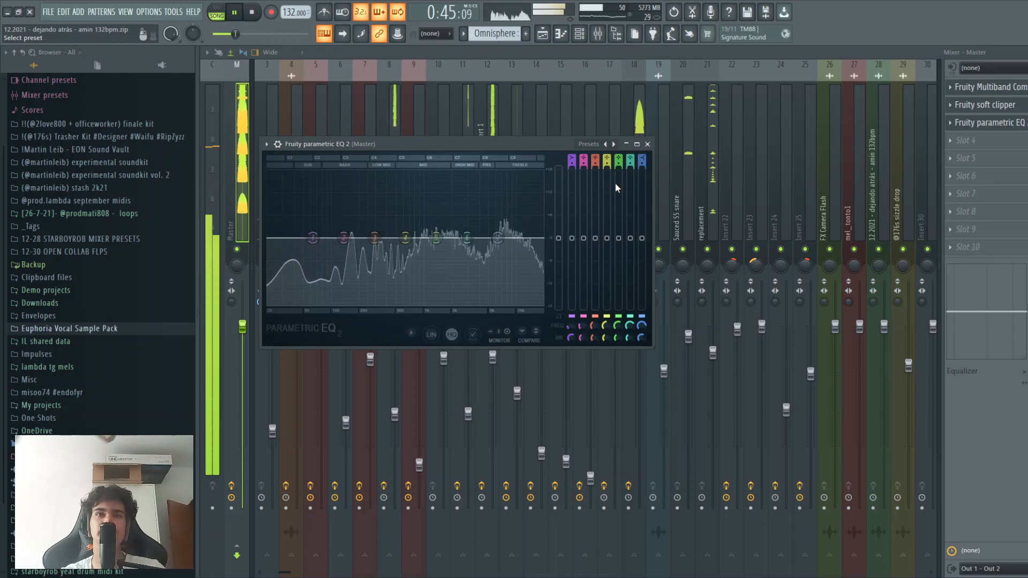
pyautogui.click(614, 144)
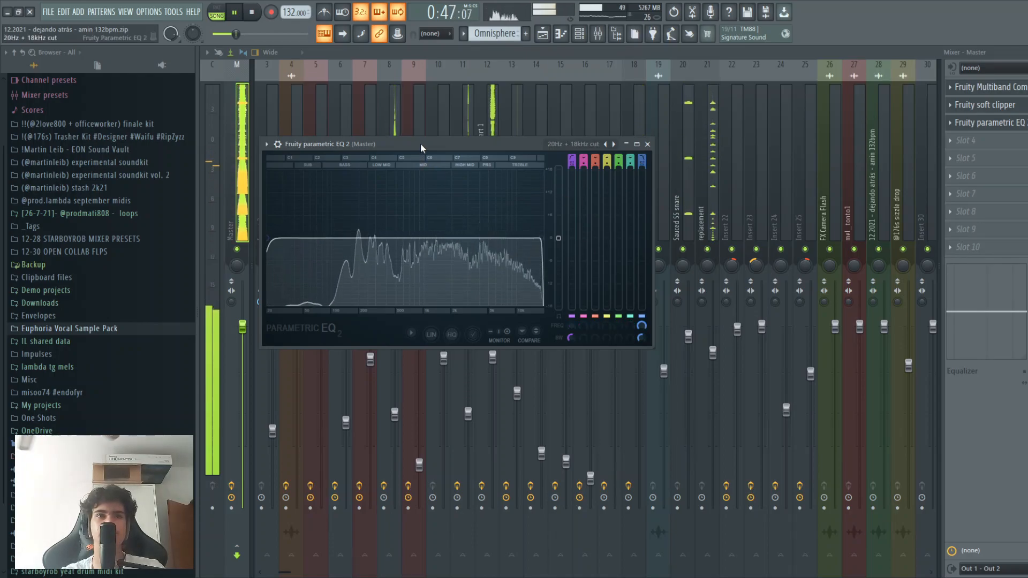
pyautogui.moveTo(420, 143); pyautogui.dragTo(436, 141)
pyautogui.moveTo(985, 123); pyautogui.dragTo(987, 88)
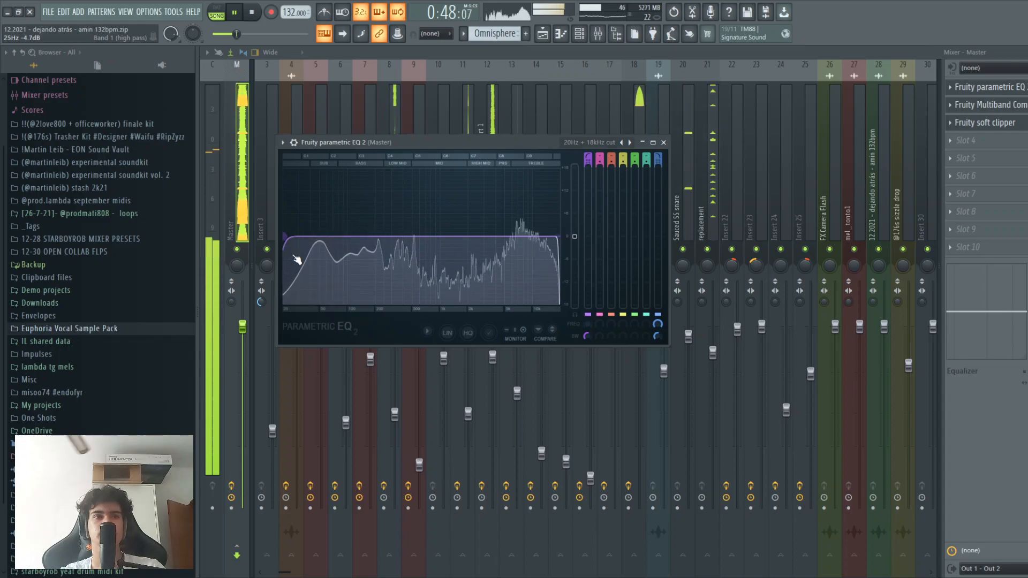
pyautogui.press('space')
# Add another Fruity parametric EQ 2 in Master slot 4, boosting band 7 by about 2.2 dB and band 5 by about 1.6 dB.
pyautogui.click(952, 141)
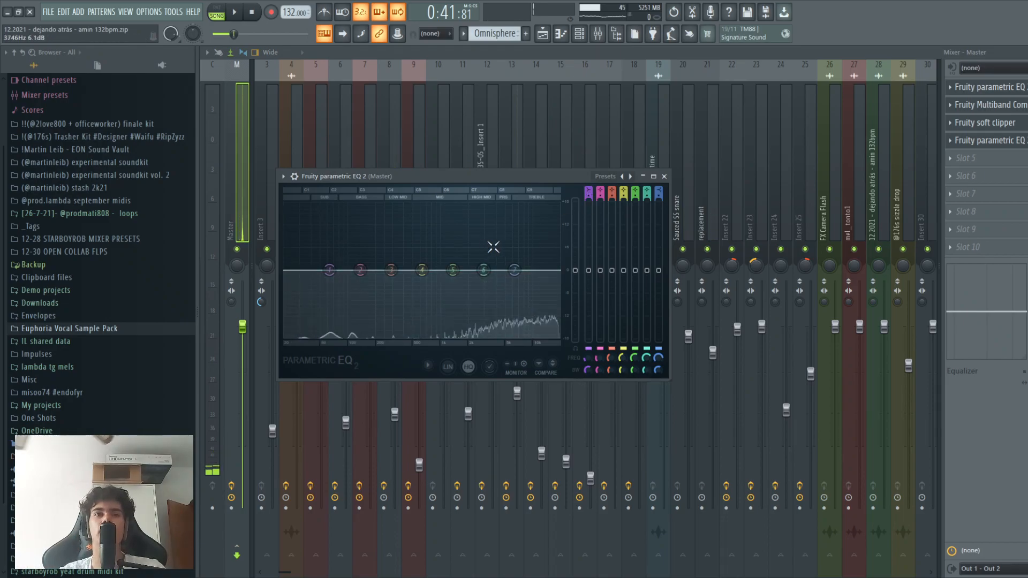
pyautogui.moveTo(514, 270); pyautogui.dragTo(516, 256)
pyautogui.press('space')
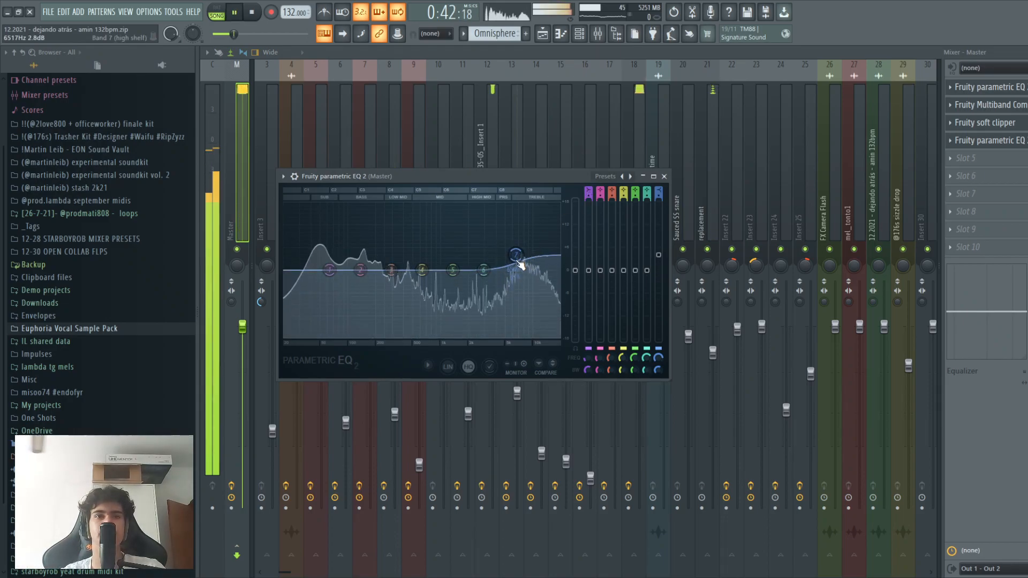
pyautogui.moveTo(454, 270); pyautogui.dragTo(453, 264)
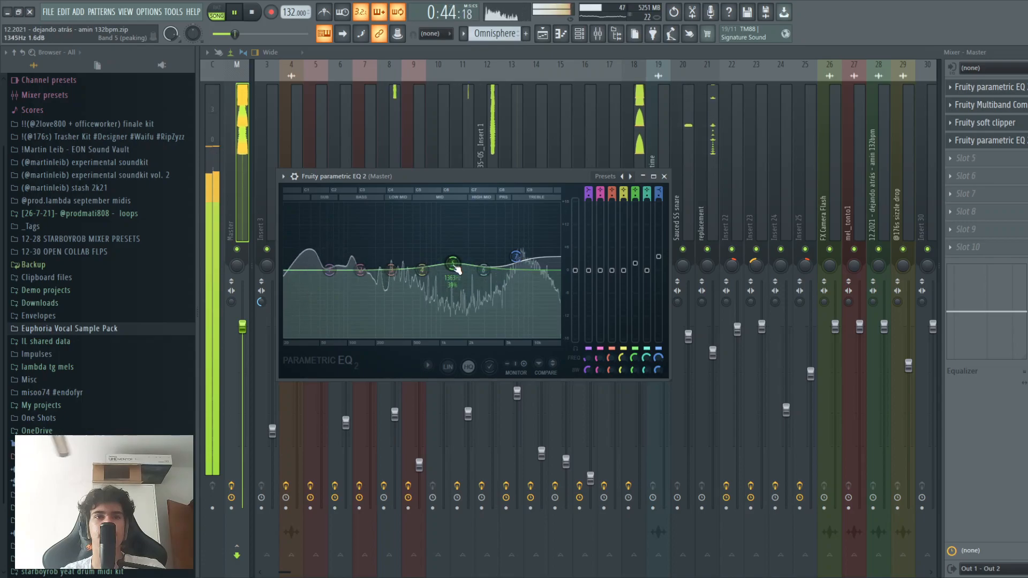
pyautogui.press('space')
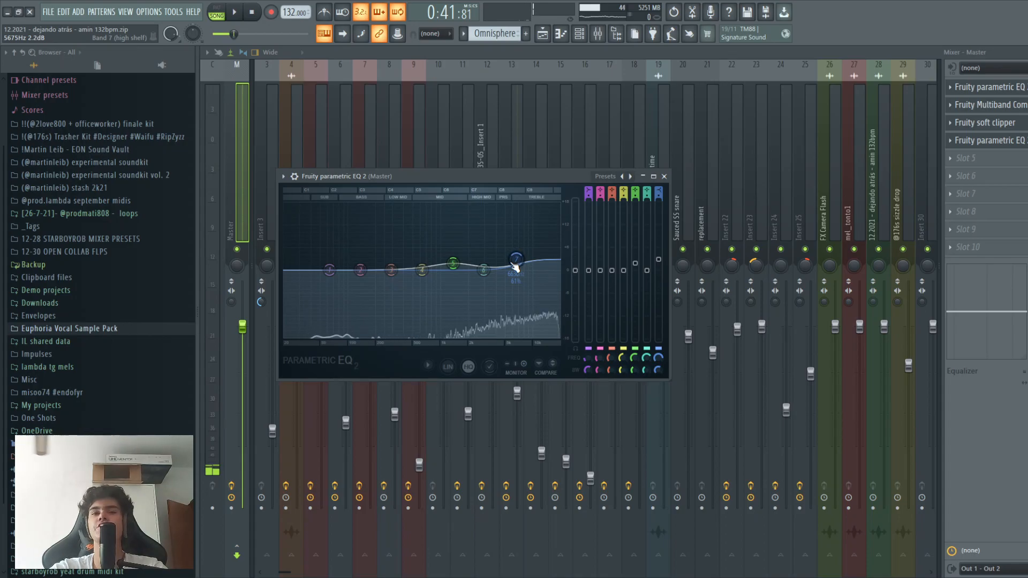
pyautogui.moveTo(543, 177); pyautogui.dragTo(554, 176)
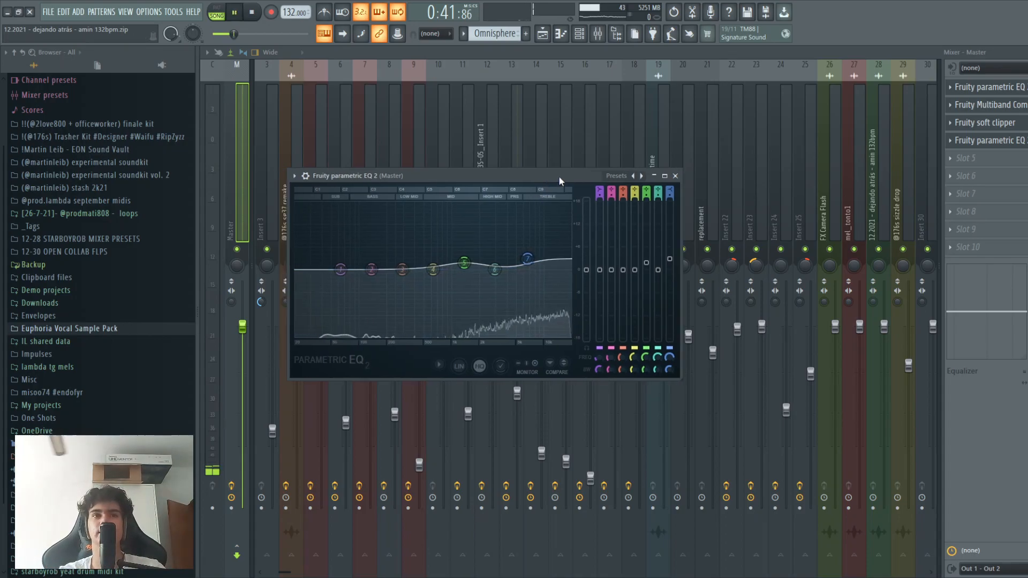
pyautogui.press('space')
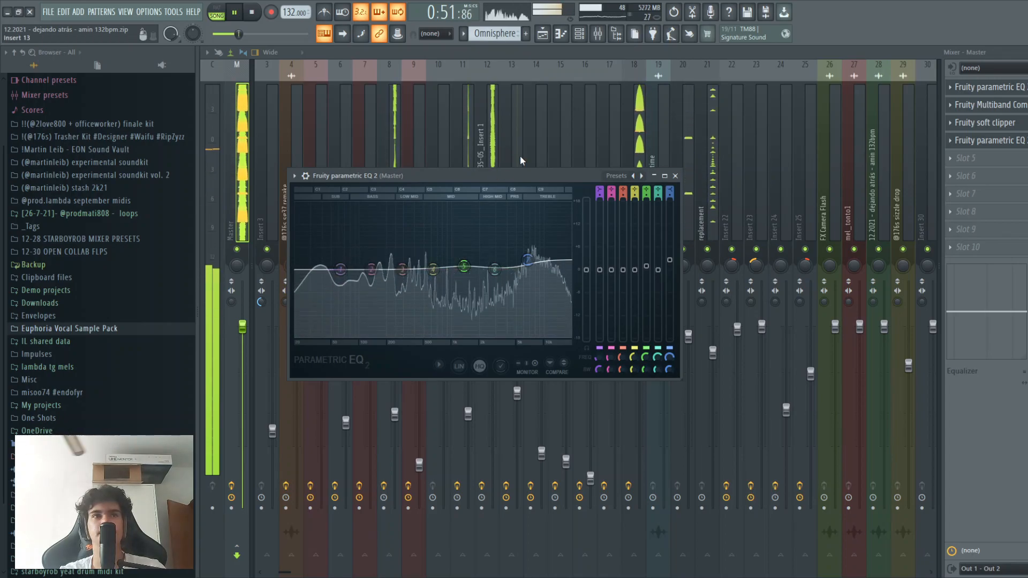
# Solo Insert 11 during playback, lower its fader slightly, and restore the full mix.
pyautogui.click(542, 34)
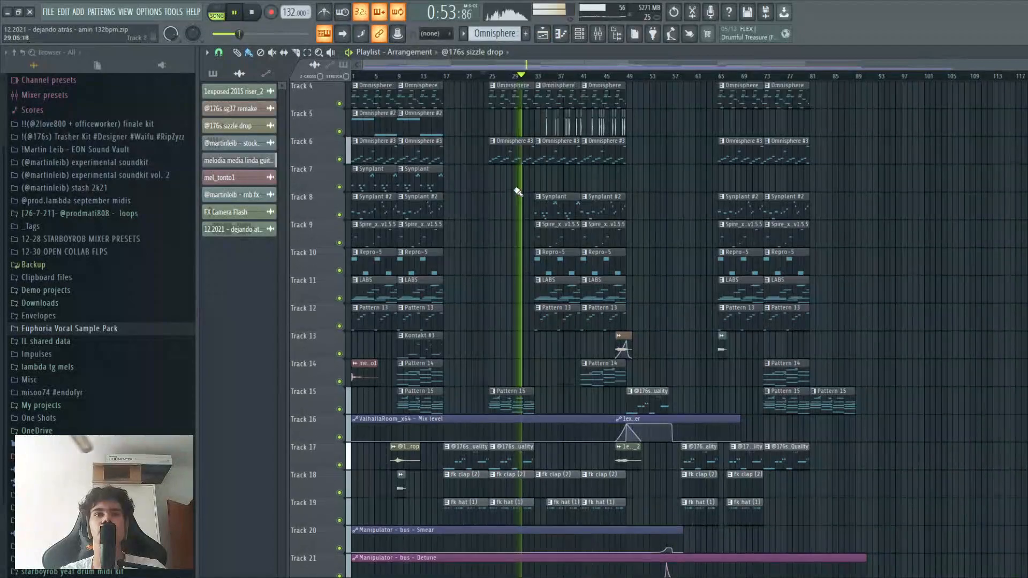
pyautogui.press('F9')
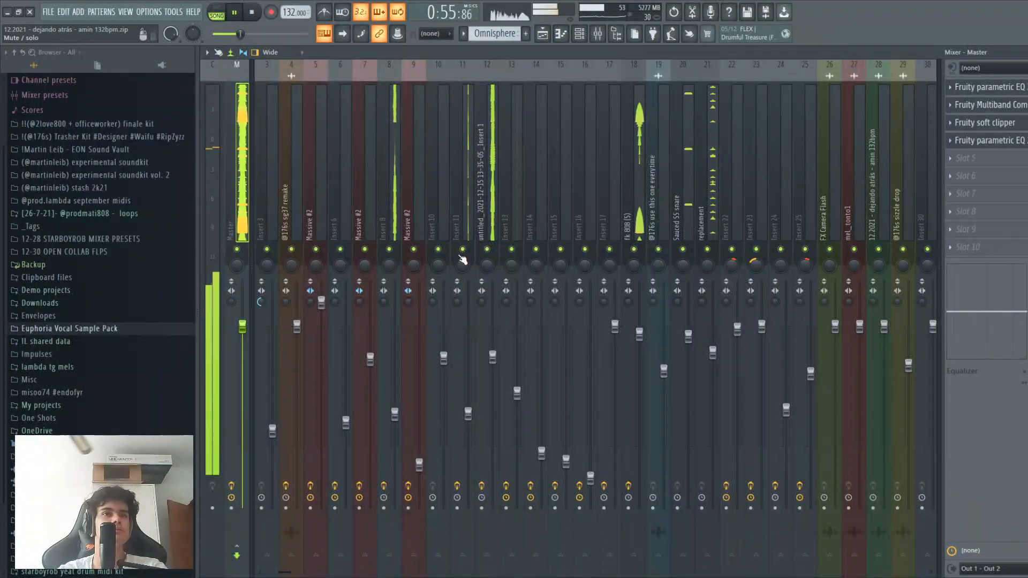
pyautogui.click(468, 413)
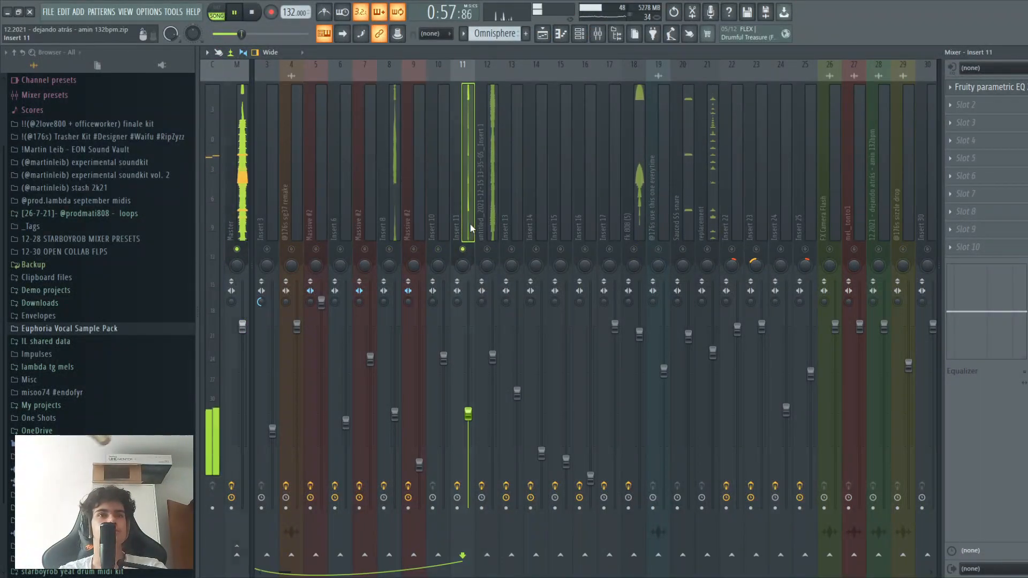
pyautogui.moveTo(471, 426); pyautogui.dragTo(470, 430)
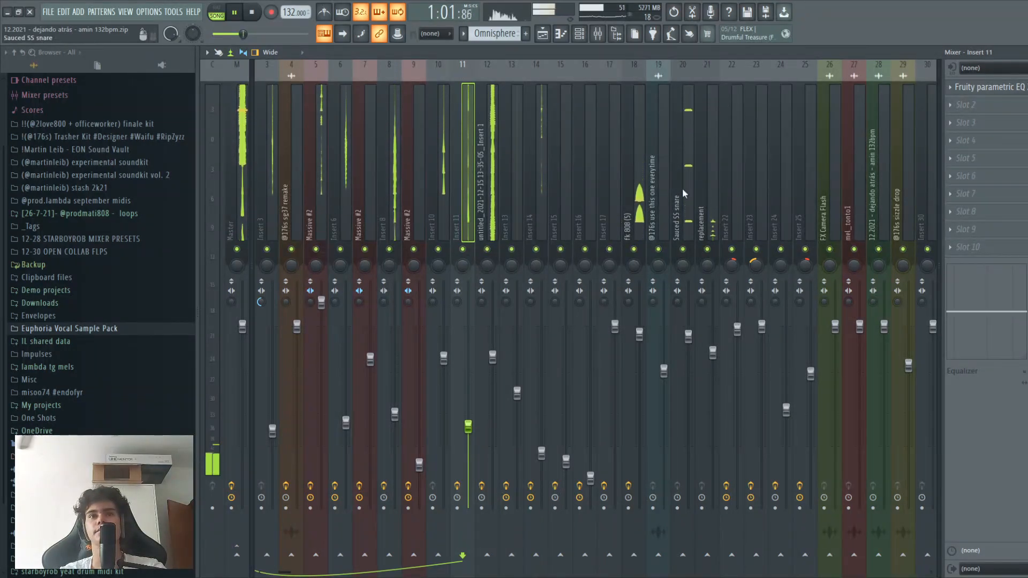
pyautogui.click(667, 189)
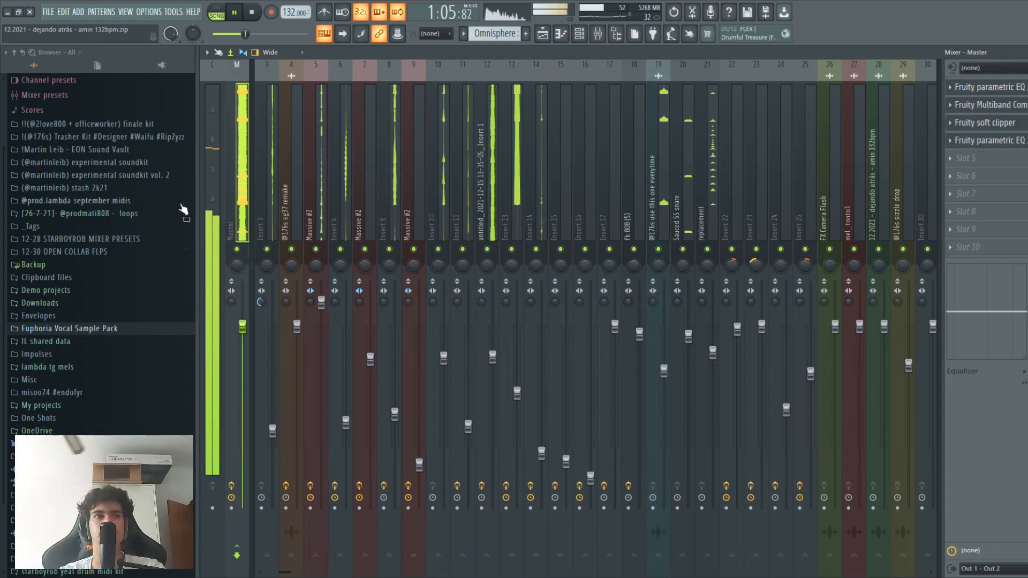
# Check the arrangement during playback, and slightly lower band 7 of the parametric EQ in Master slot 4.
pyautogui.click(679, 194)
pyautogui.click(542, 39)
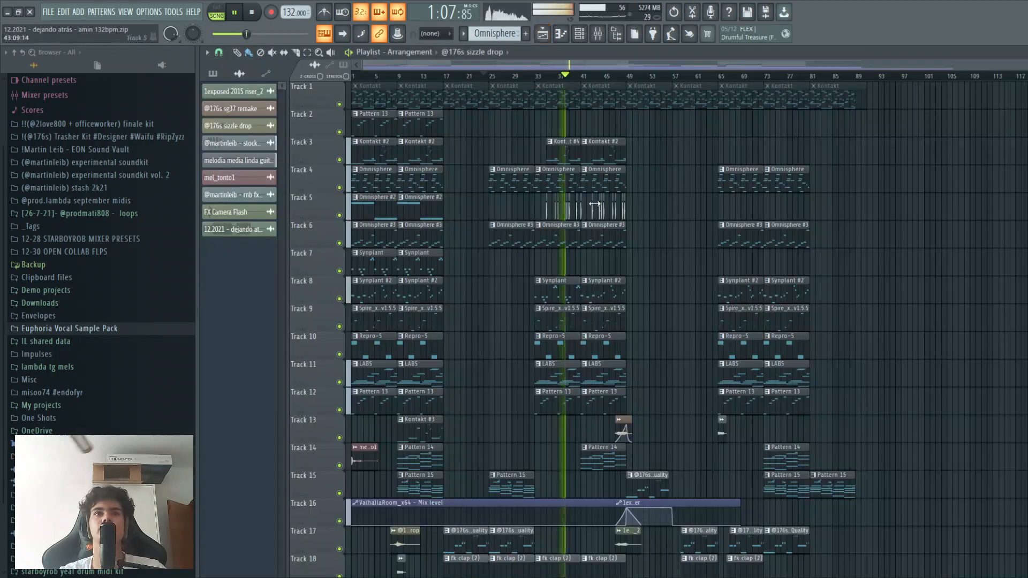
pyautogui.scroll(-10, 624, 348)
pyautogui.scroll(7, 633, 360)
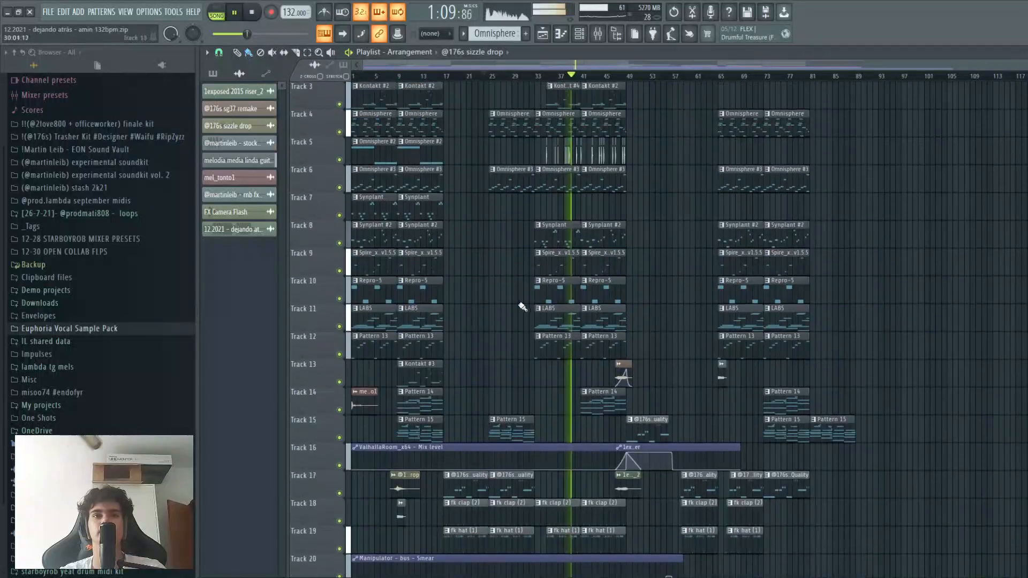
pyautogui.press('F9')
pyautogui.click(232, 175)
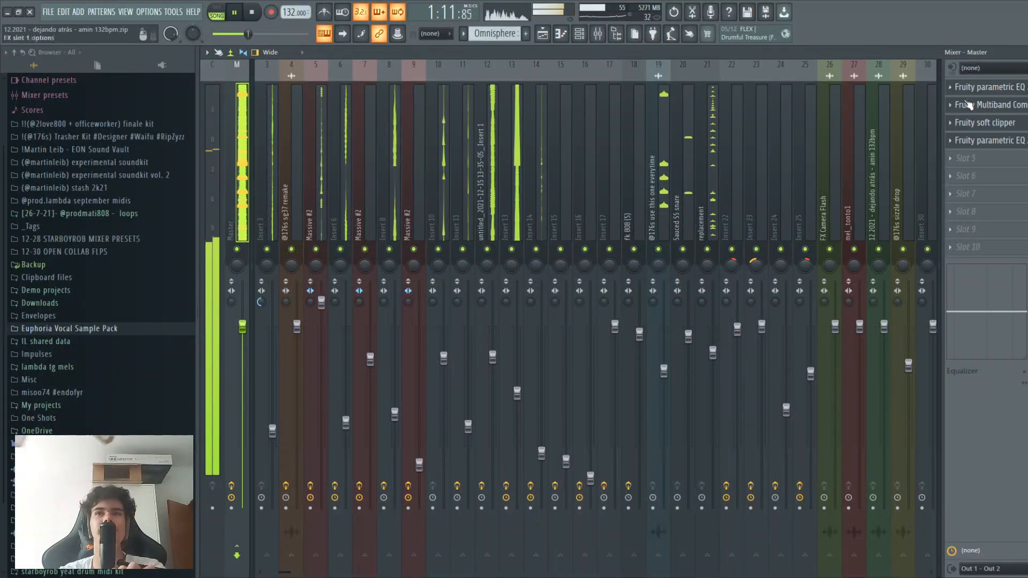
pyautogui.click(1014, 140)
pyautogui.moveTo(528, 262); pyautogui.dragTo(529, 268)
pyautogui.press('Escape')
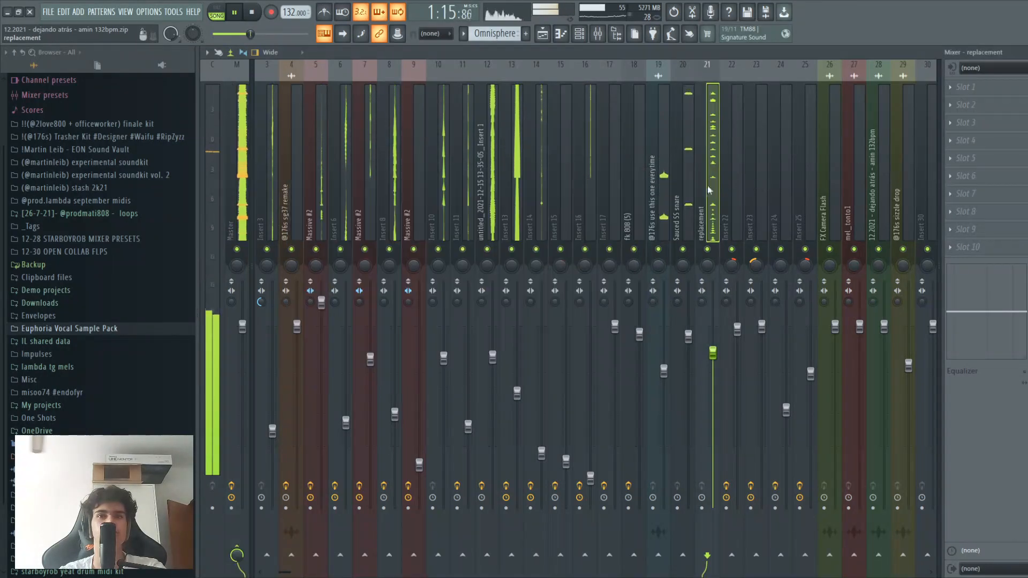
# Lower the "replacement" mixer track's volume to about -5.5 dB and reselect the Master.
pyautogui.moveTo(712, 352)
pyautogui.mouseDown()
pyautogui.moveTo(713, 370)
pyautogui.moveTo(712, 351)
pyautogui.mouseUp()
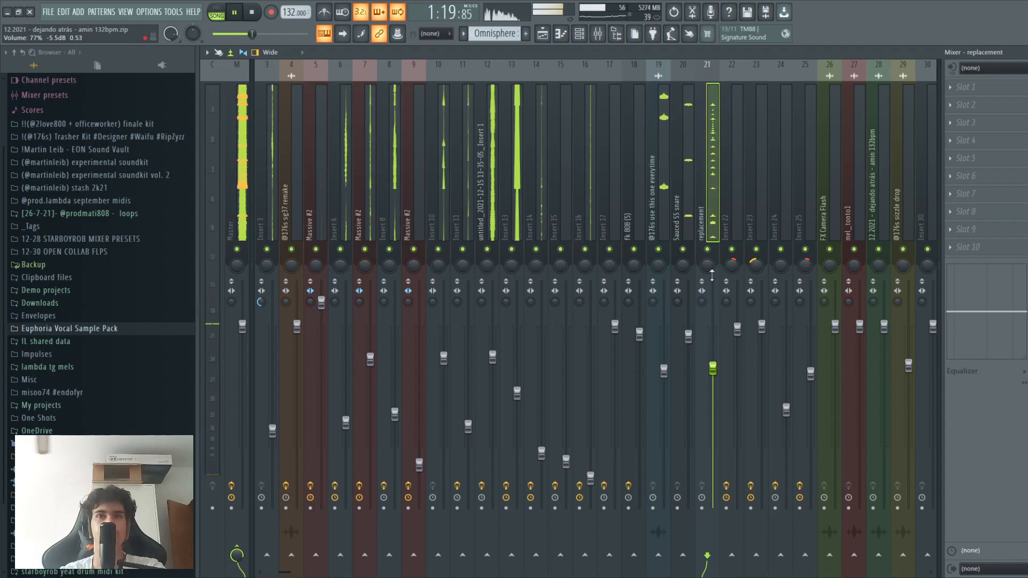
pyautogui.click(234, 163)
# Review the transition around bar 49 in the playlist and the mixer levels during playback, and stop the song.
pyautogui.click(541, 33)
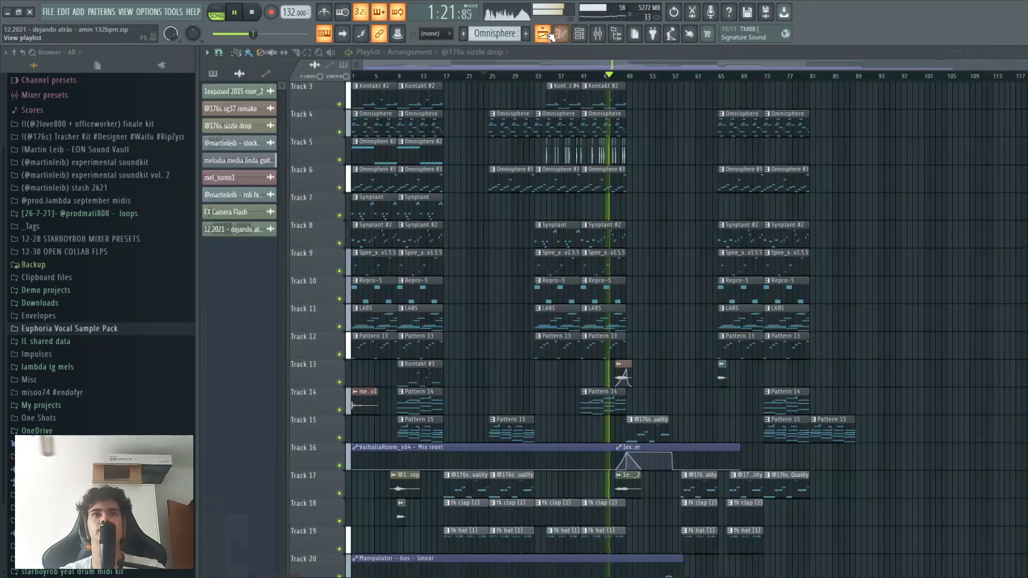
pyautogui.scroll(-1, 610, 305)
pyautogui.scroll(6, 619, 294)
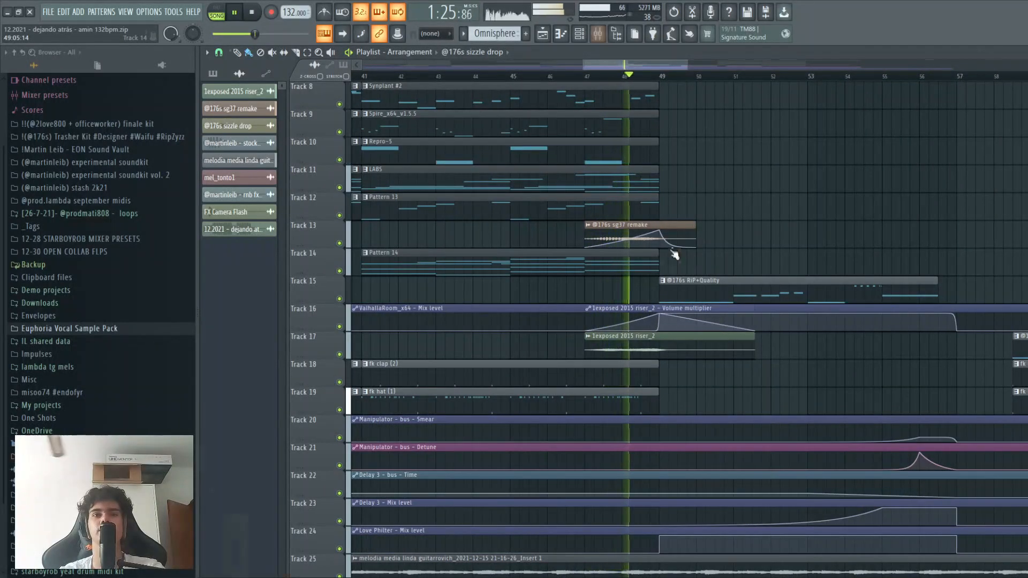
pyautogui.press('F9')
pyautogui.click(740, 186)
pyautogui.click(309, 166)
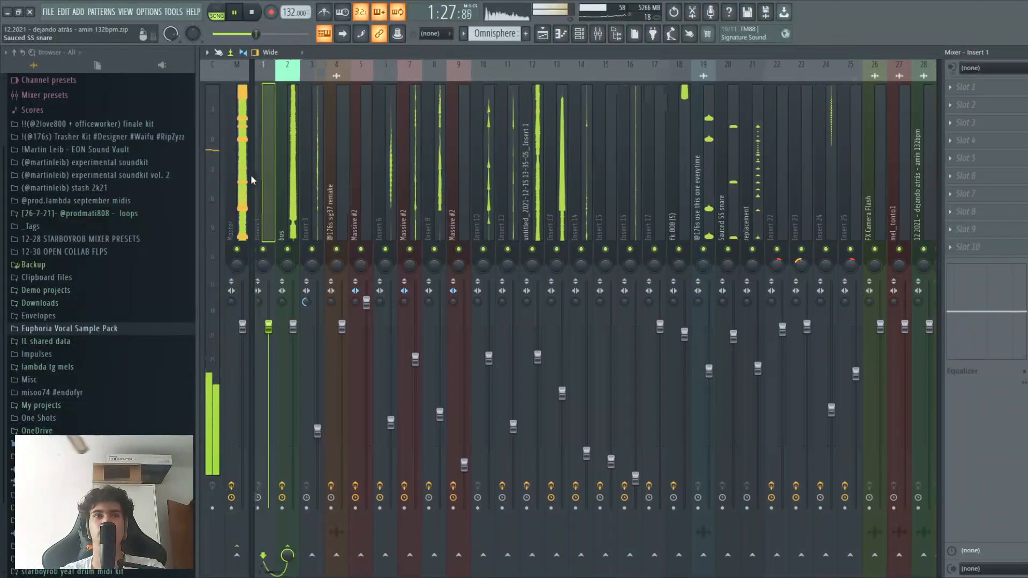
pyautogui.press('F5')
pyautogui.scroll(-6, 747, 218)
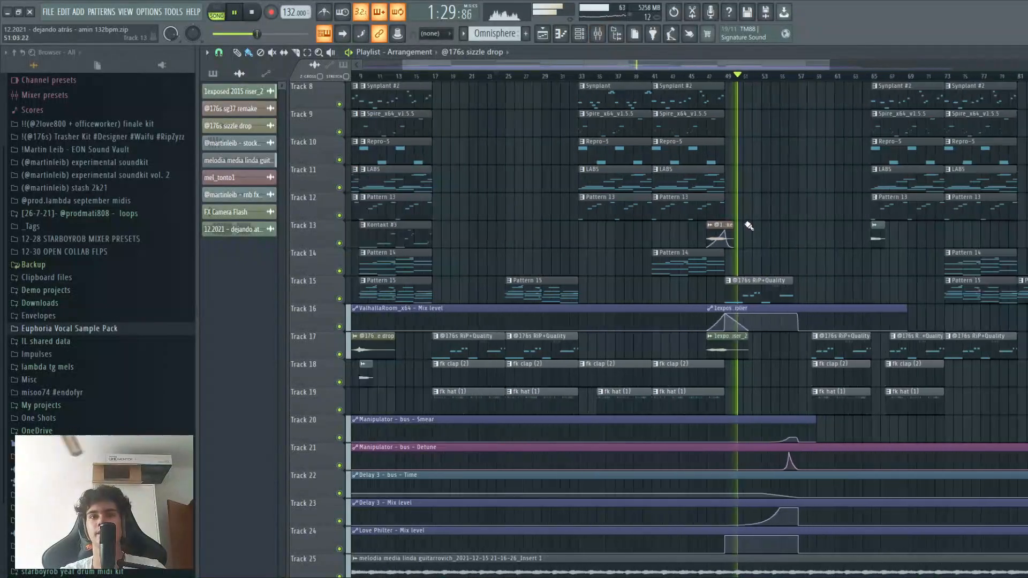
pyautogui.press('space')
pyautogui.scroll(4, 676, 210)
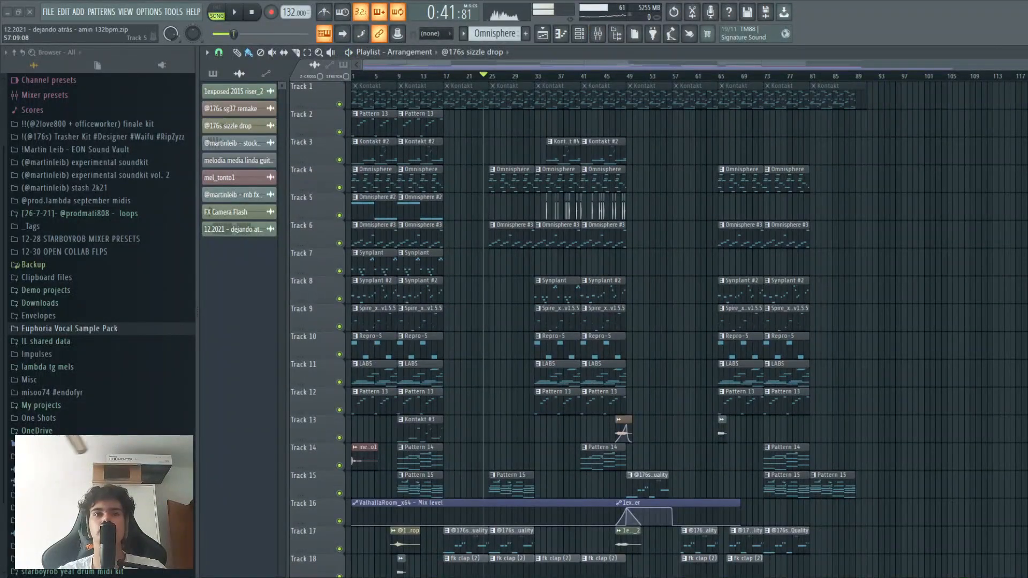